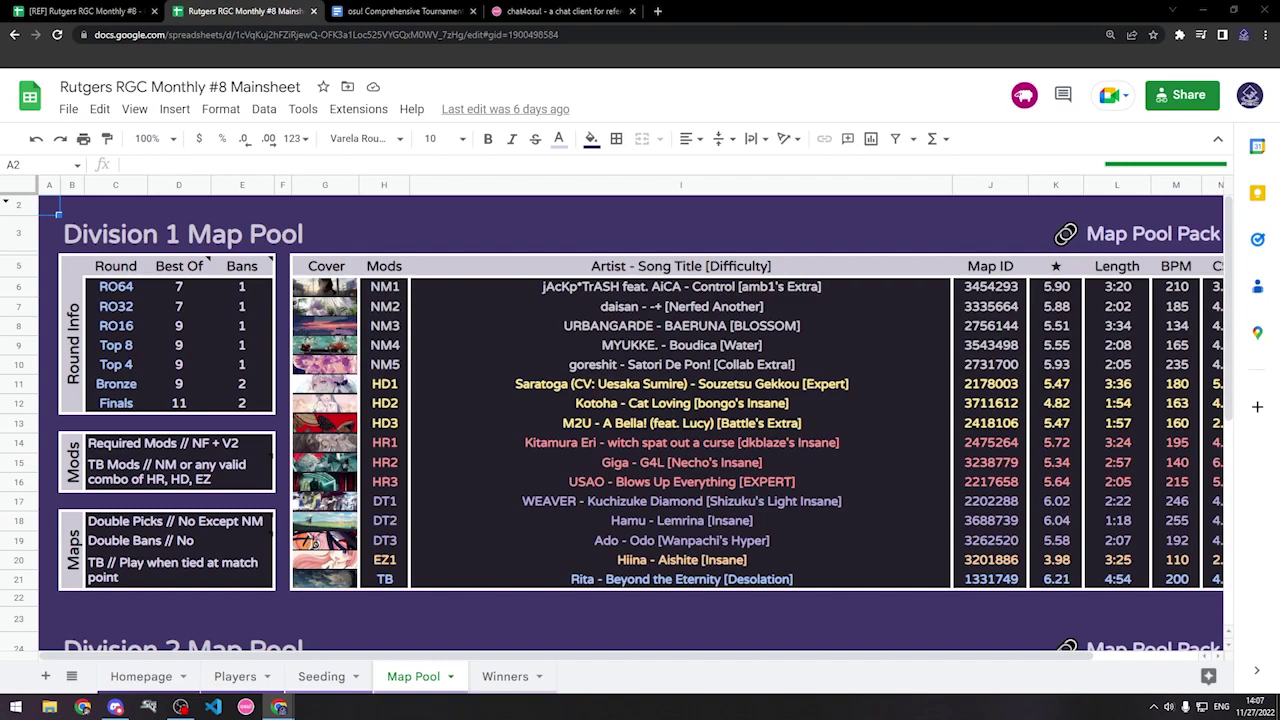
# Step: Download the Windows chat4osu installer from its osu! forum thread
pyautogui.click(562, 11)
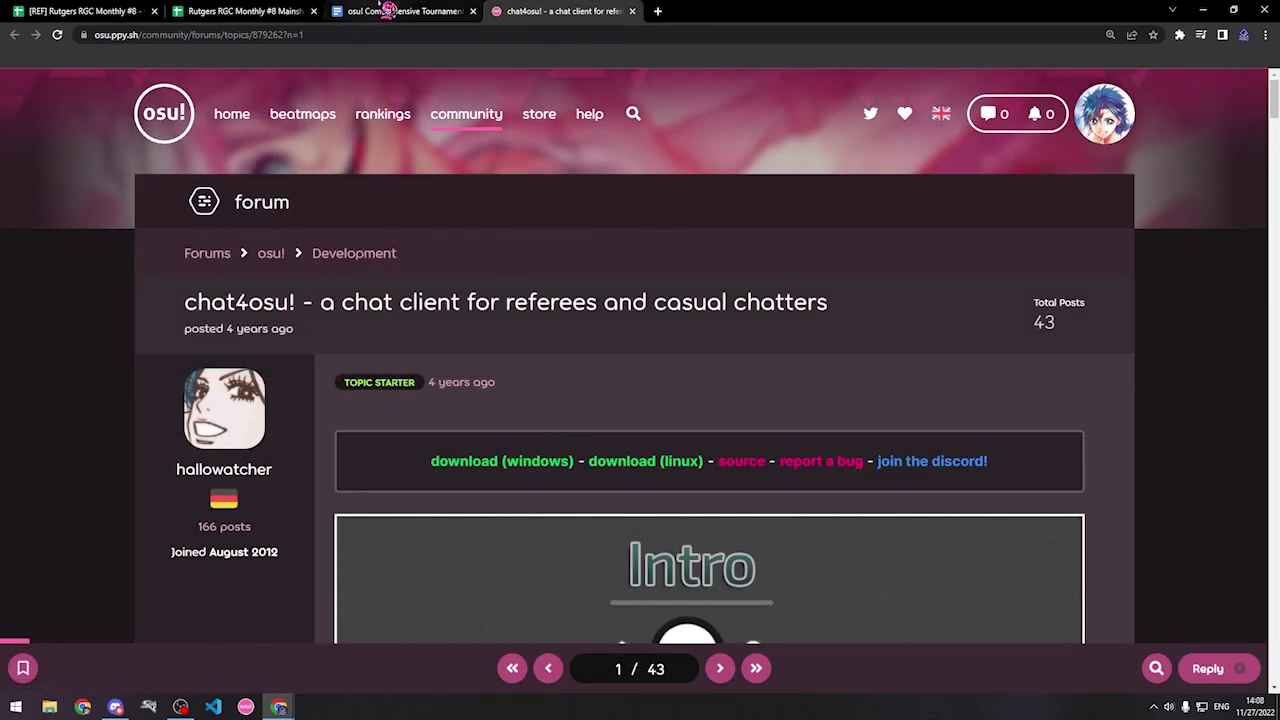
pyautogui.click(390, 11)
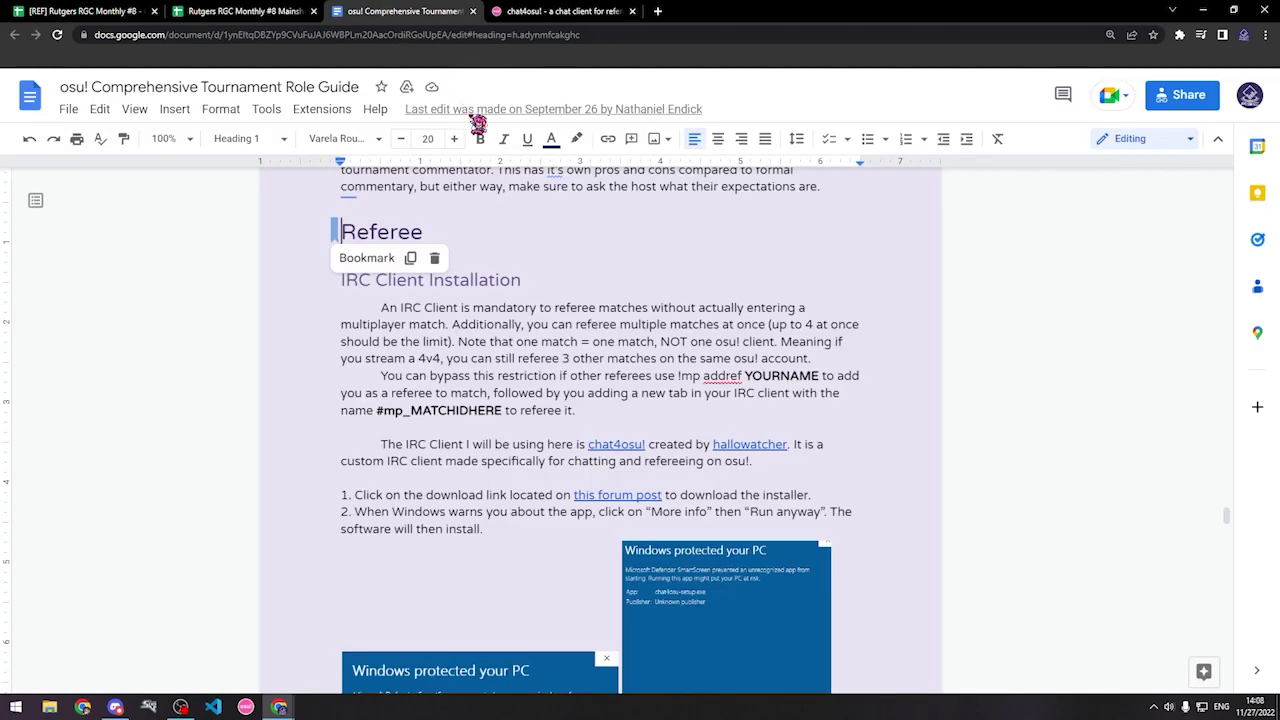
pyautogui.click(587, 10)
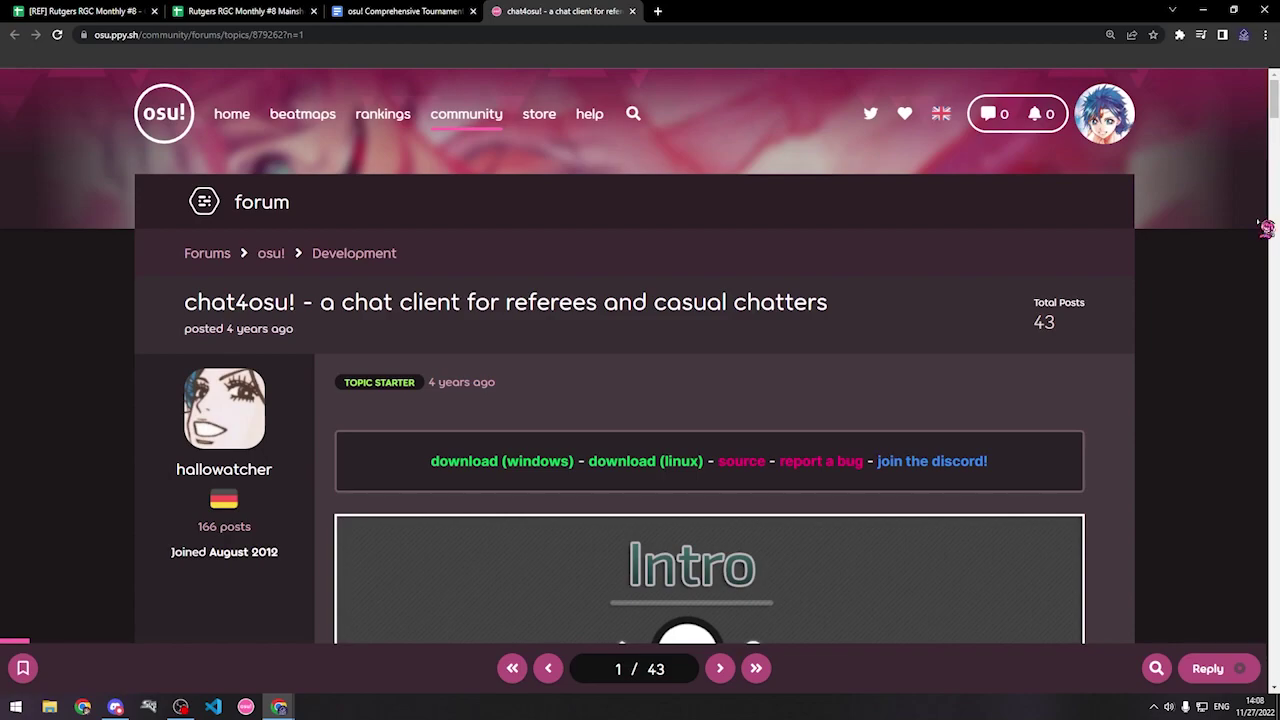
pyautogui.scroll(-1, 749, 306)
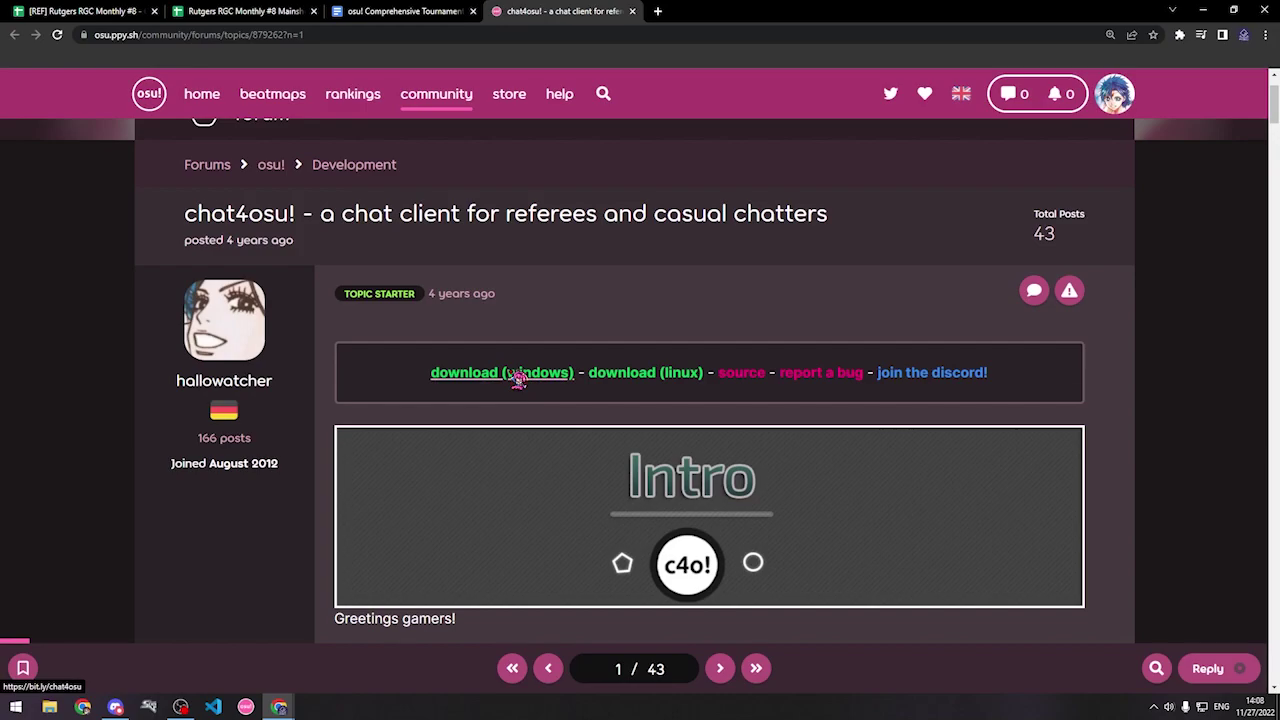
pyautogui.click(443, 378)
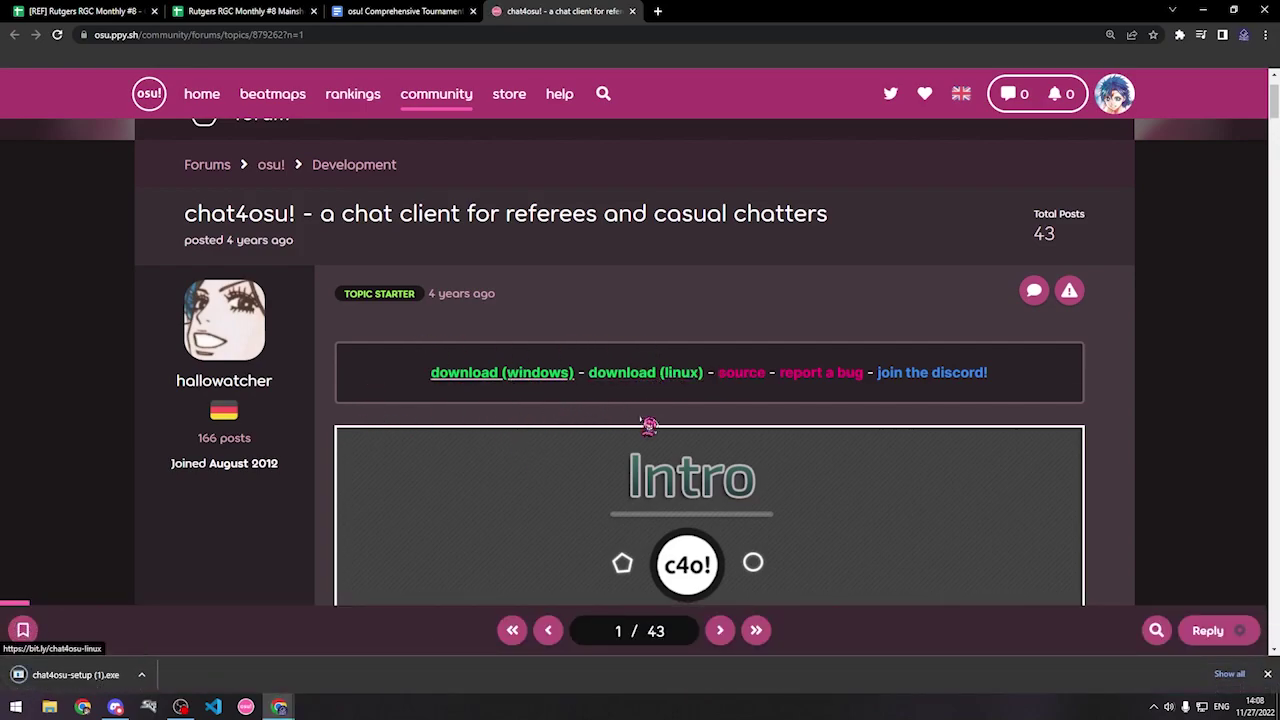
# Step: Launch the downloaded installer, getting past SmartScreen with More info and Run anyway
pyautogui.click(104, 682)
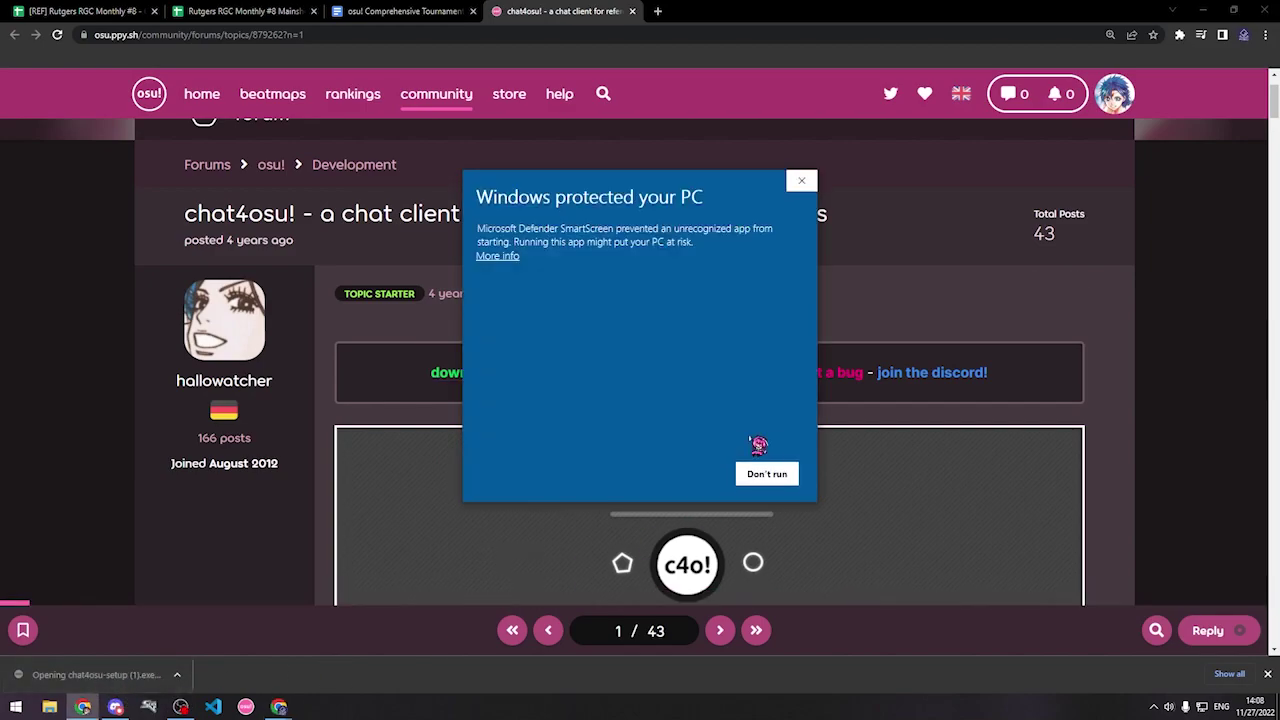
pyautogui.click(508, 262)
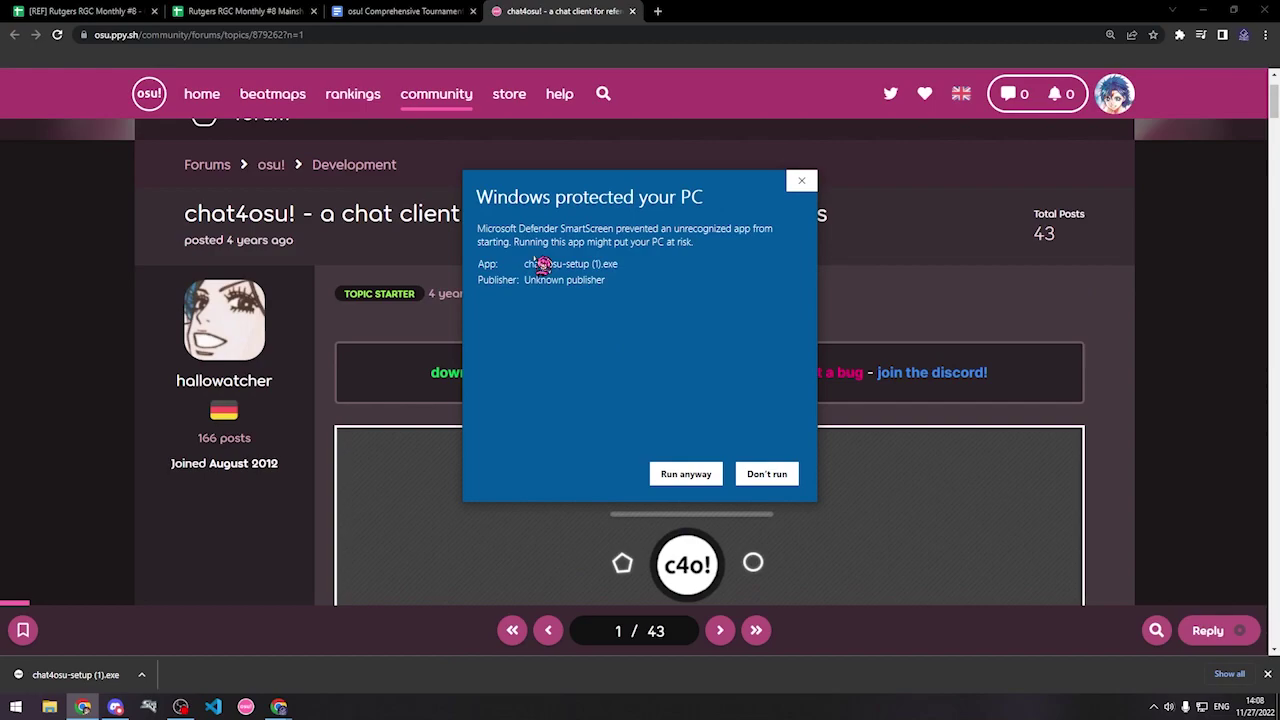
pyautogui.click(684, 473)
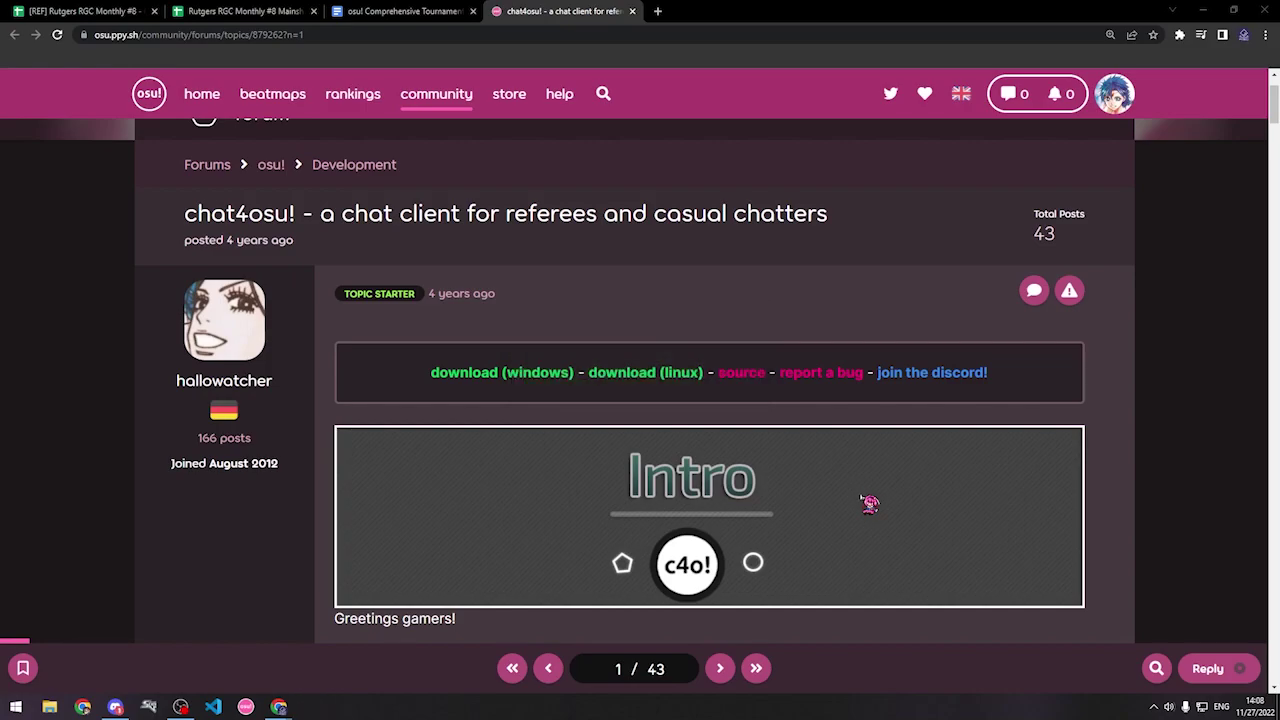
# Step: Enter the referee's osu! username in the chat4osu login window
pyautogui.click(374, 574)
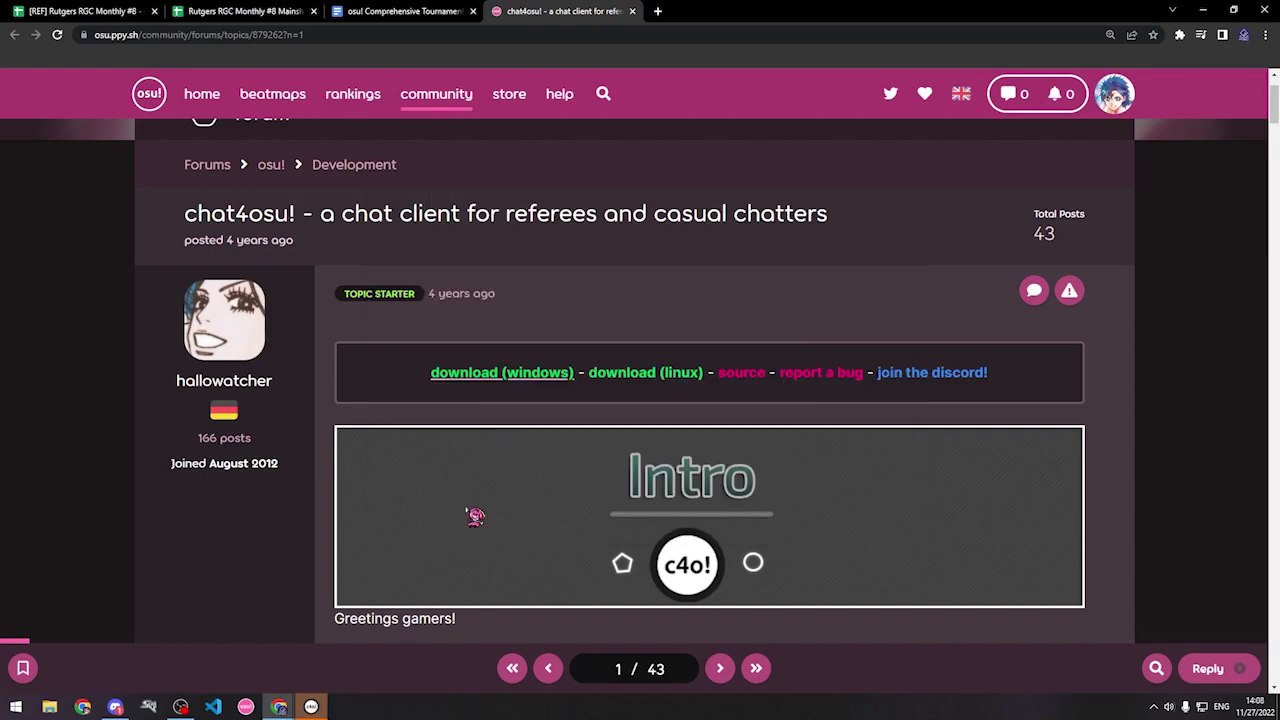
pyautogui.click(312, 707)
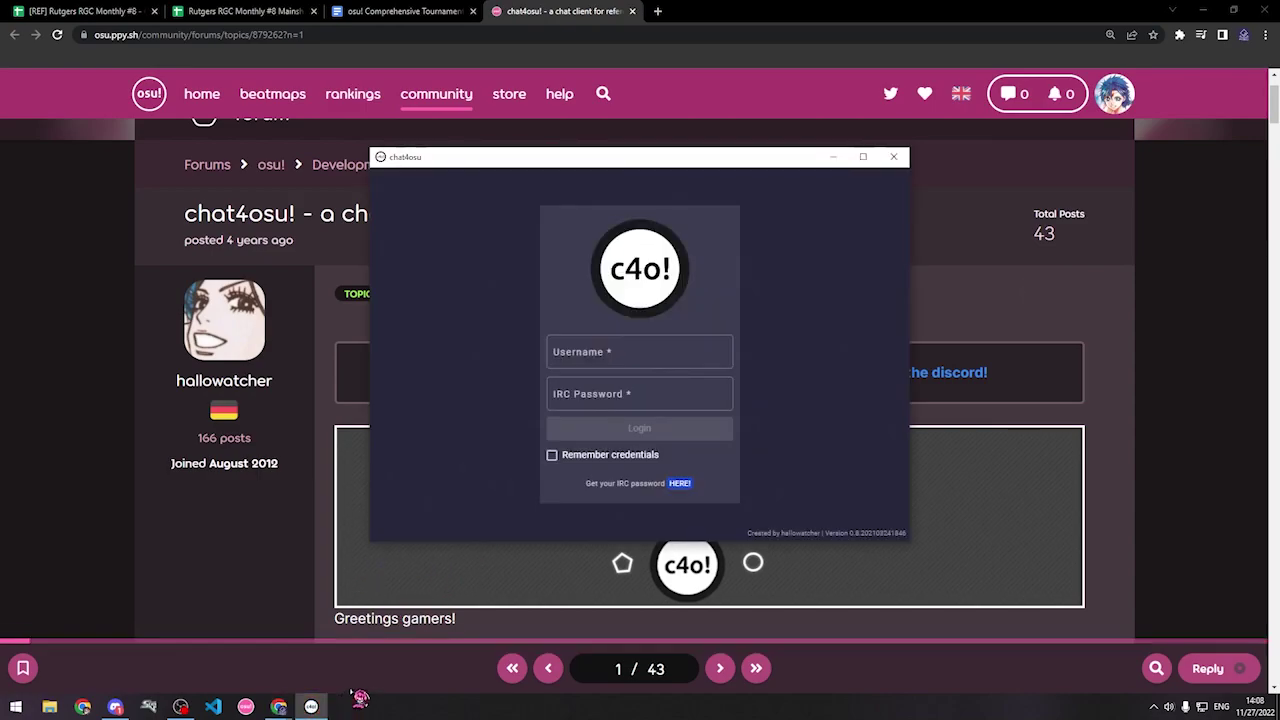
pyautogui.click(682, 356)
pyautogui.press('Tab')
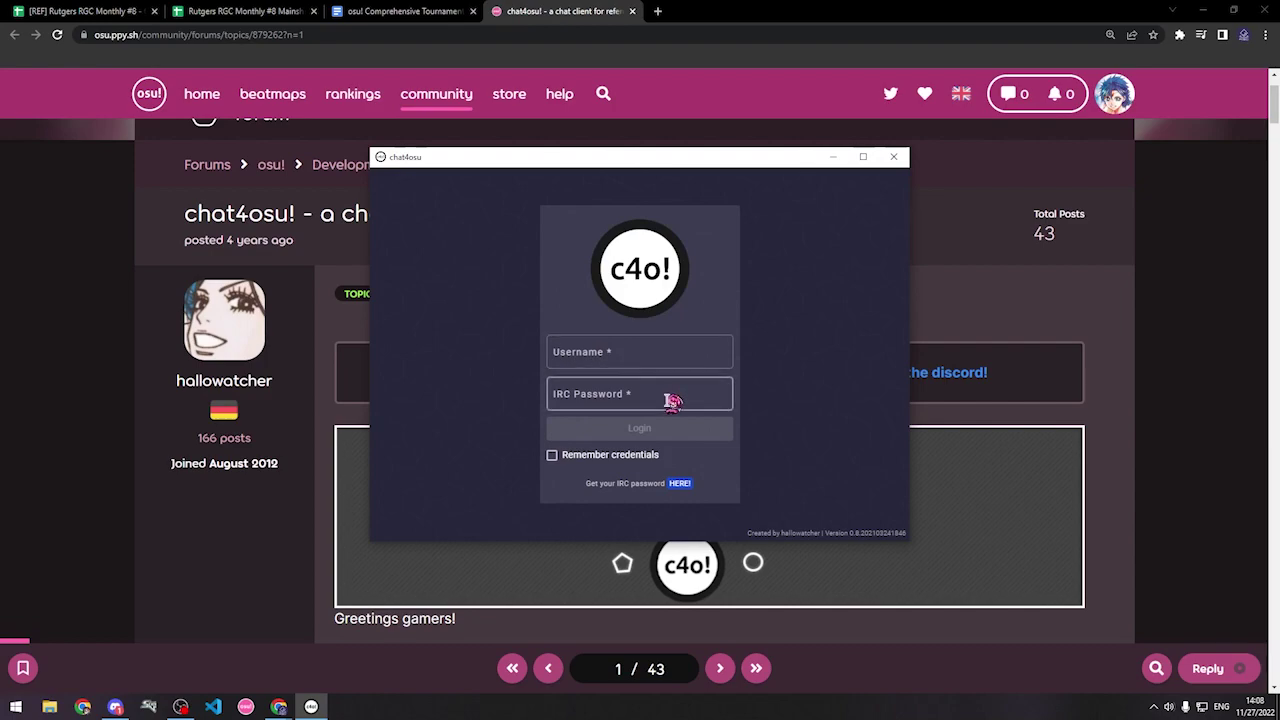
pyautogui.click(663, 354)
pyautogui.click(661, 355)
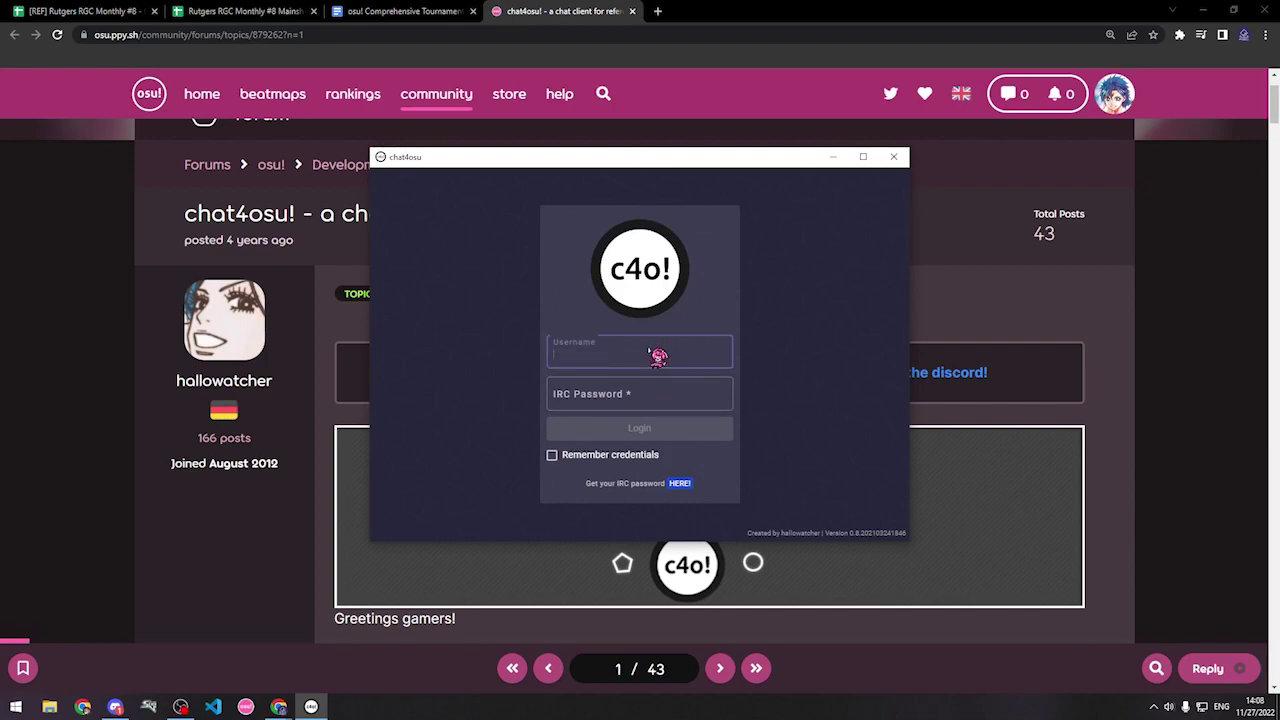
pyautogui.write('Nathaniel')
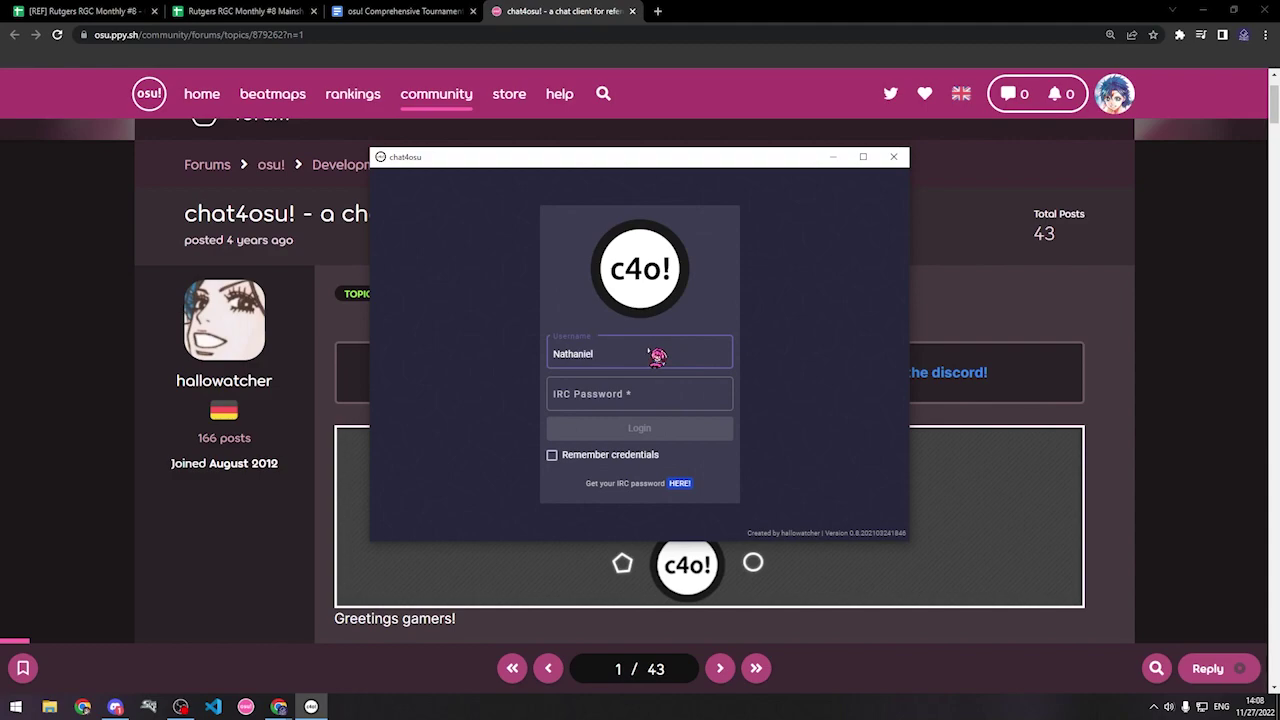
# Step: Paste the IRC password from the HERE! link and log in with Remember credentials ticked
pyautogui.click(680, 485)
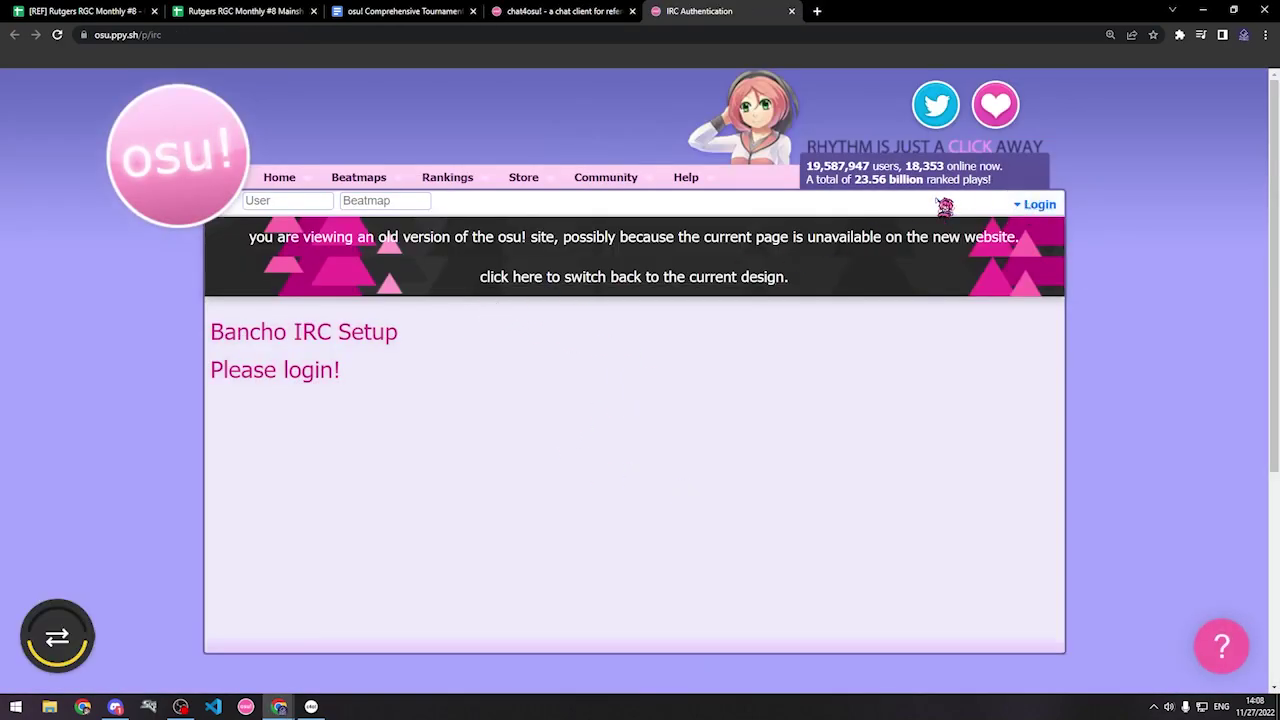
pyautogui.moveTo(697, 11); pyautogui.dragTo(1275, 90)
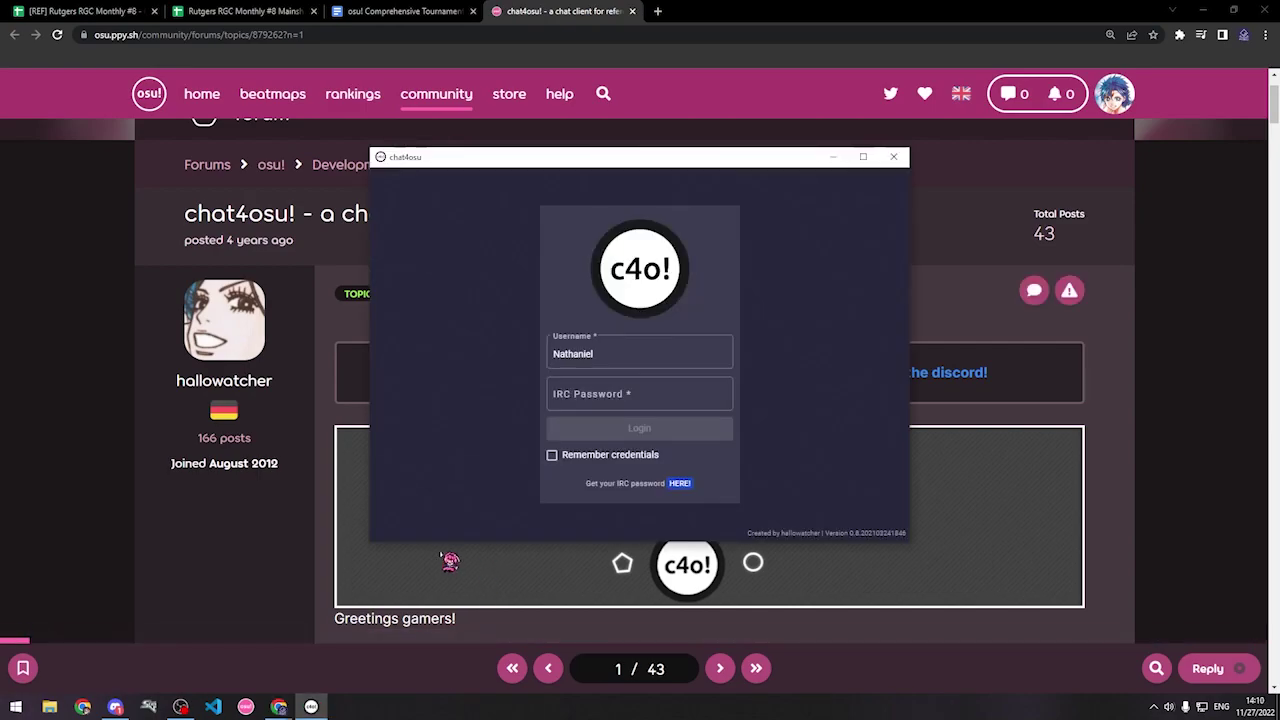
pyautogui.click(640, 394)
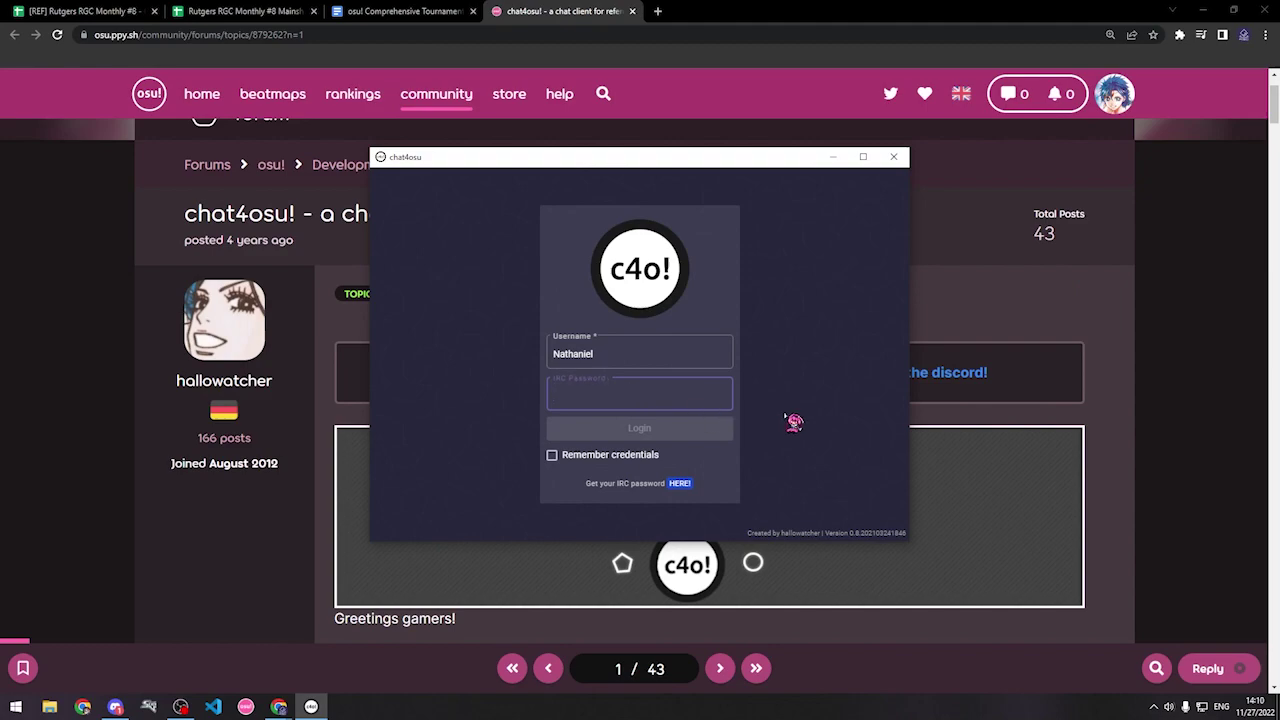
pyautogui.hotkey('ctrl', 'v')
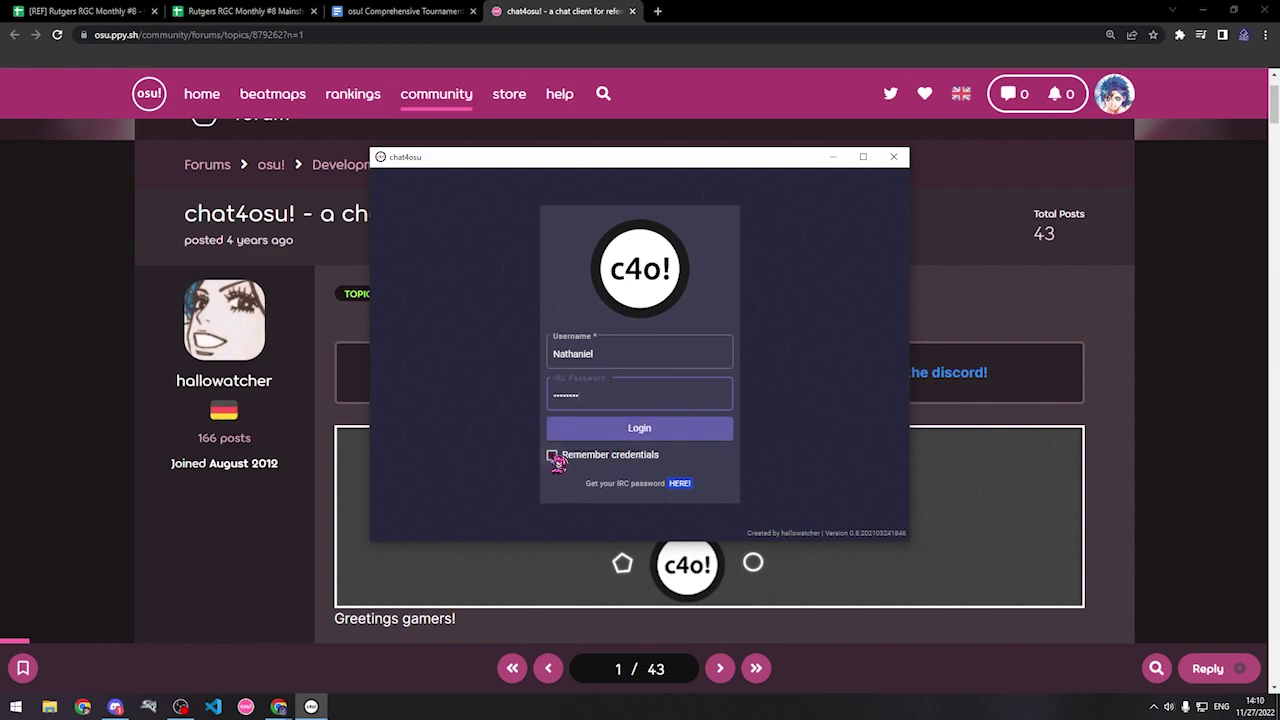
pyautogui.click(553, 456)
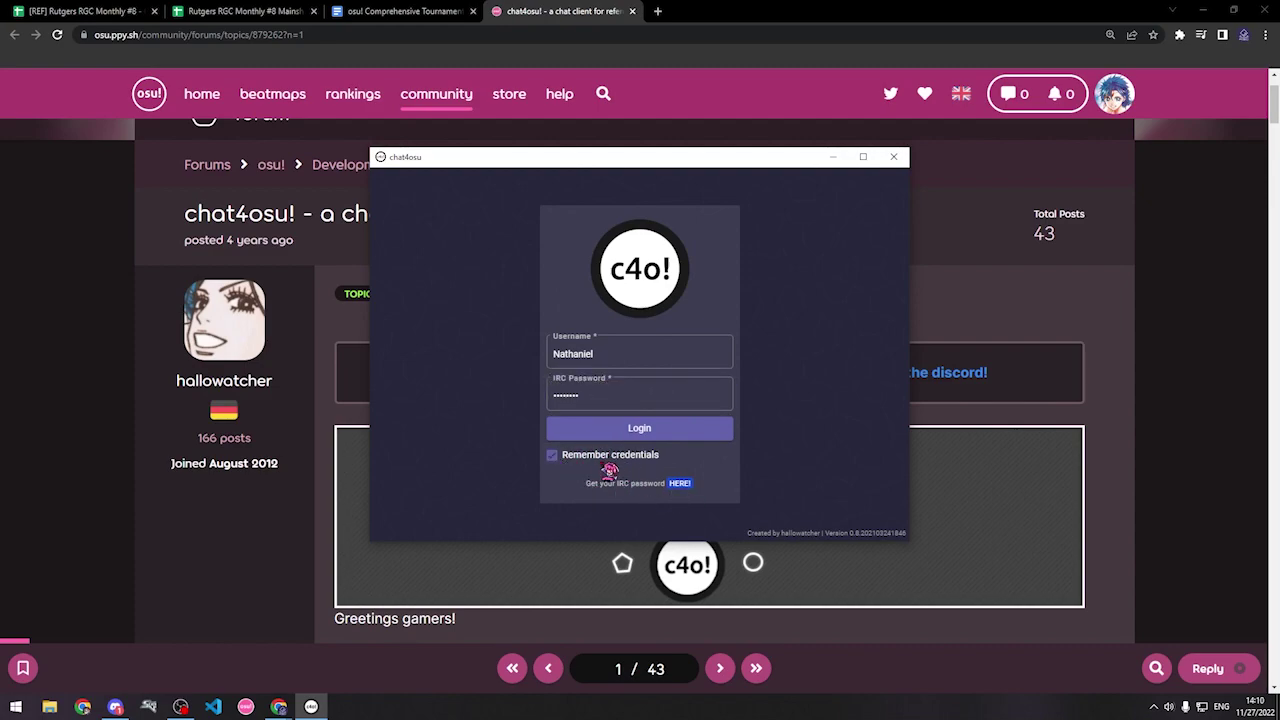
pyautogui.click(641, 428)
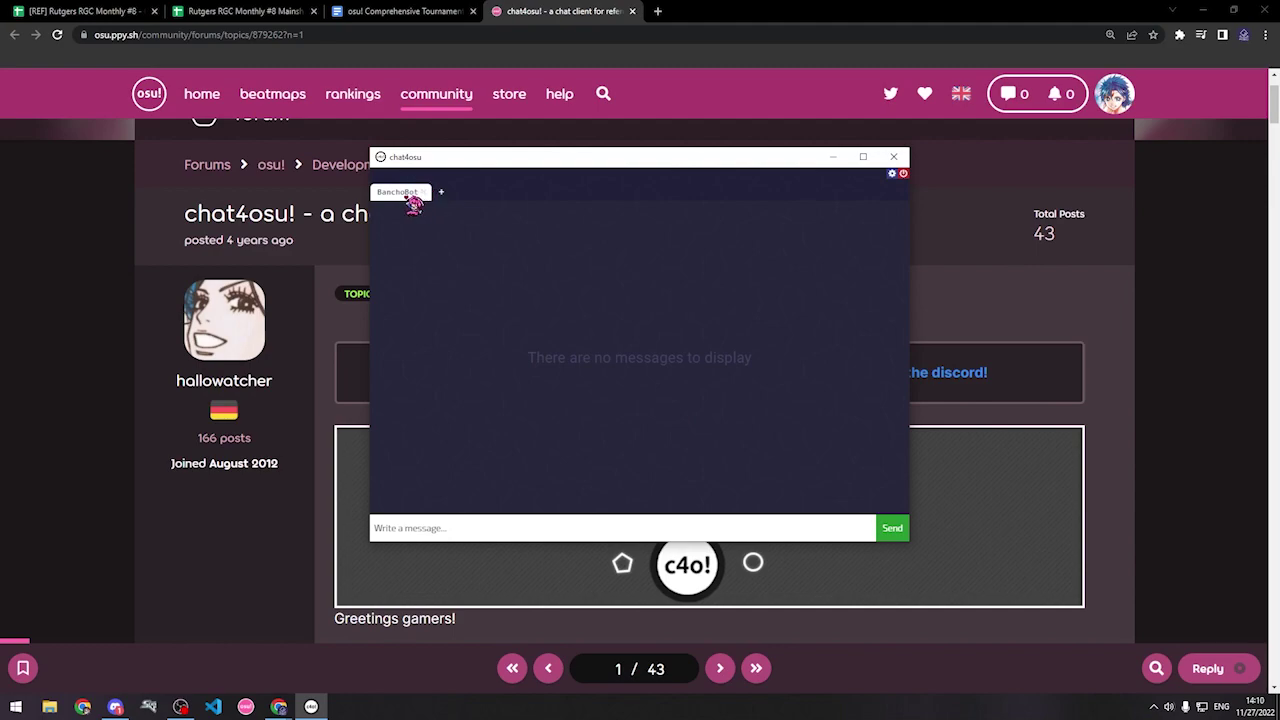
pyautogui.click(425, 193)
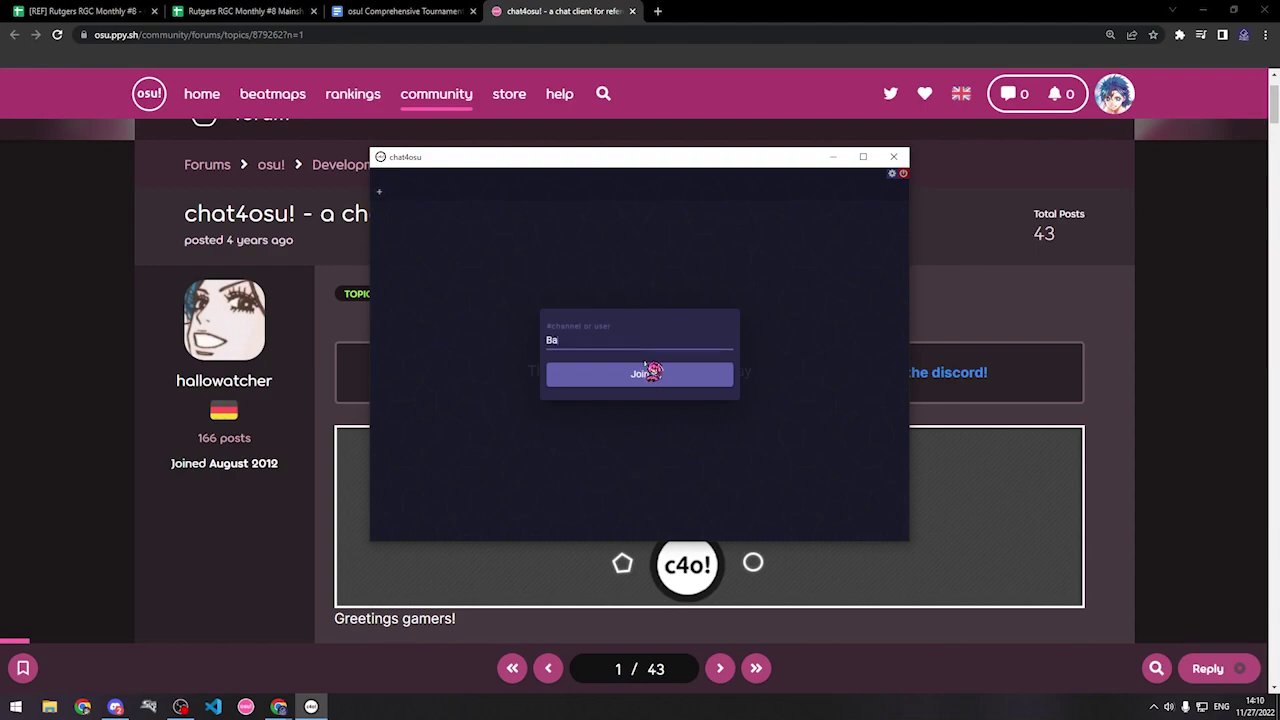
pyautogui.write('BanchoBot')
pyautogui.click(630, 385)
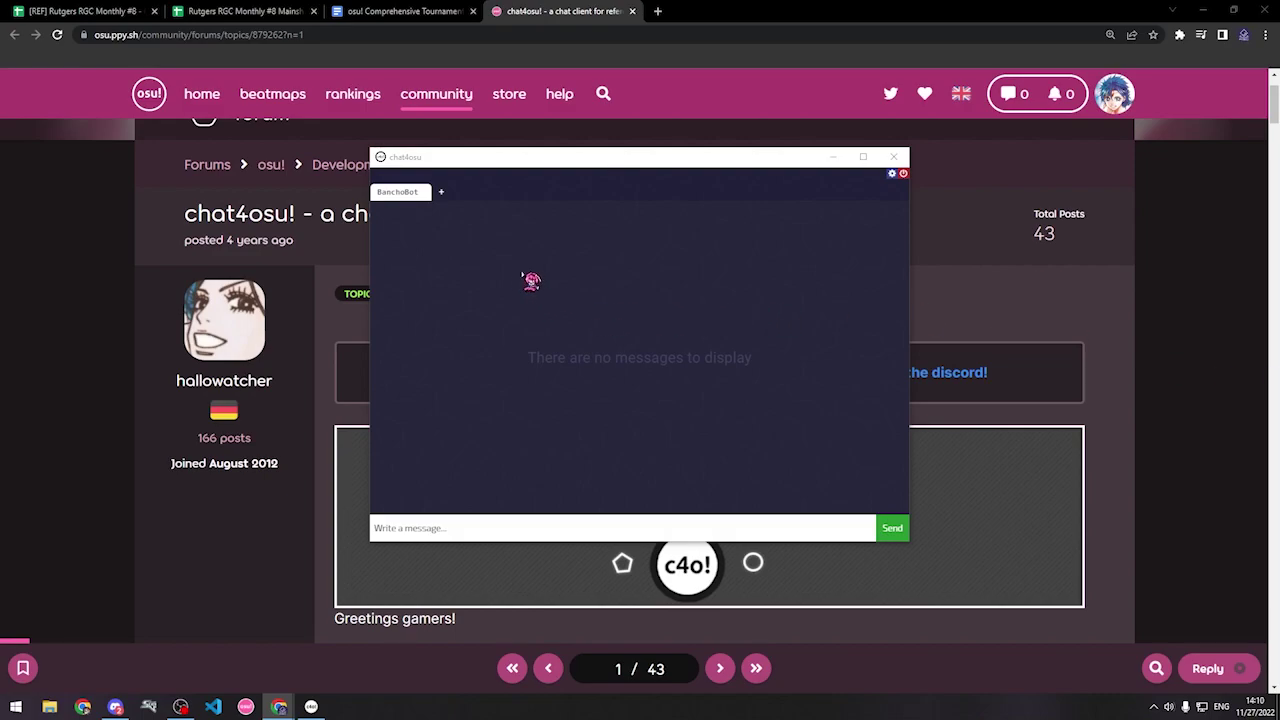
# Step: In the [REF] Schedule sheet, enter the substitute second player's name in cell I41
pyautogui.click(92, 12)
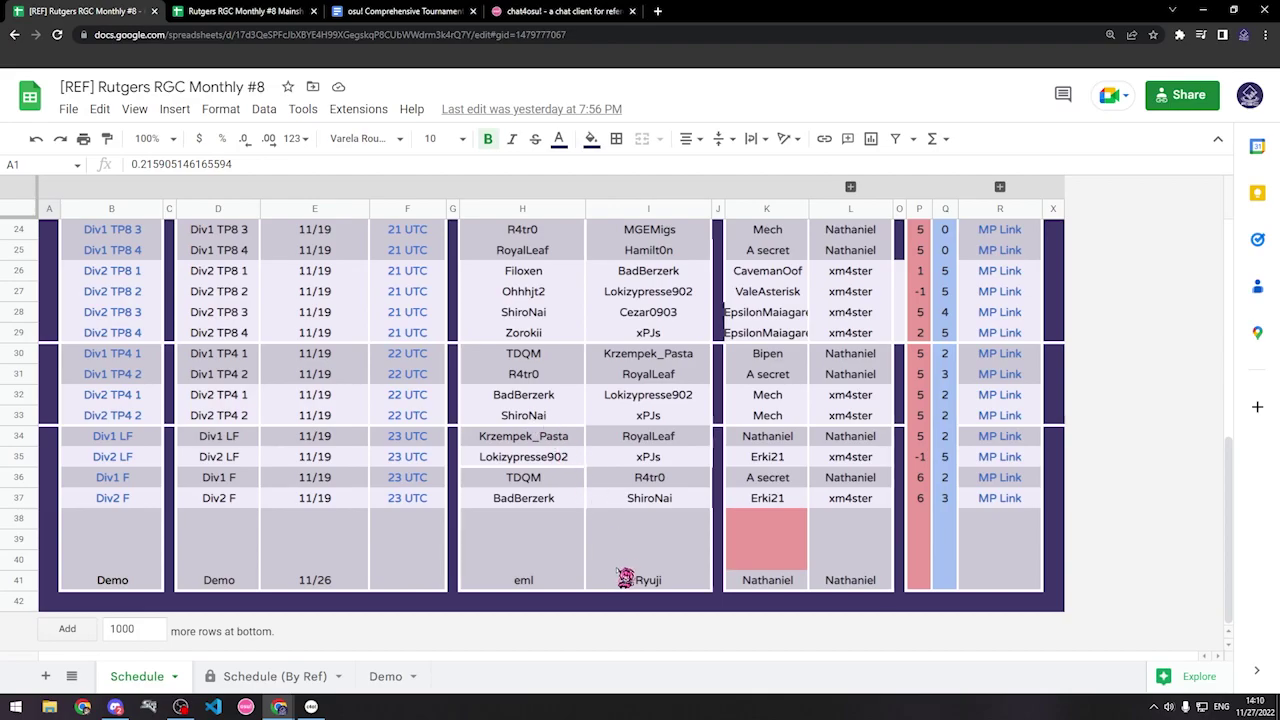
pyautogui.scroll(5, 778, 562)
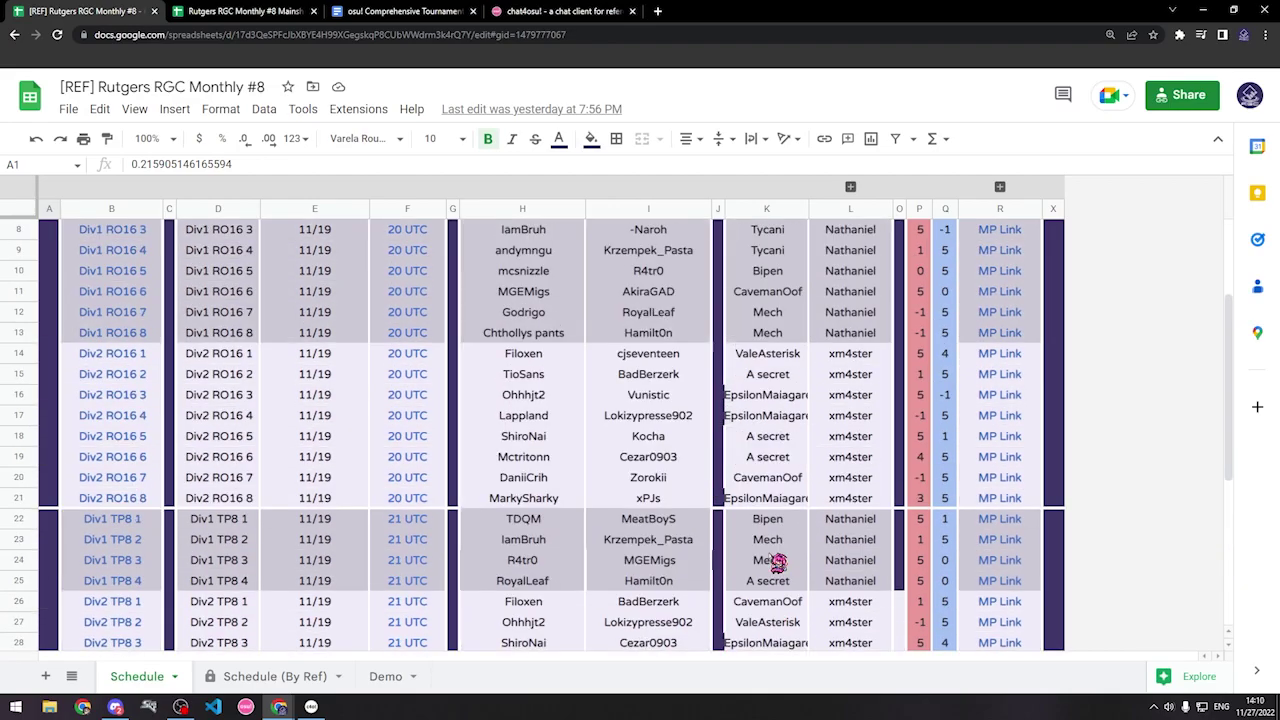
pyautogui.scroll(3, 777, 371)
pyautogui.scroll(-8, 786, 371)
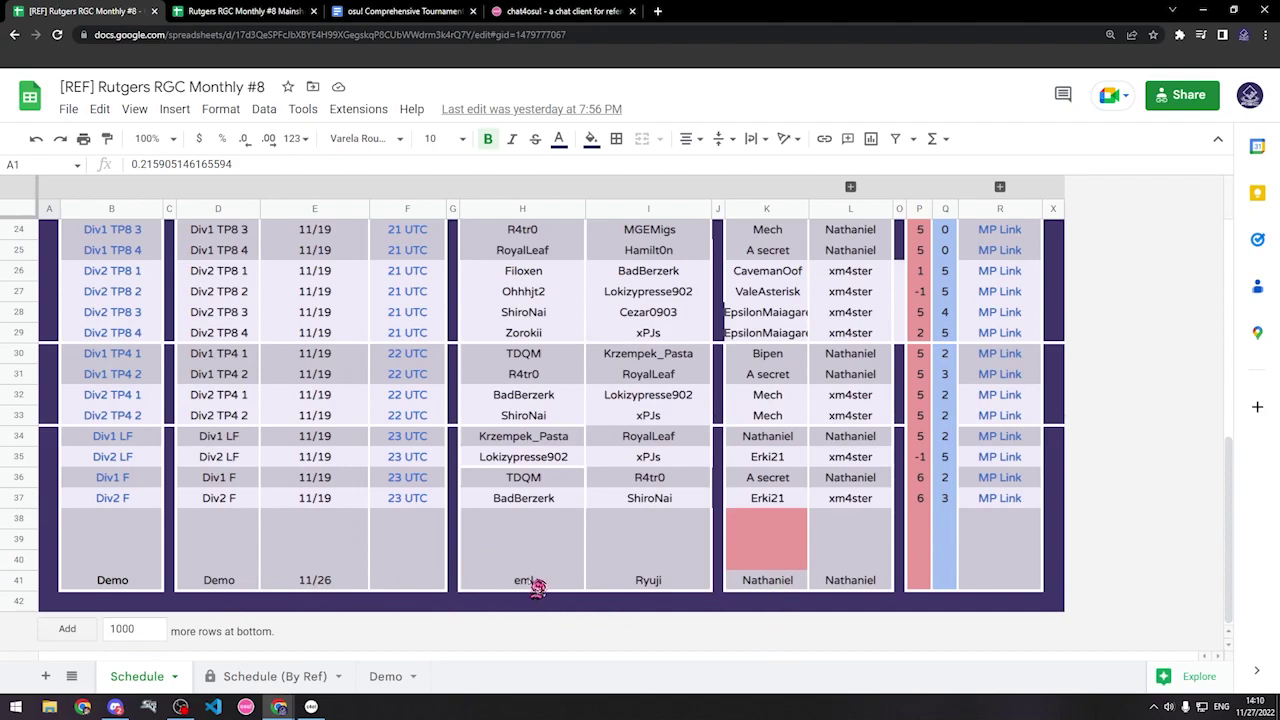
pyautogui.click(682, 588)
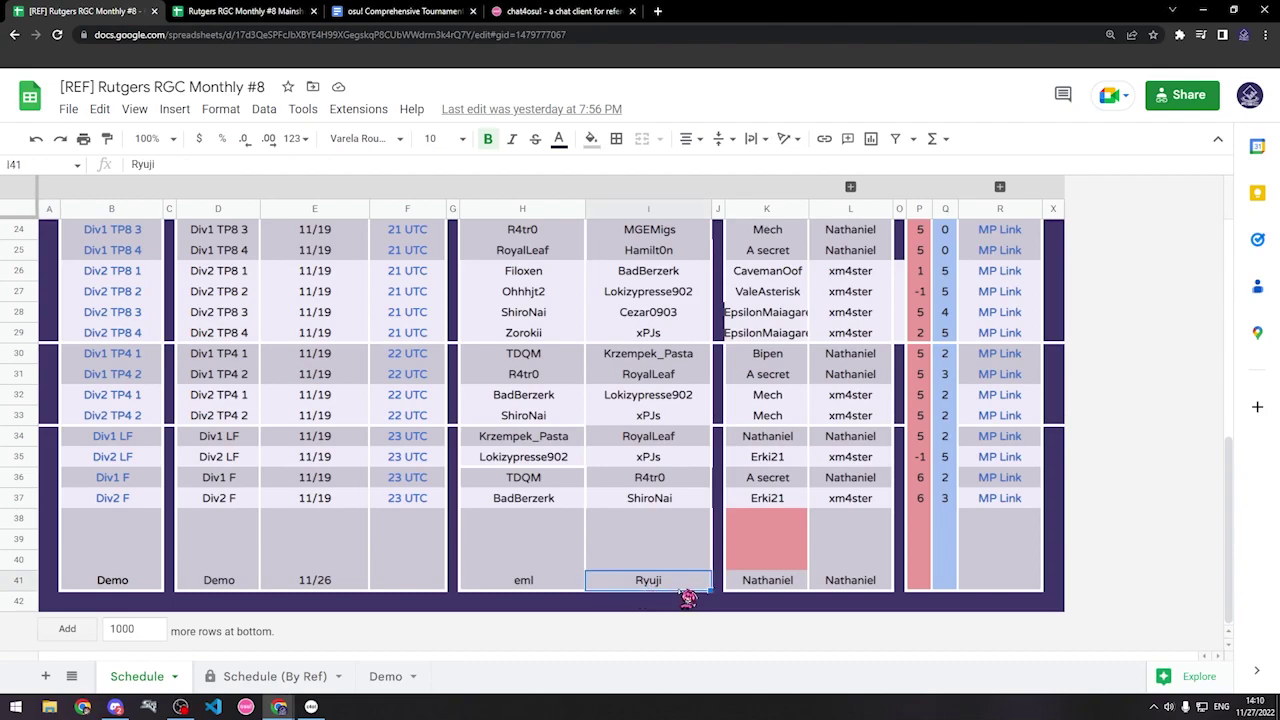
pyautogui.write('Sepid')
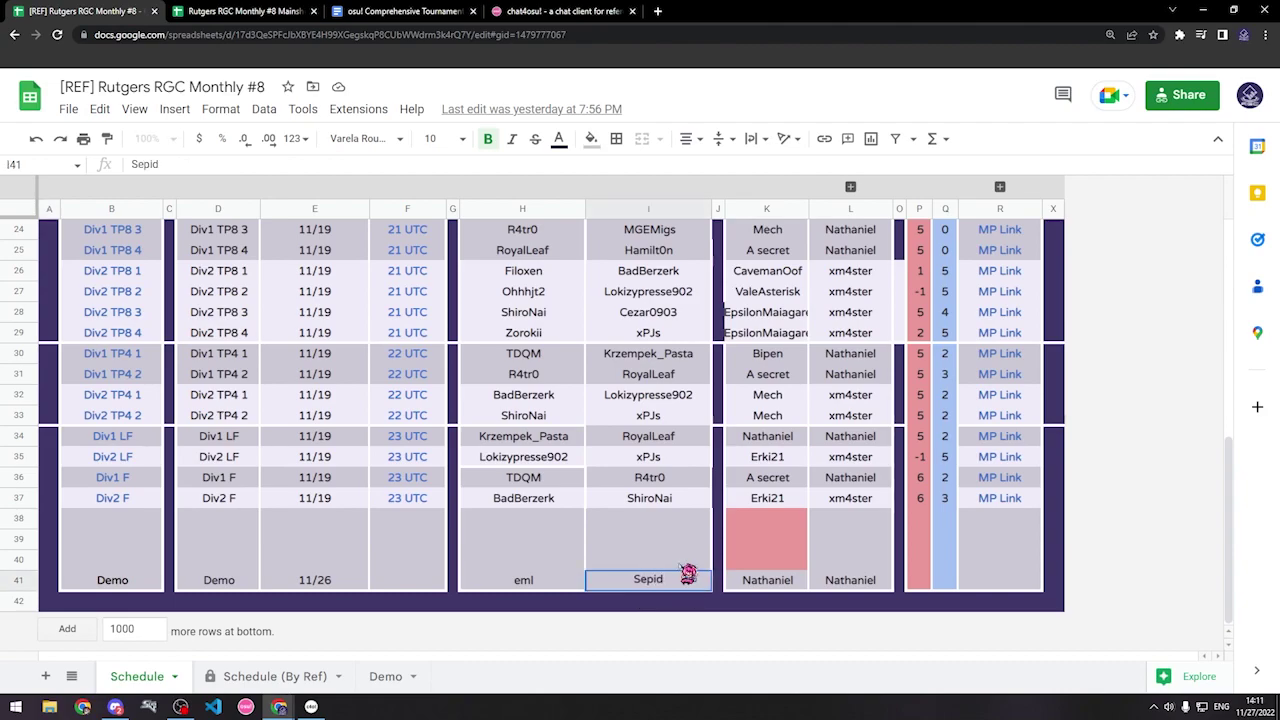
pyautogui.press('Up')
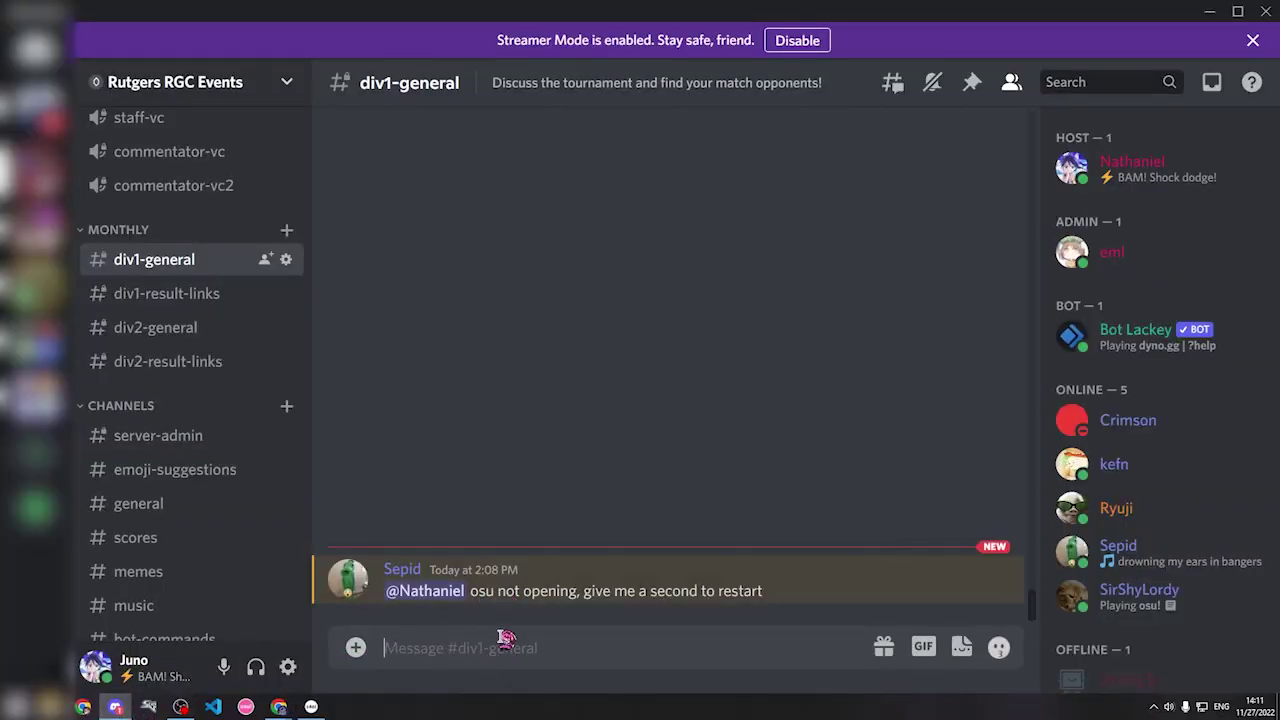
# Step: Post '@-mention both players, Match in 15, invites in 10' in #div1-general, then minimize Discord
pyautogui.write('@spedi')
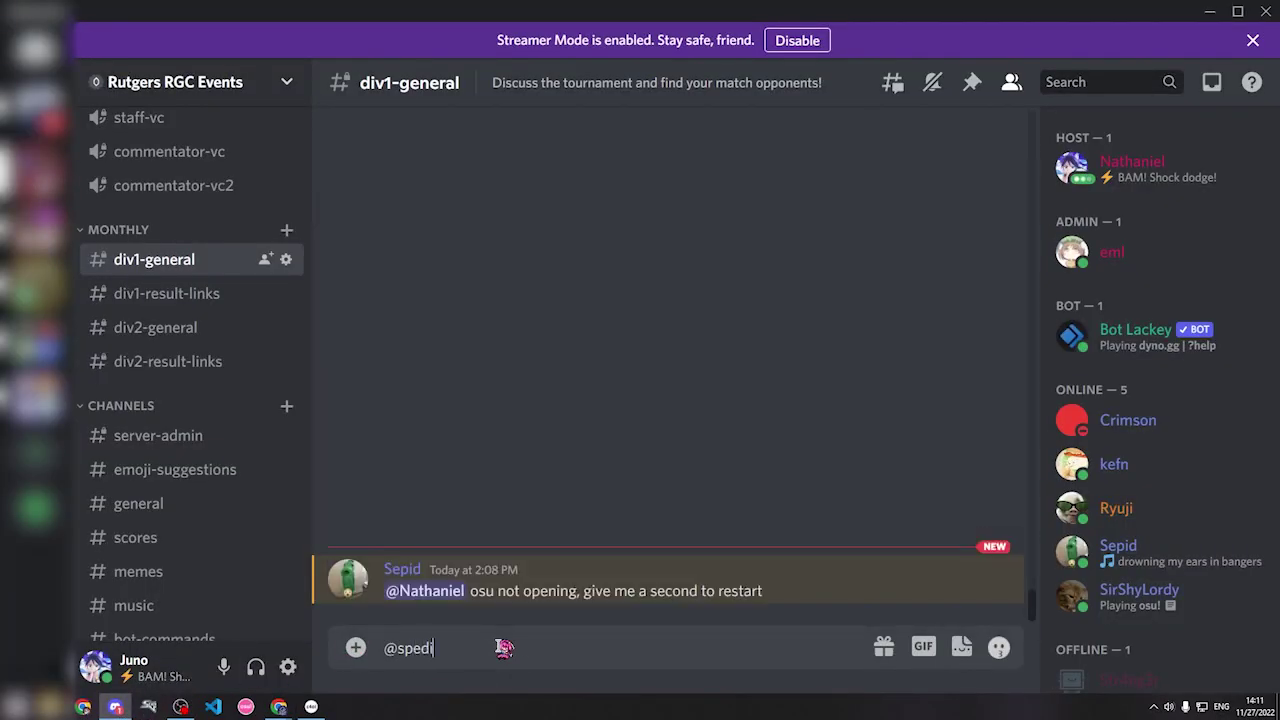
pyautogui.press('BackSpace')
pyautogui.press('BackSpace')
pyautogui.press('BackSpace')
pyautogui.write('epid')
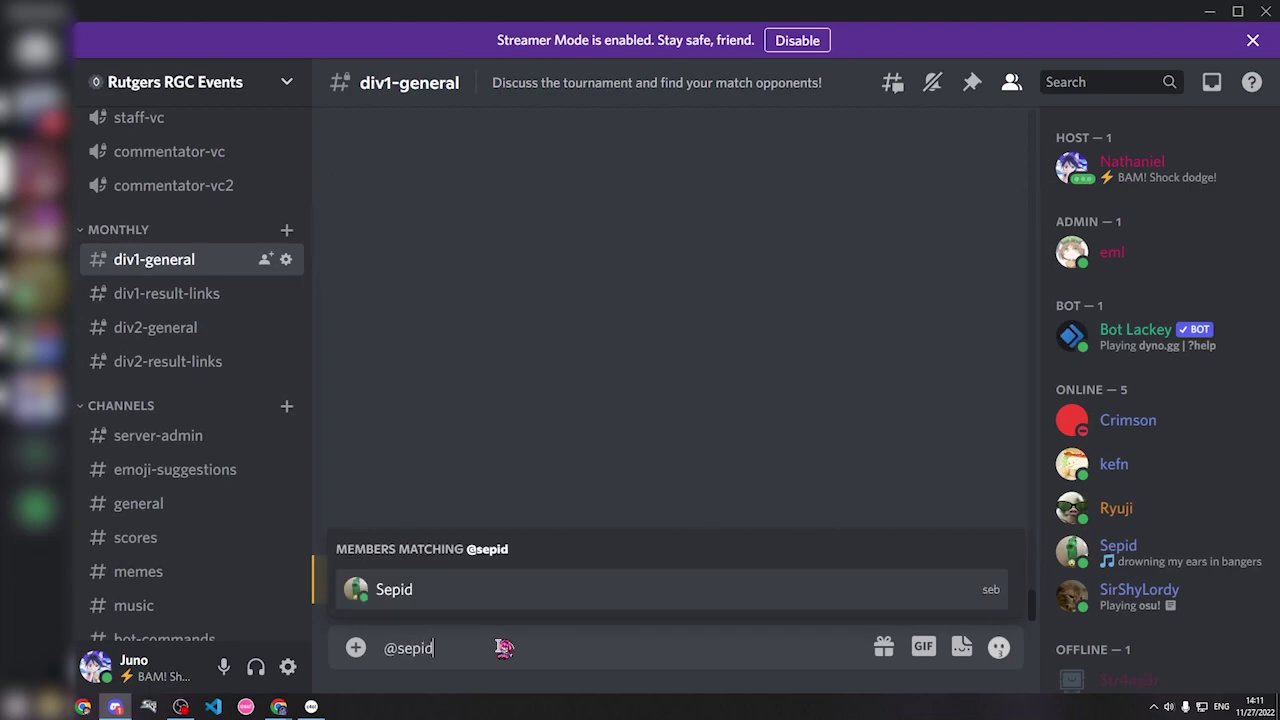
pyautogui.press('Tab')
pyautogui.write('@eml')
pyautogui.press('Tab')
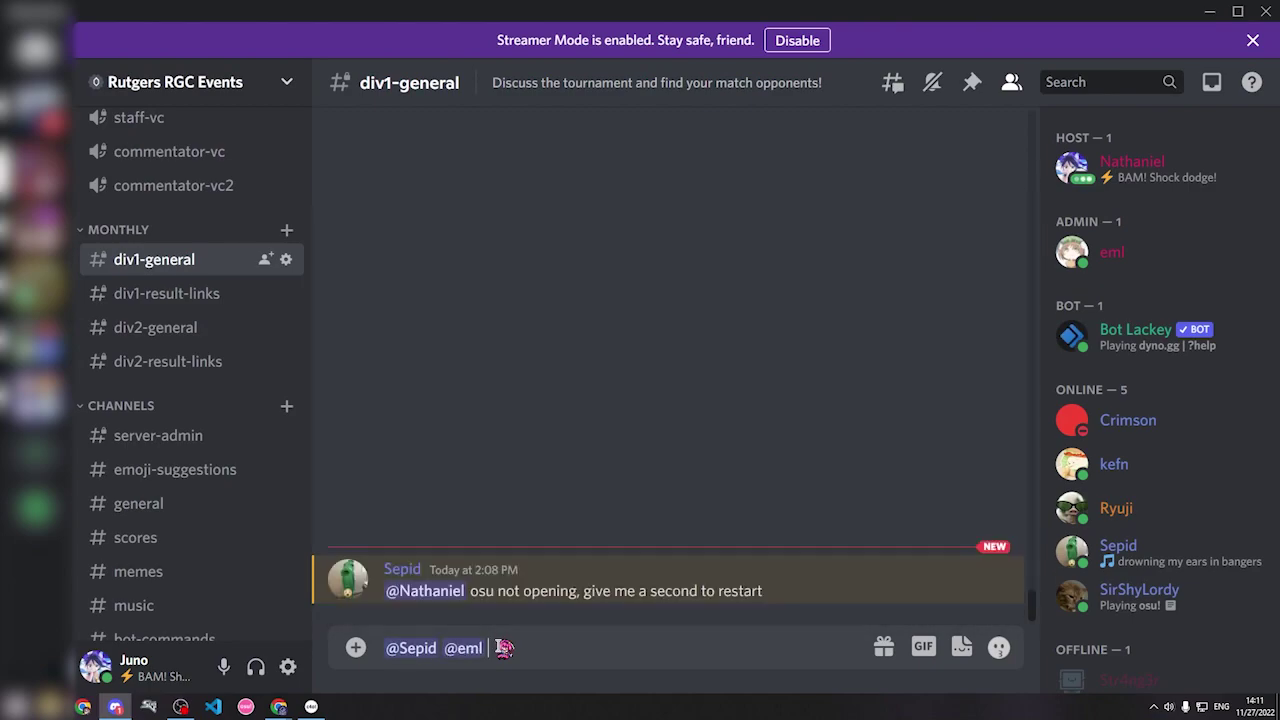
pyautogui.write('Match in 15, invites in')
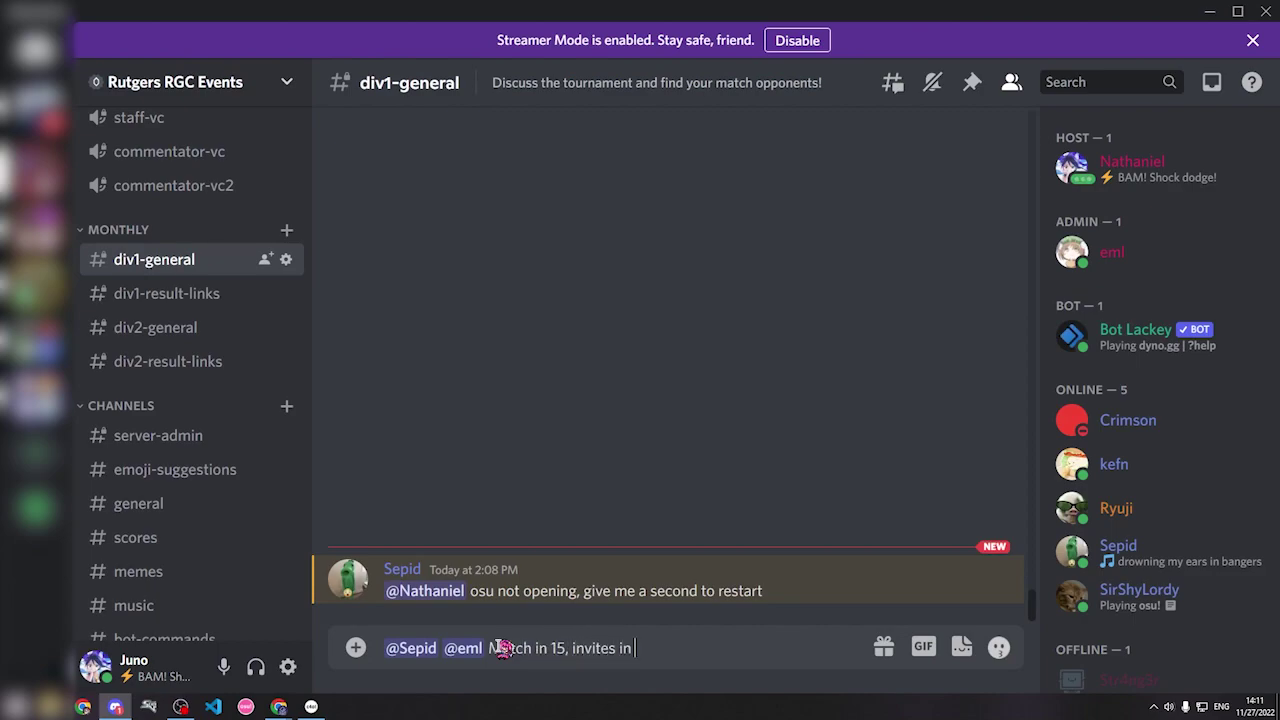
pyautogui.write('10')
pyautogui.press('Return')
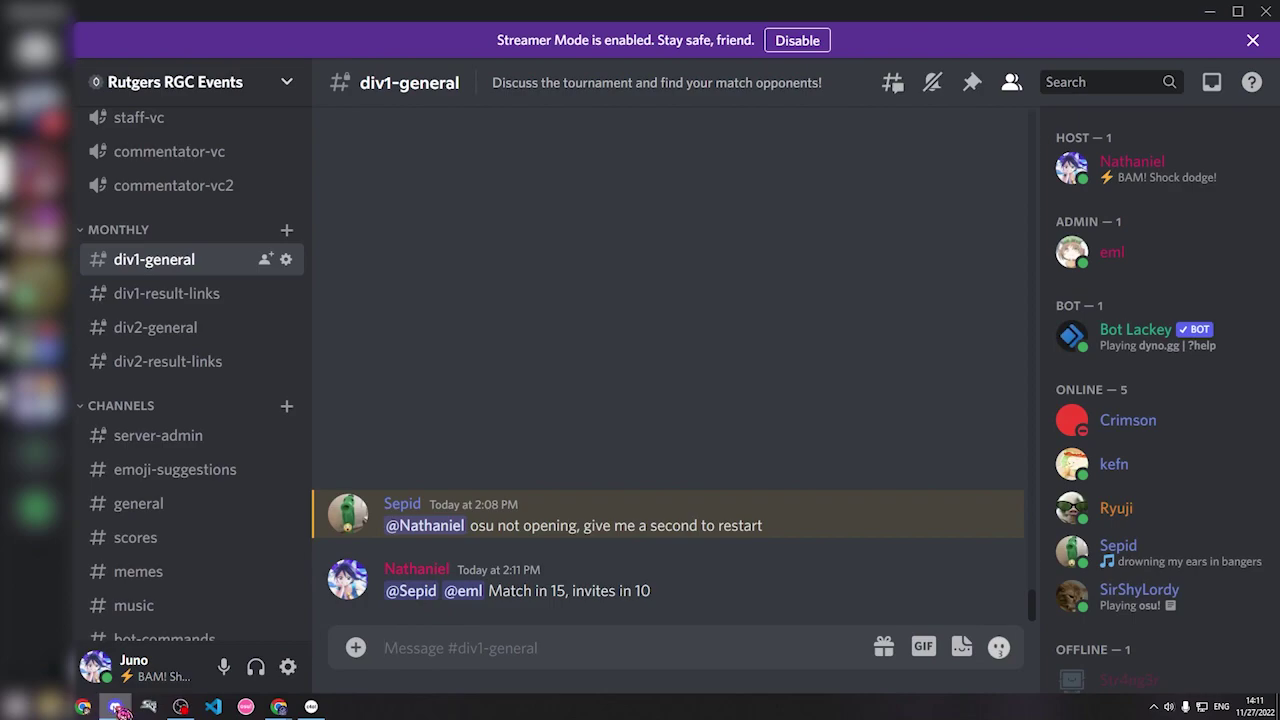
pyautogui.moveTo(118, 708)
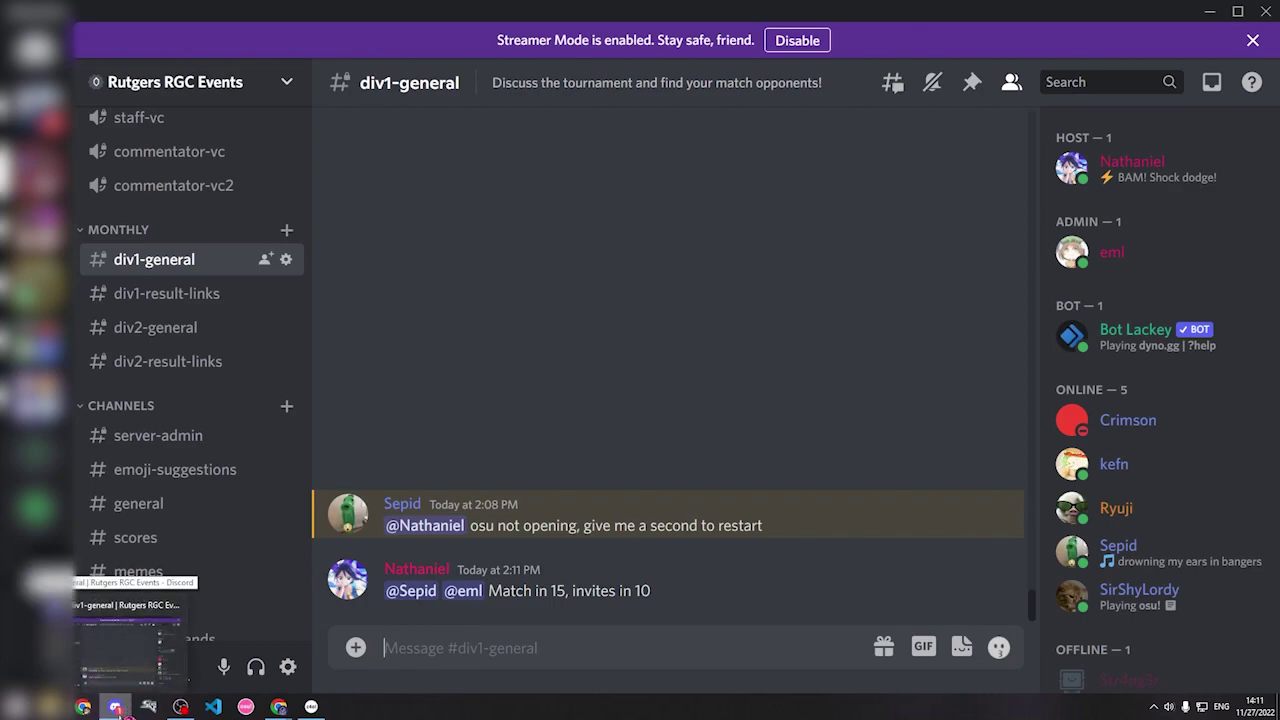
pyautogui.click(120, 709)
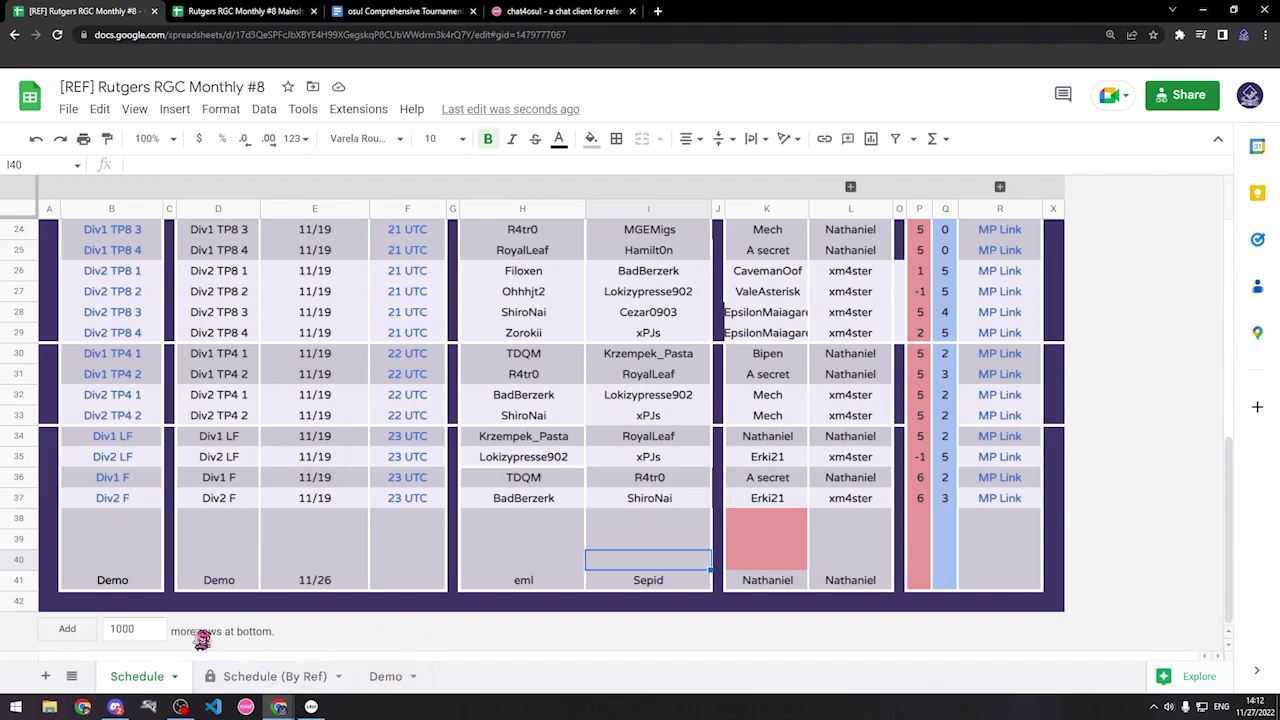
# Step: Copy the room-creation command from merged cell I3:J3 on the Demo sheet
pyautogui.click(392, 688)
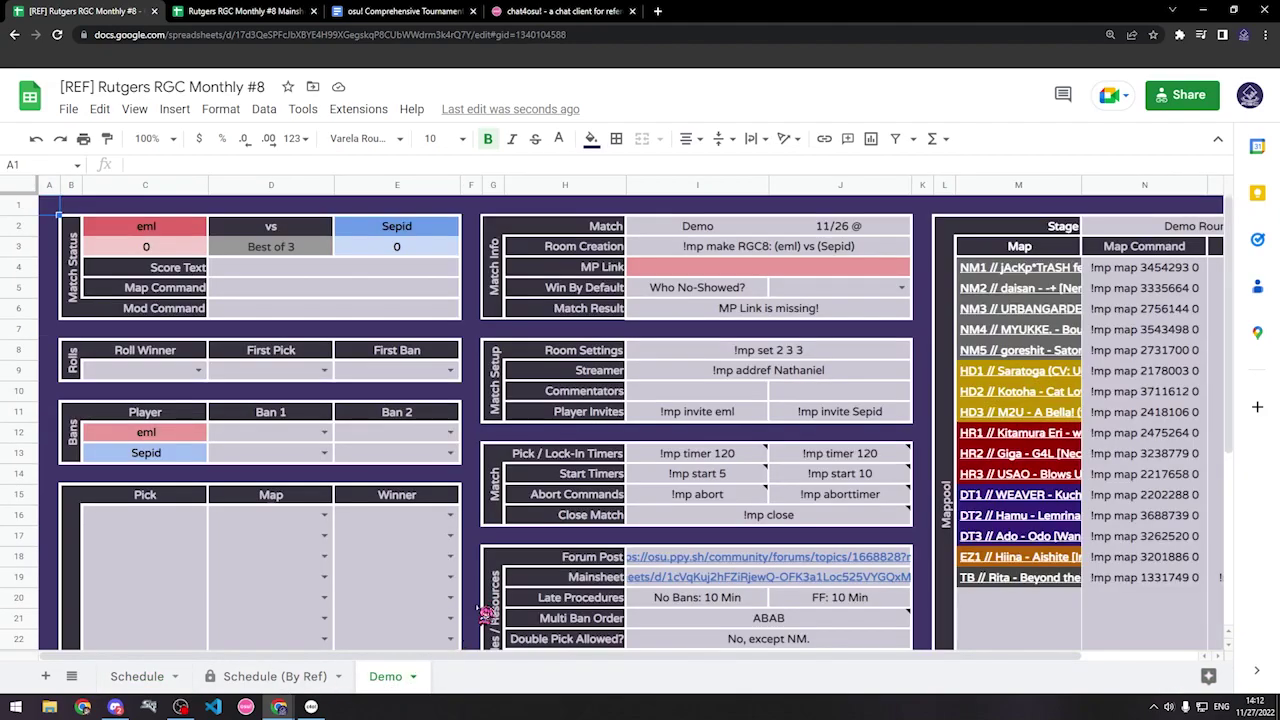
pyautogui.click(789, 250)
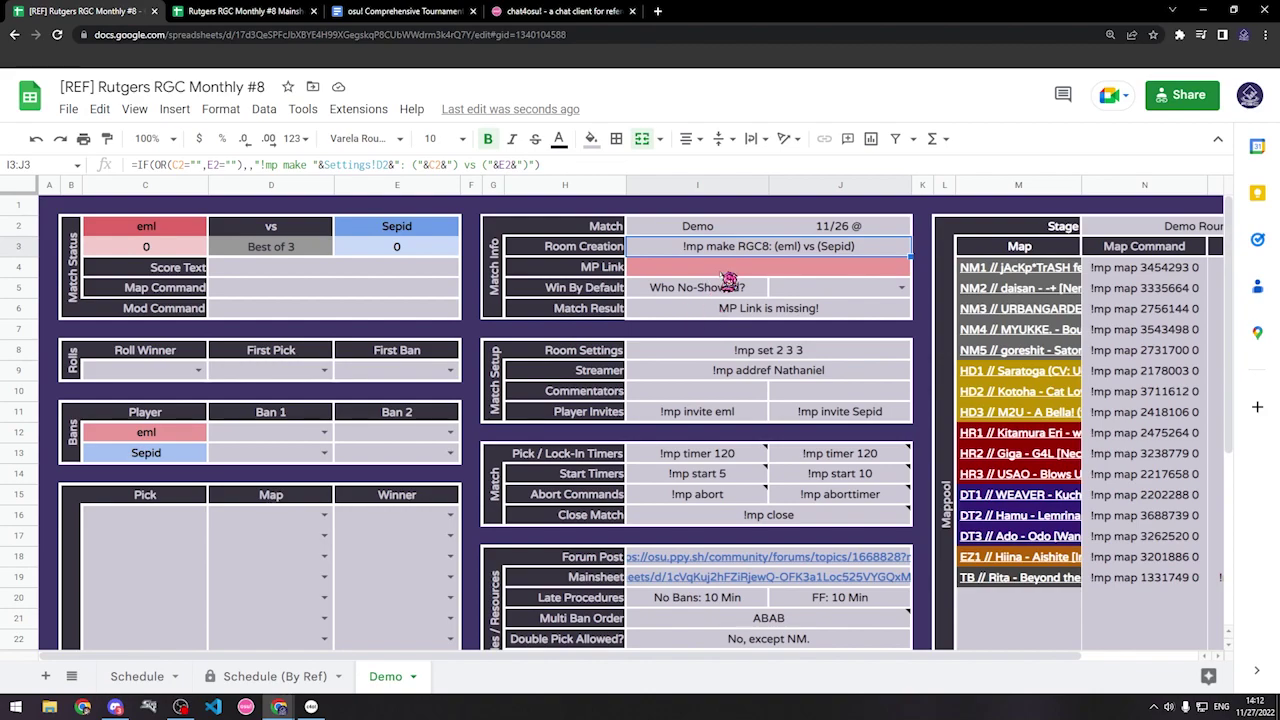
pyautogui.hotkey('ctrl', 'c')
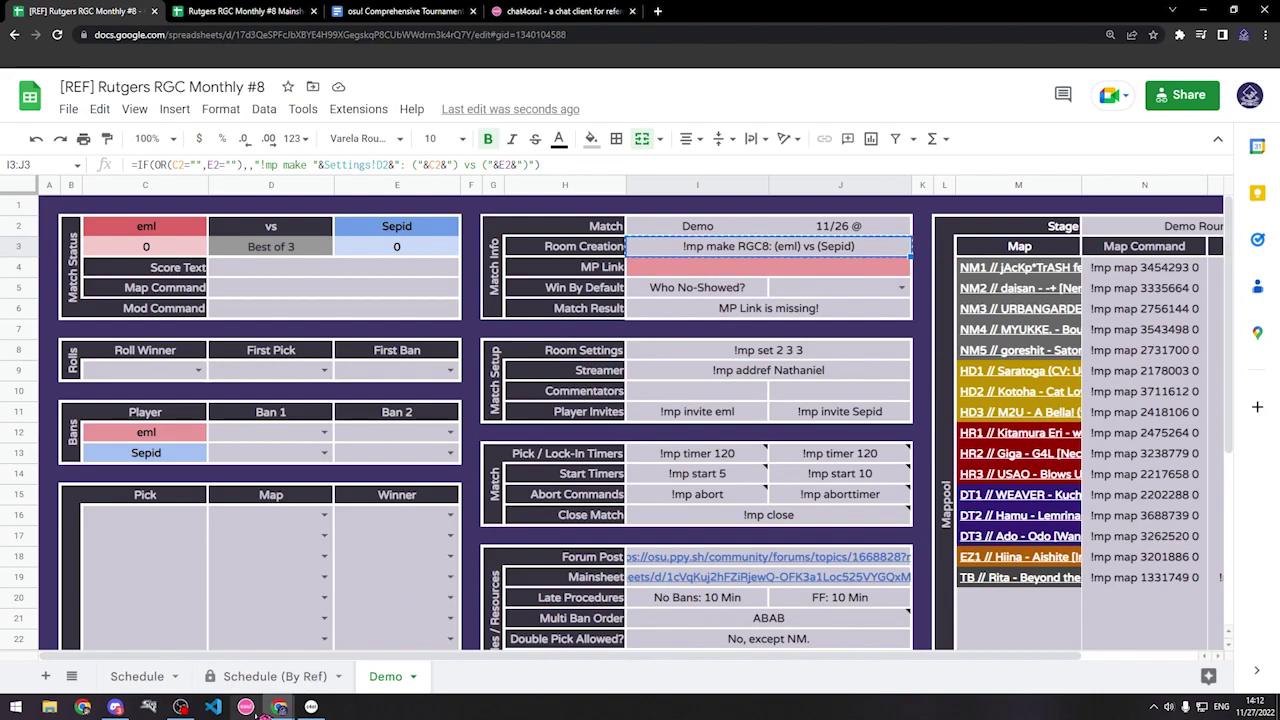
# Step: Paste and send the !mp make room-creation command to BanchoBot in chat4osu
pyautogui.click(311, 707)
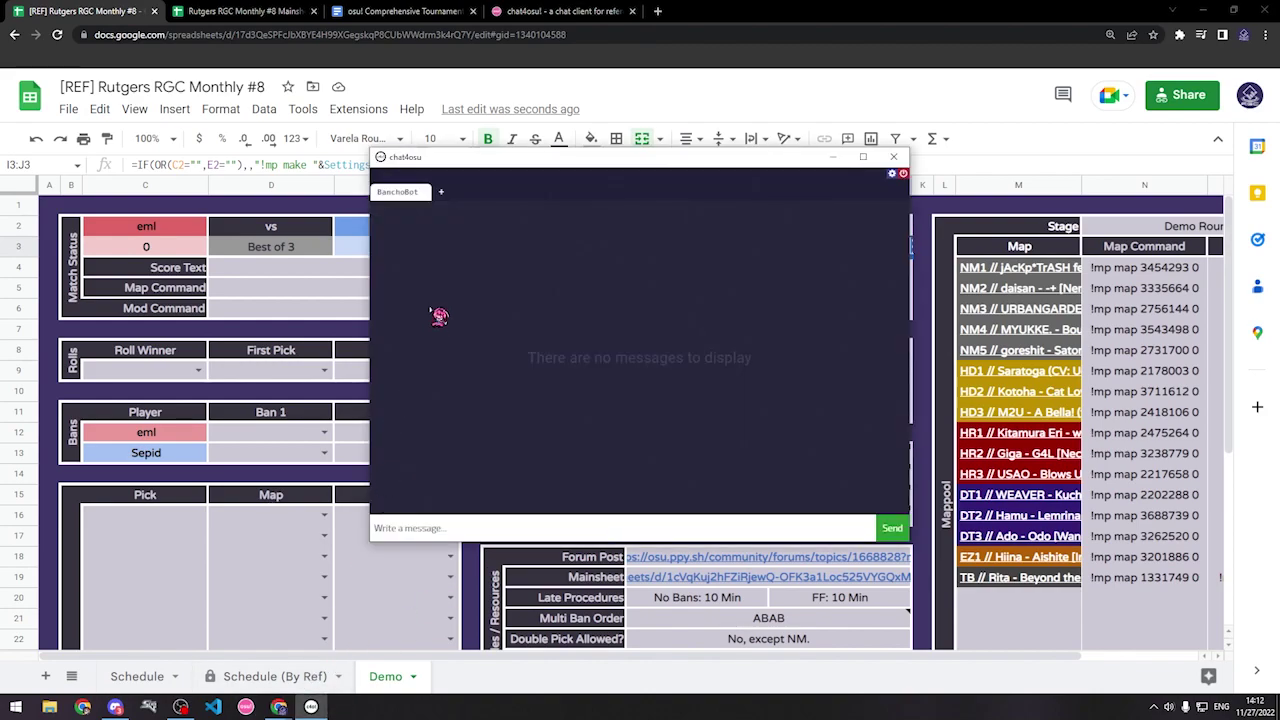
pyautogui.click(516, 525)
pyautogui.hotkey('ctrl', 'v')
pyautogui.press('Return')
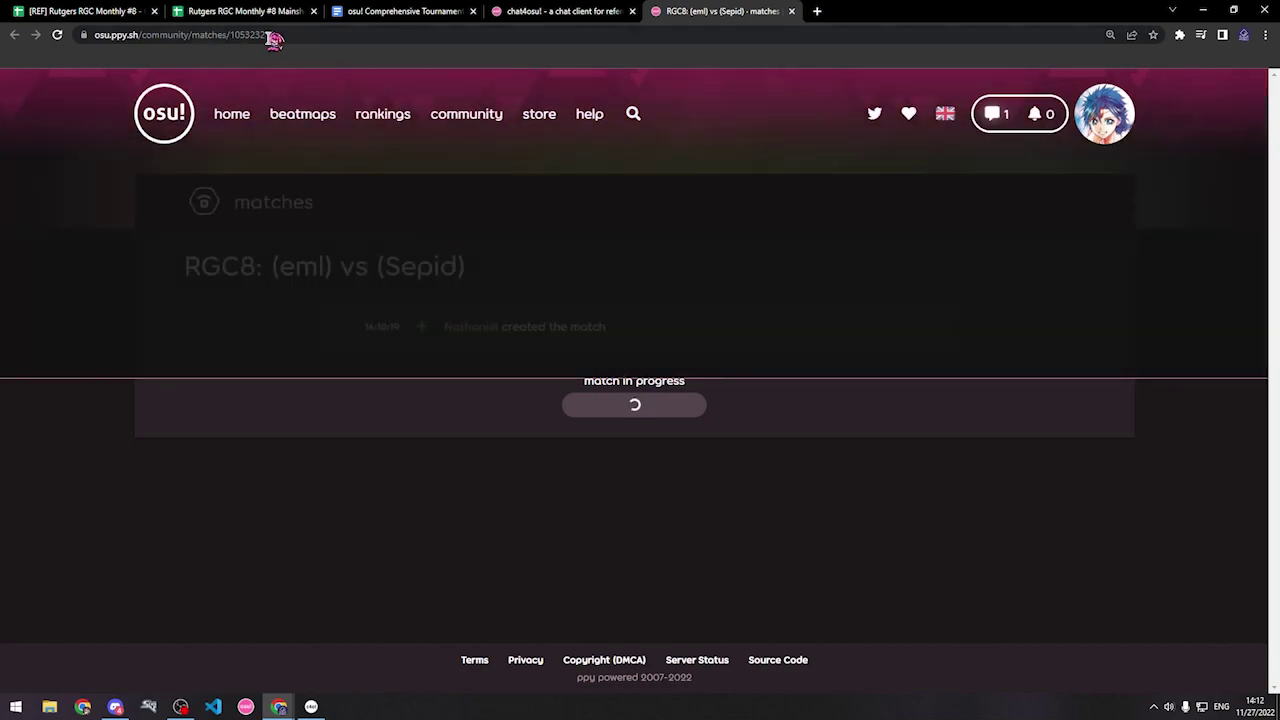
# Step: Paste the osu! match page URL into the Demo sheet's MP Link cell I4:J4
pyautogui.click(267, 36)
pyautogui.moveTo(380, 107)
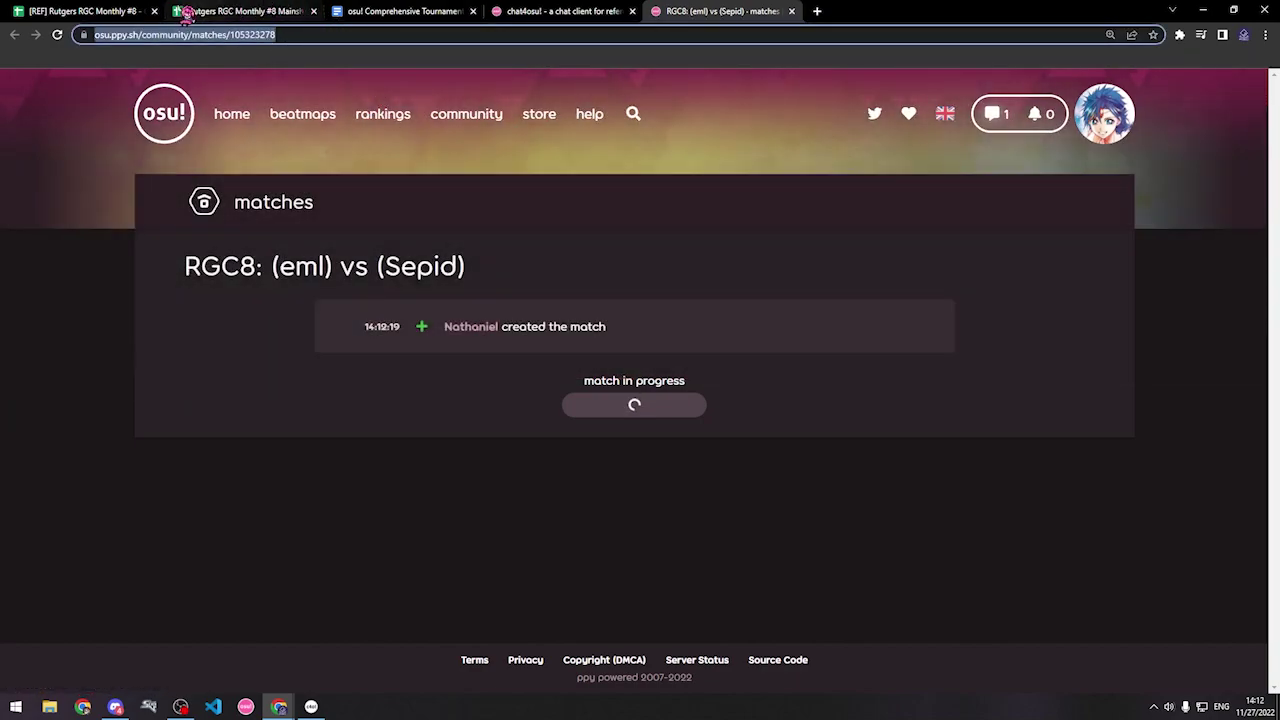
pyautogui.click(85, 11)
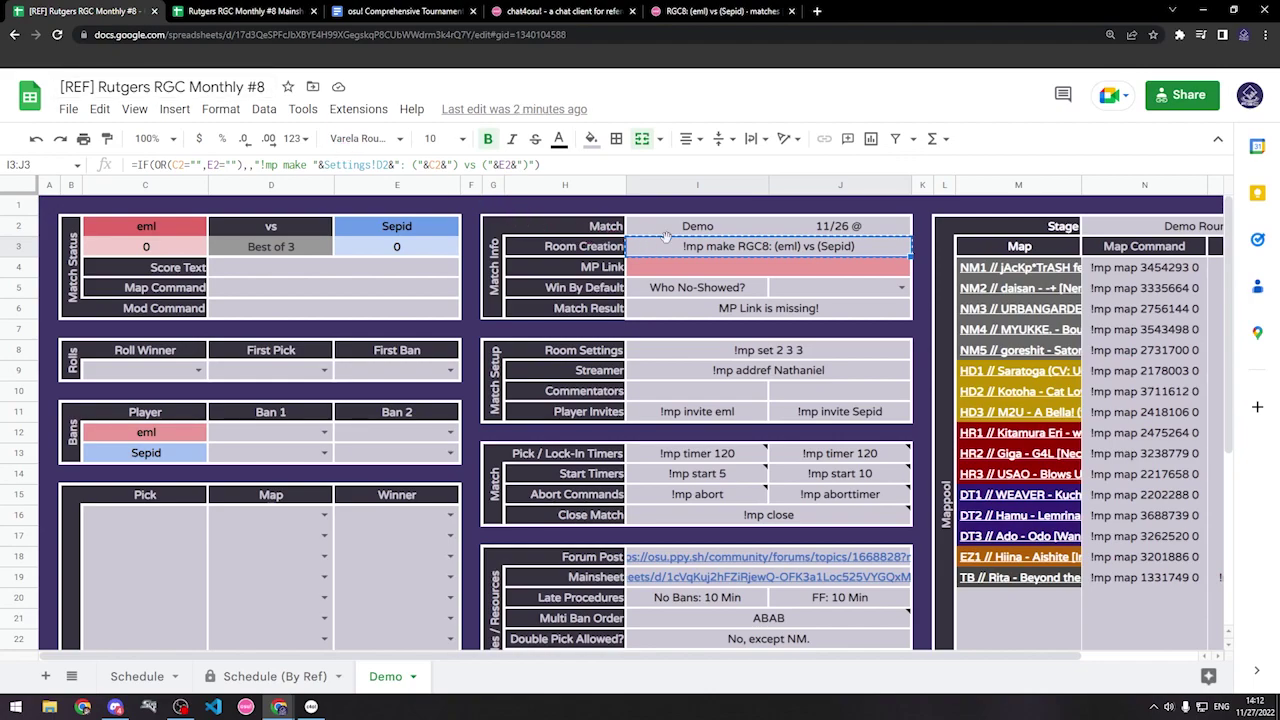
pyautogui.click(712, 270)
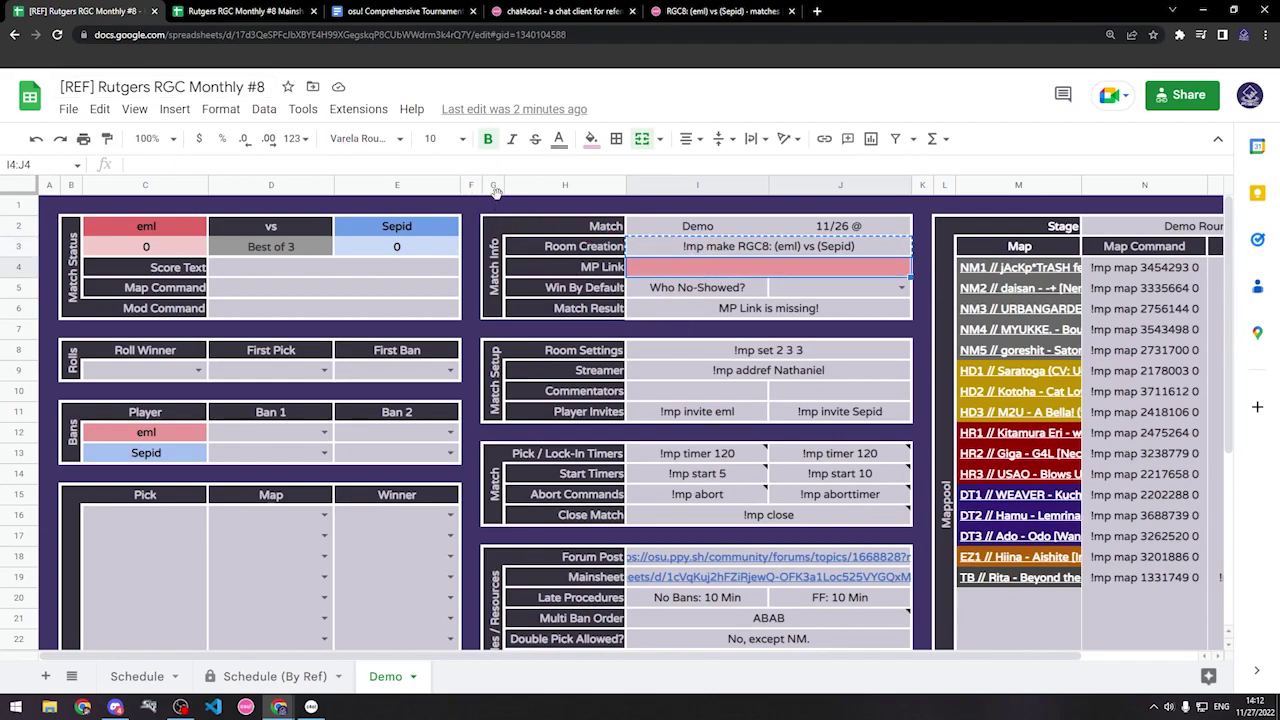
pyautogui.hotkey('ctrl', 'v')
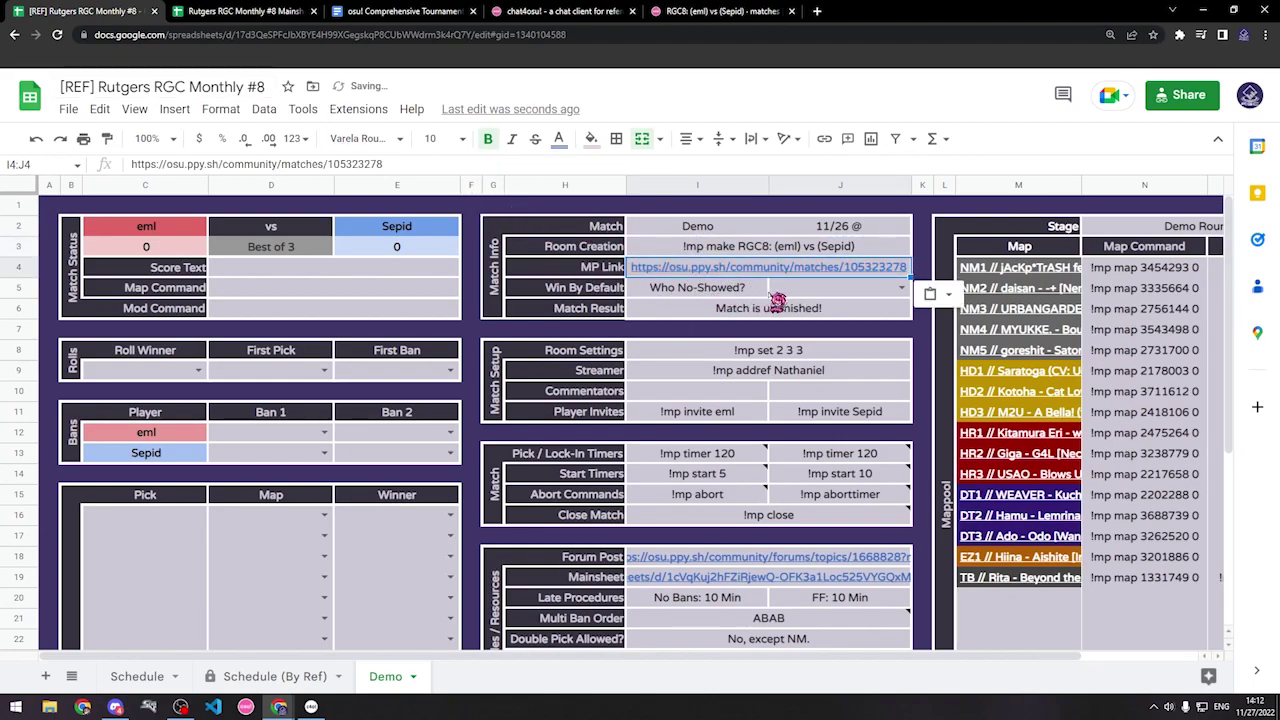
pyautogui.click(778, 290)
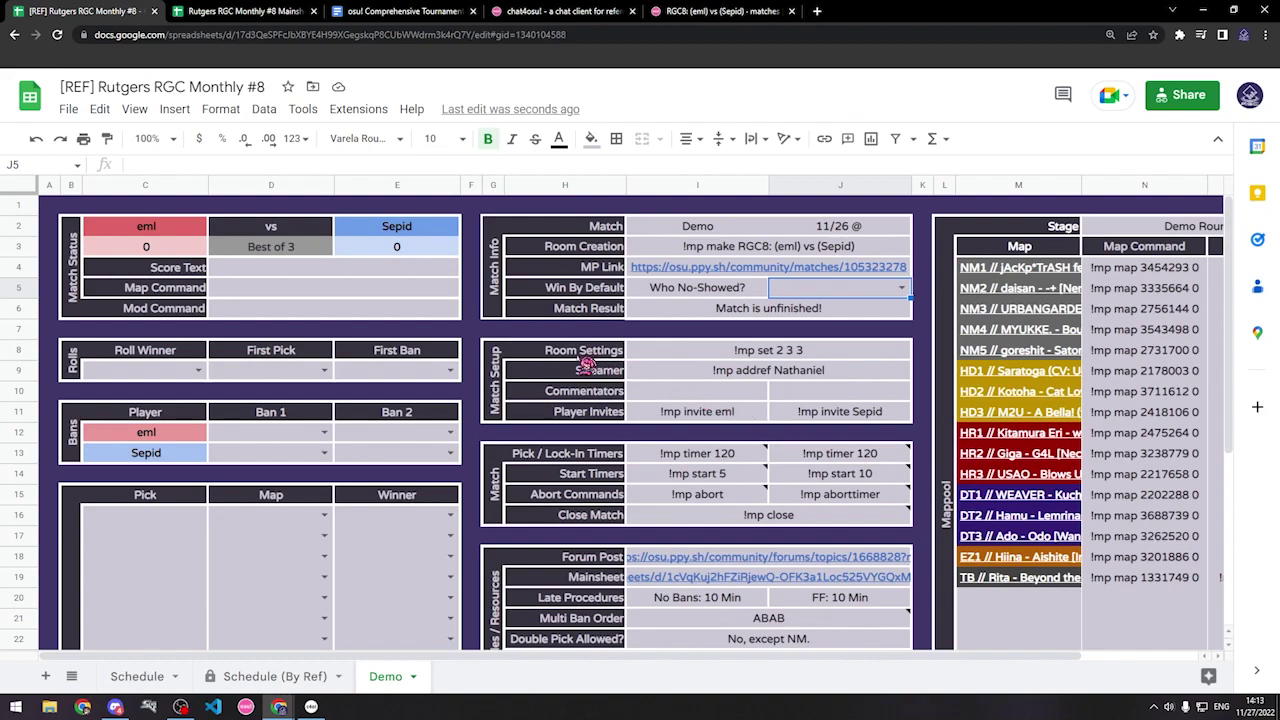
# Step: Send '!mp set 2 3 3' in the #mp match channel for 3 slots, TeamVs, ScoreV2
pyautogui.click(684, 354)
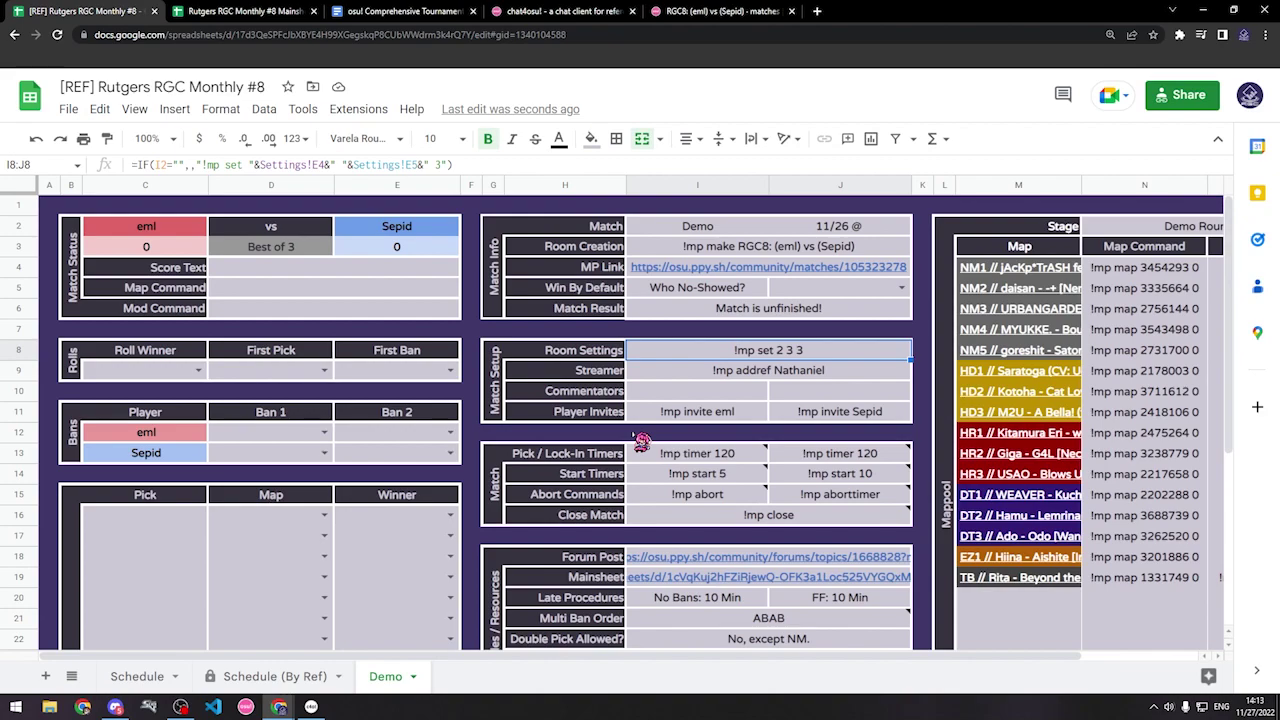
pyautogui.click(311, 707)
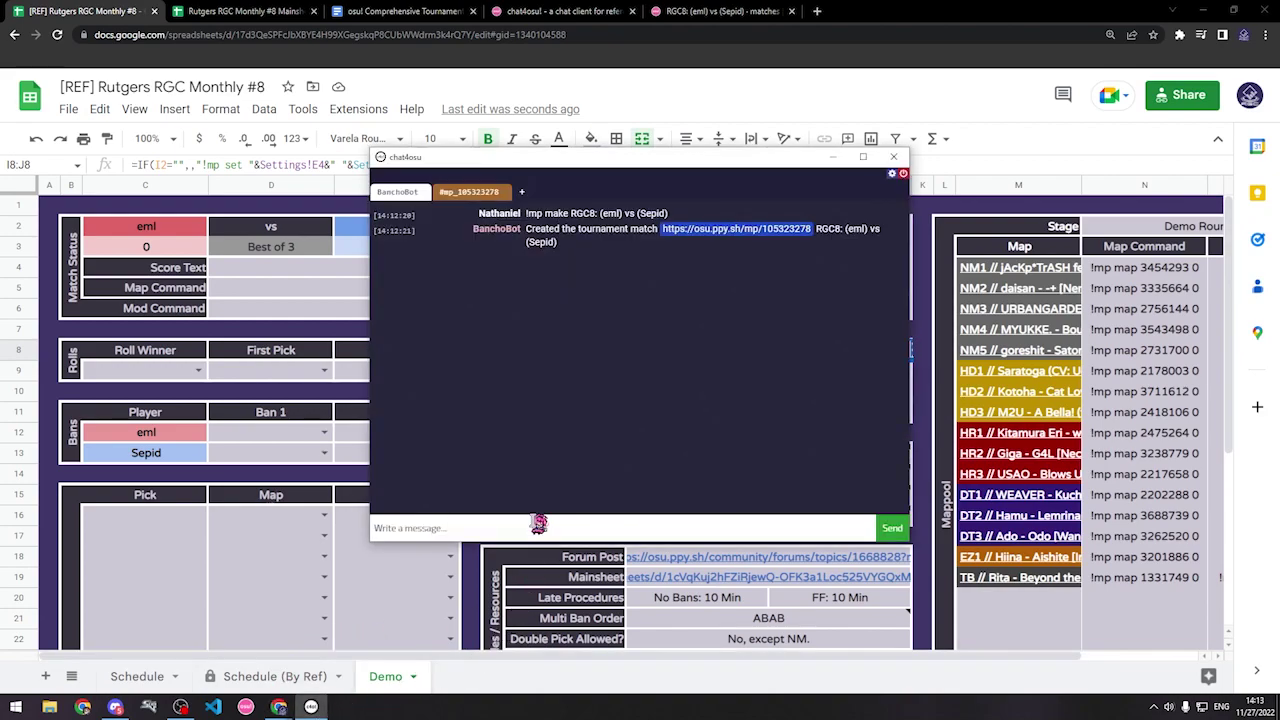
pyautogui.click(482, 192)
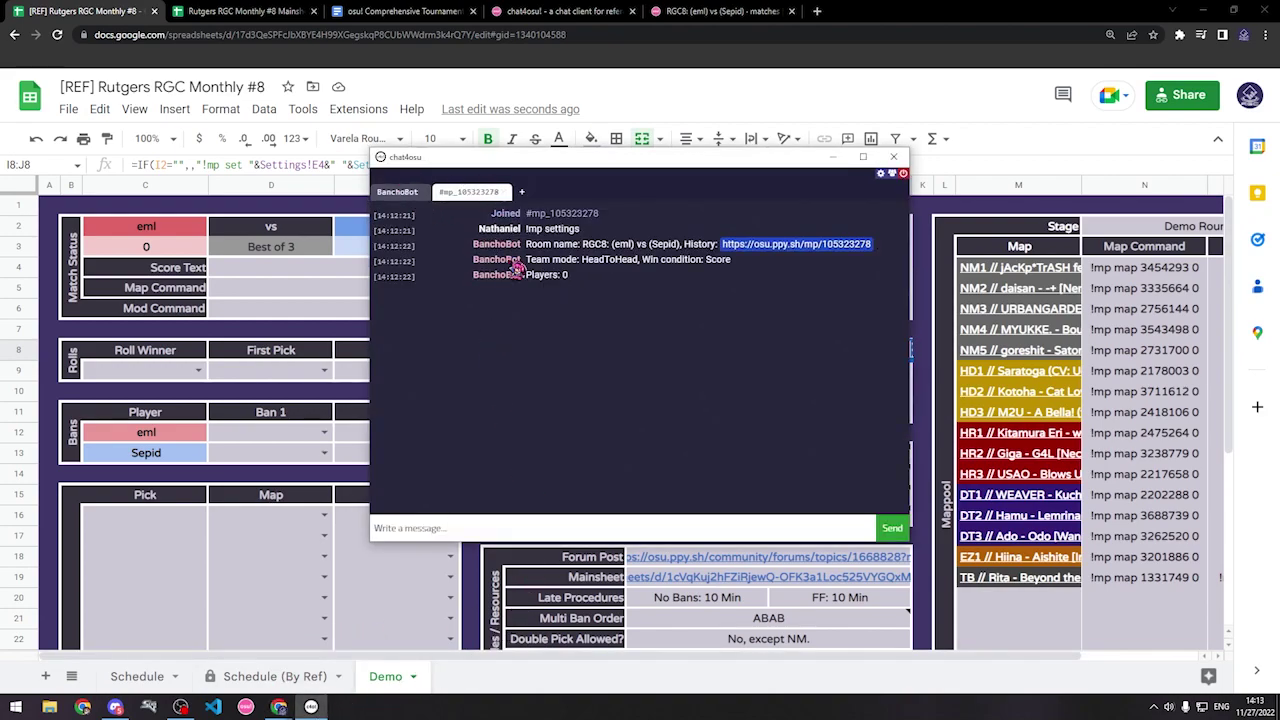
pyautogui.click(570, 527)
pyautogui.hotkey('ctrl', 'v')
pyautogui.press('Return')
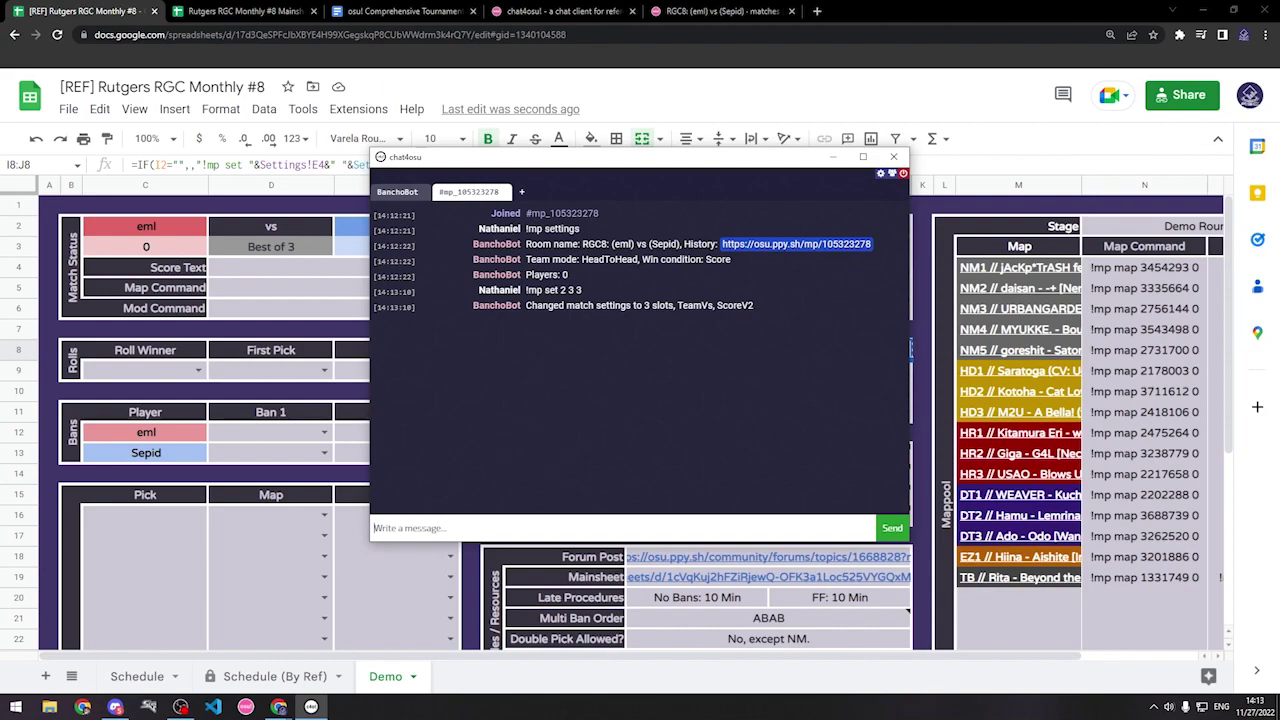
pyautogui.click(760, 618)
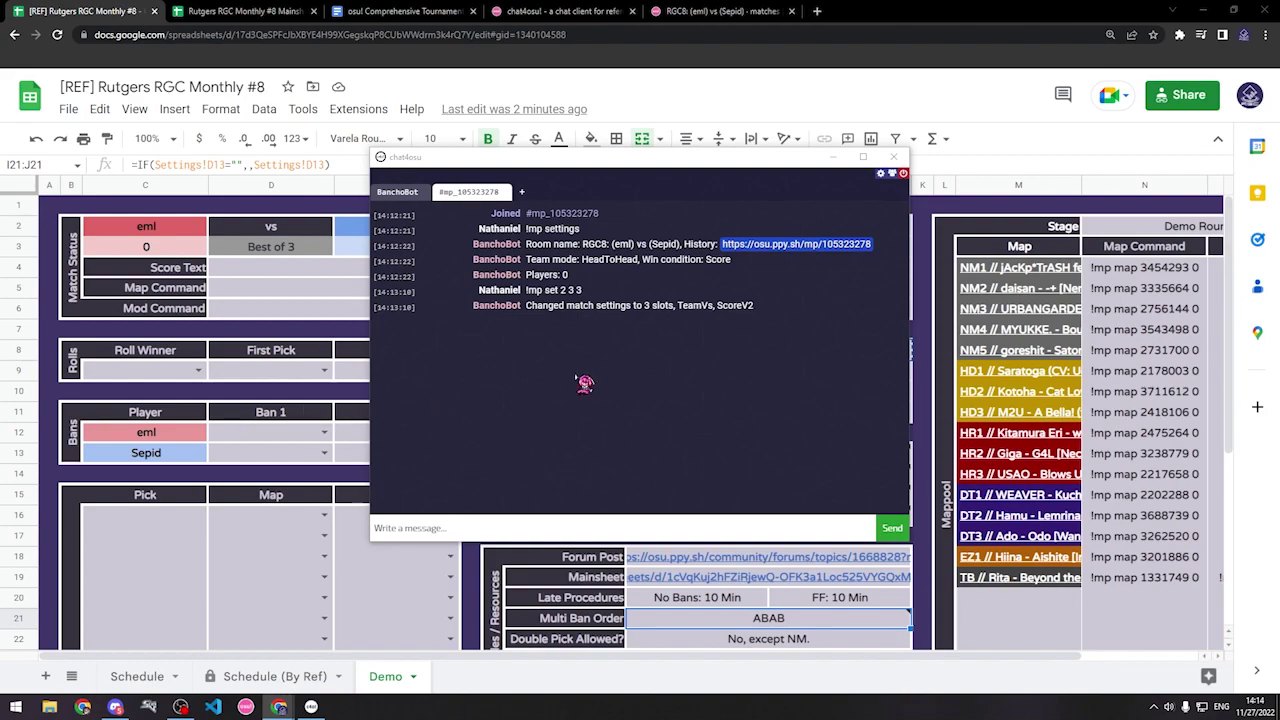
# Step: Bring the Demo match spreadsheet in front of the chat4osu window
pyautogui.click(135, 283)
pyautogui.click(146, 229)
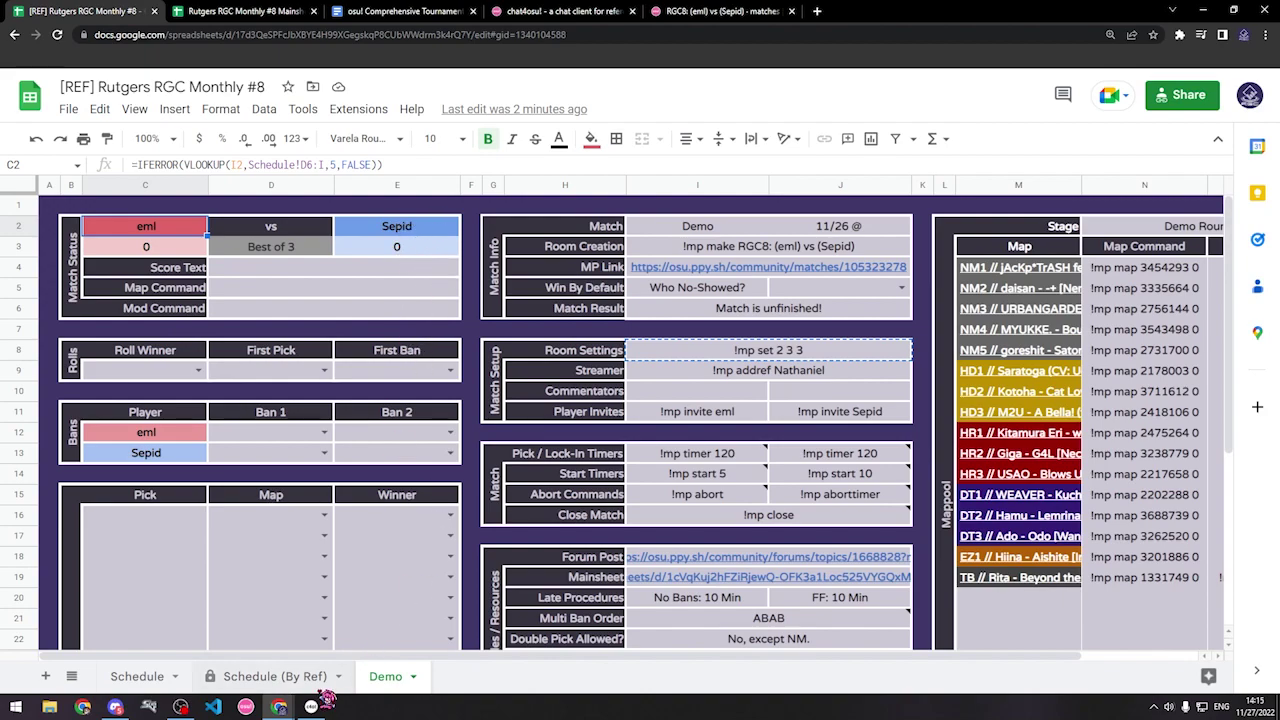
# Step: Invite the first player by sending cell I11's invite command in chat4osu
pyautogui.scroll(-1, 380, 470)
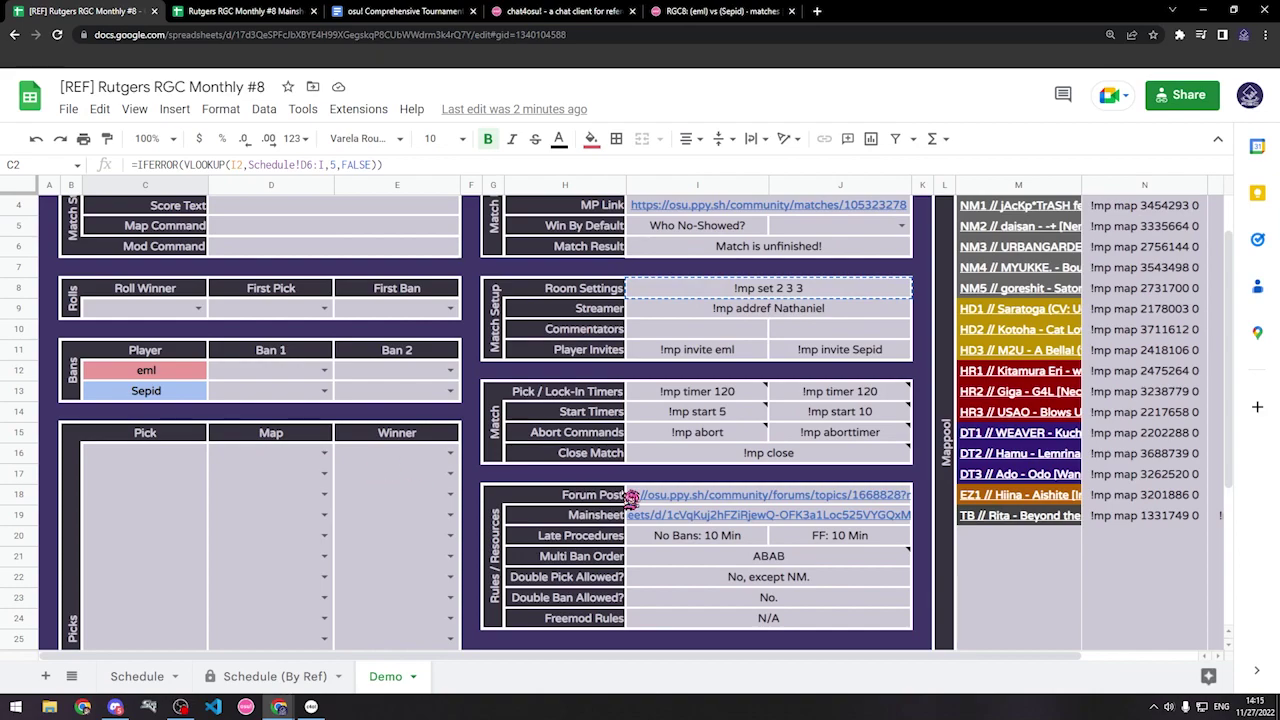
pyautogui.scroll(1, 630, 497)
pyautogui.click(712, 418)
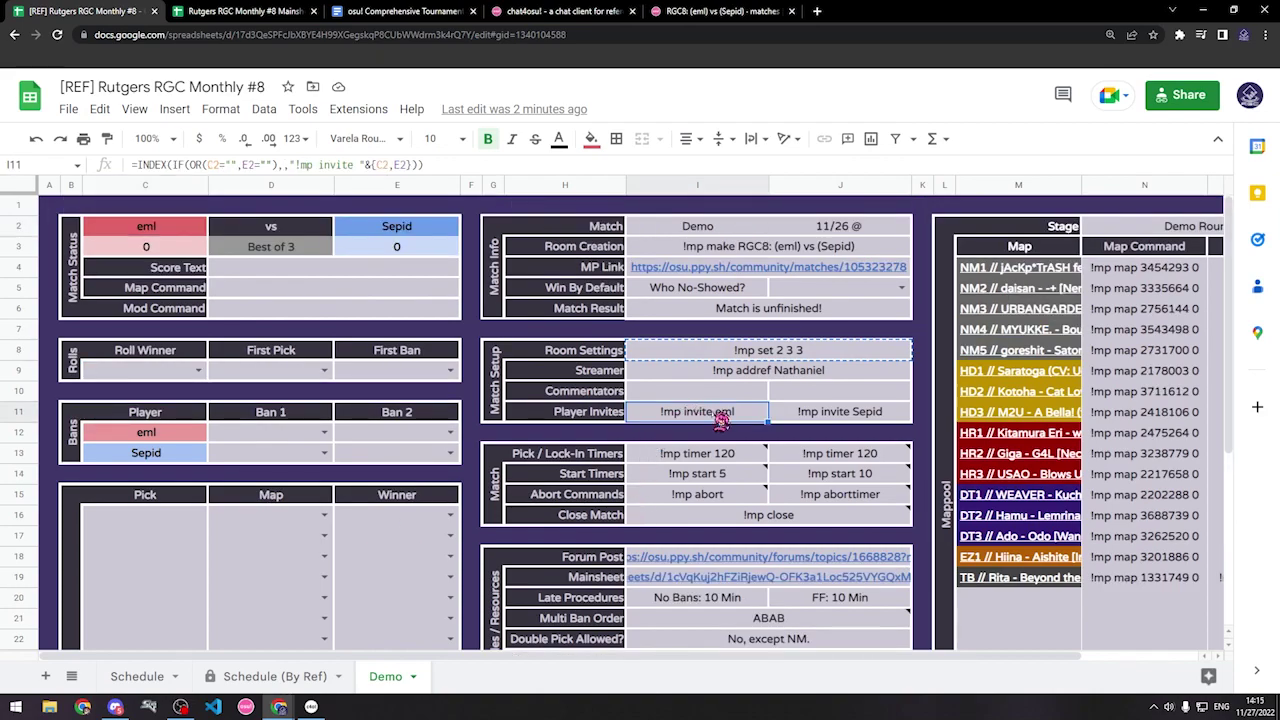
pyautogui.hotkey('ctrl', 'c')
pyautogui.click(311, 707)
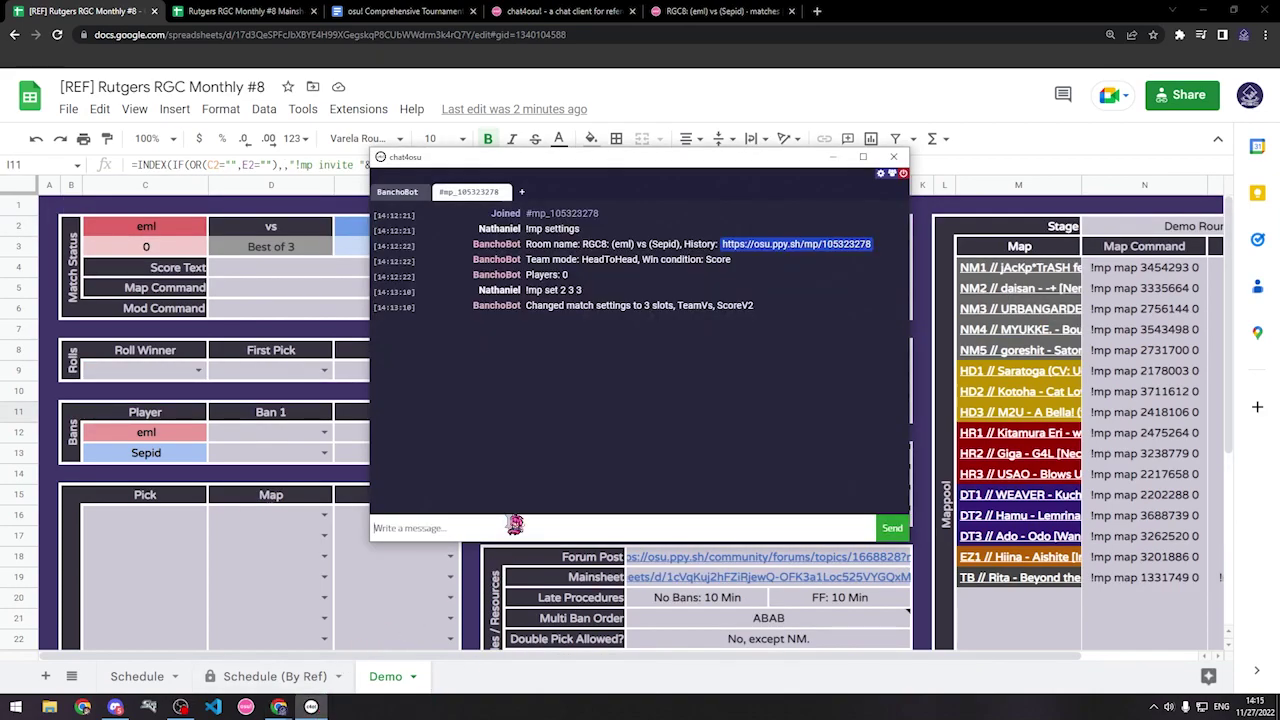
pyautogui.hotkey('ctrl', 'v')
pyautogui.press('Return')
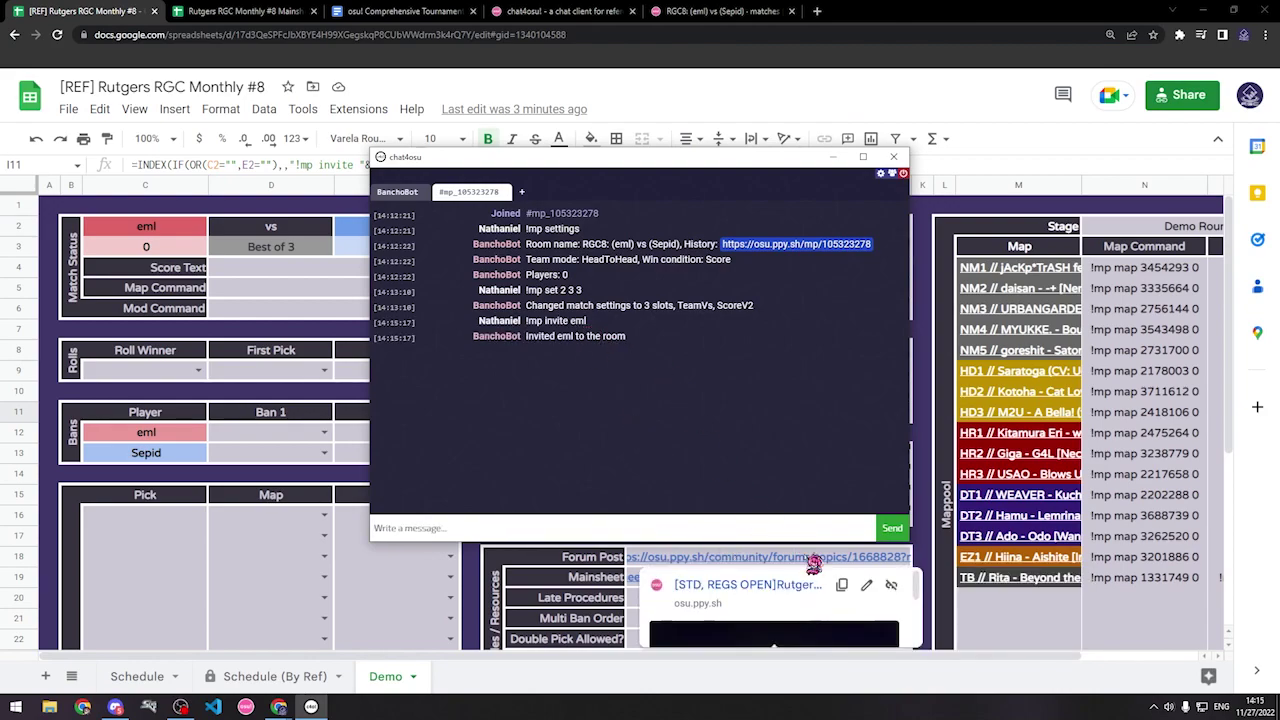
# Step: Invite the second player with cell J11's command and show the match info panel
pyautogui.click(972, 578)
pyautogui.click(830, 412)
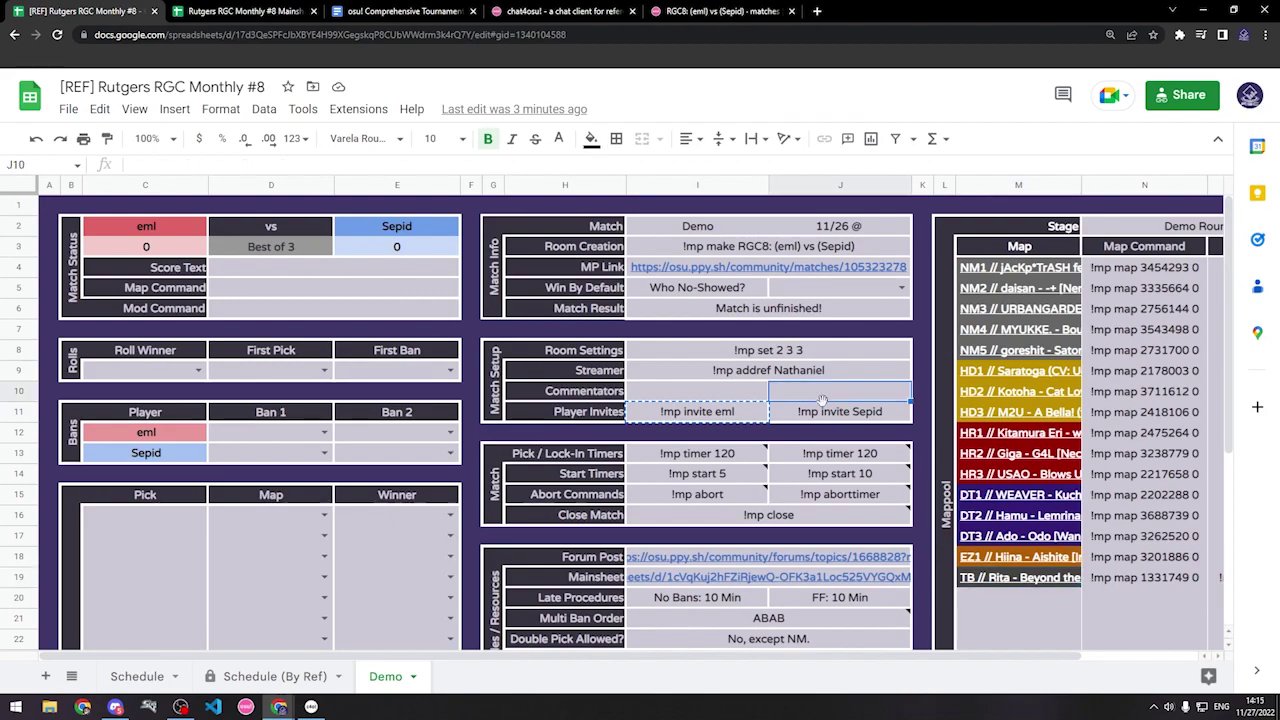
pyautogui.hotkey('ctrl', 'c')
pyautogui.click(311, 706)
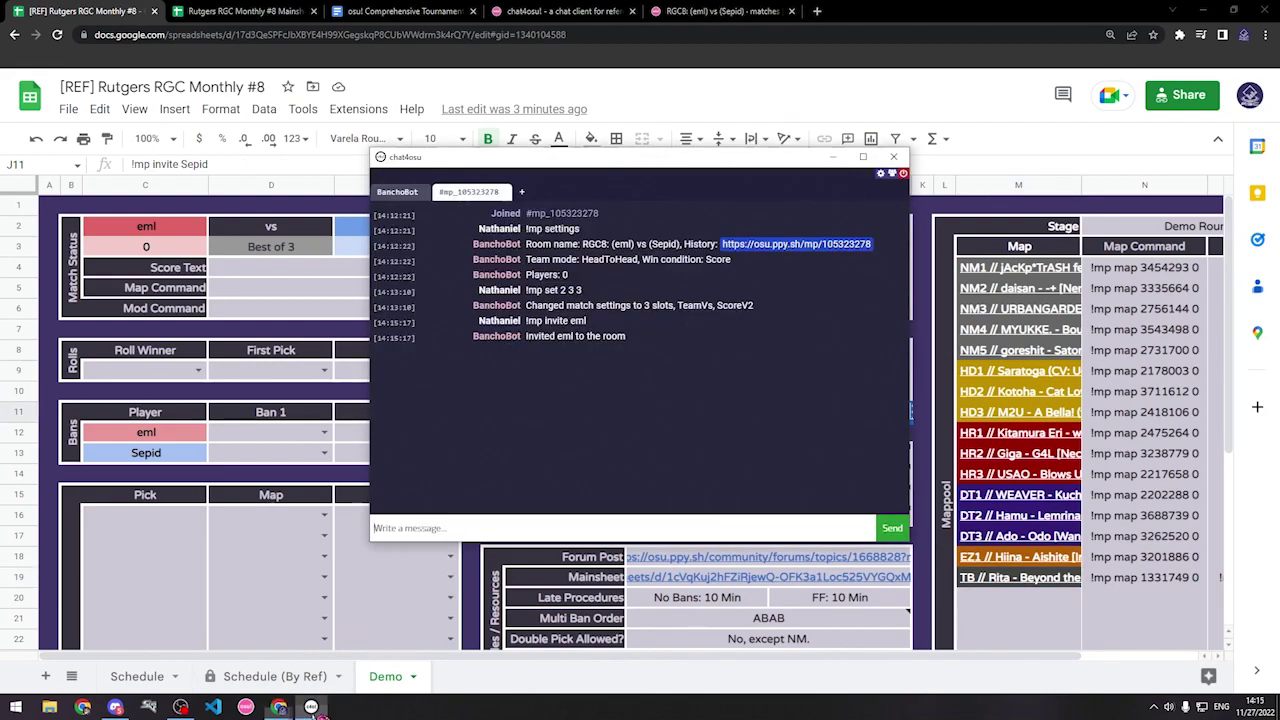
pyautogui.click(580, 528)
pyautogui.hotkey('ctrl', 'v')
pyautogui.press('Return')
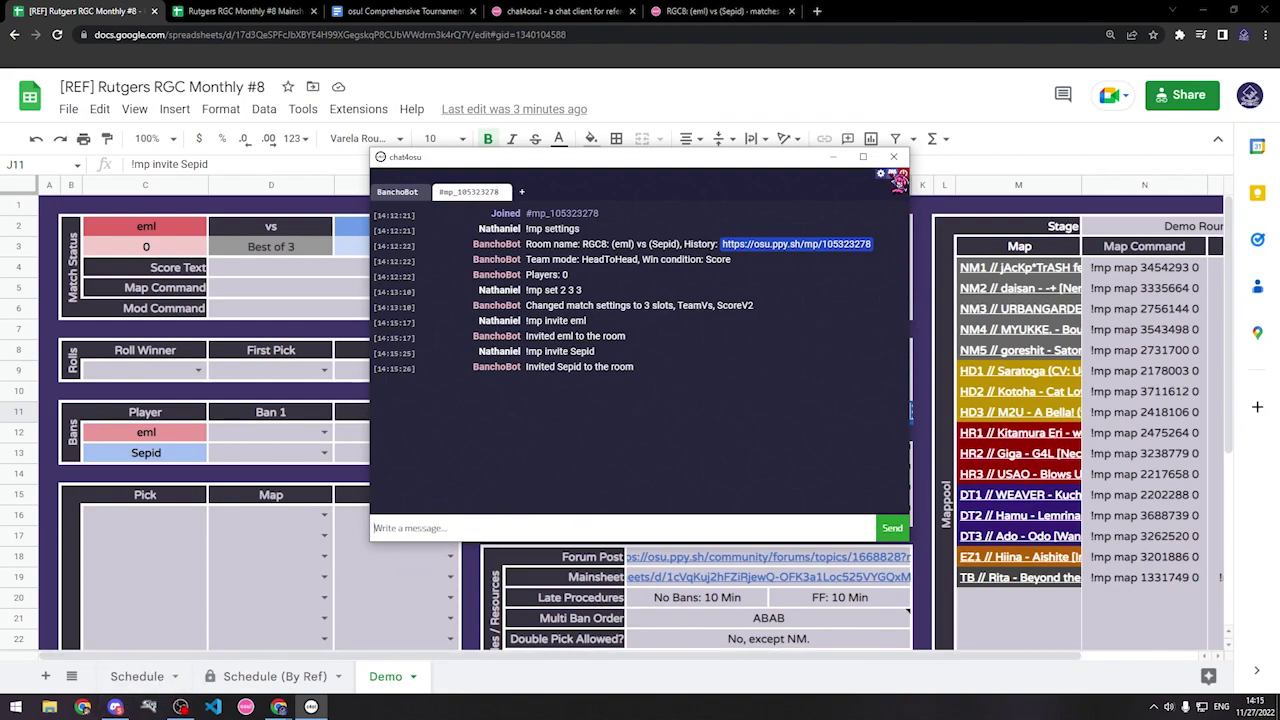
pyautogui.click(898, 176)
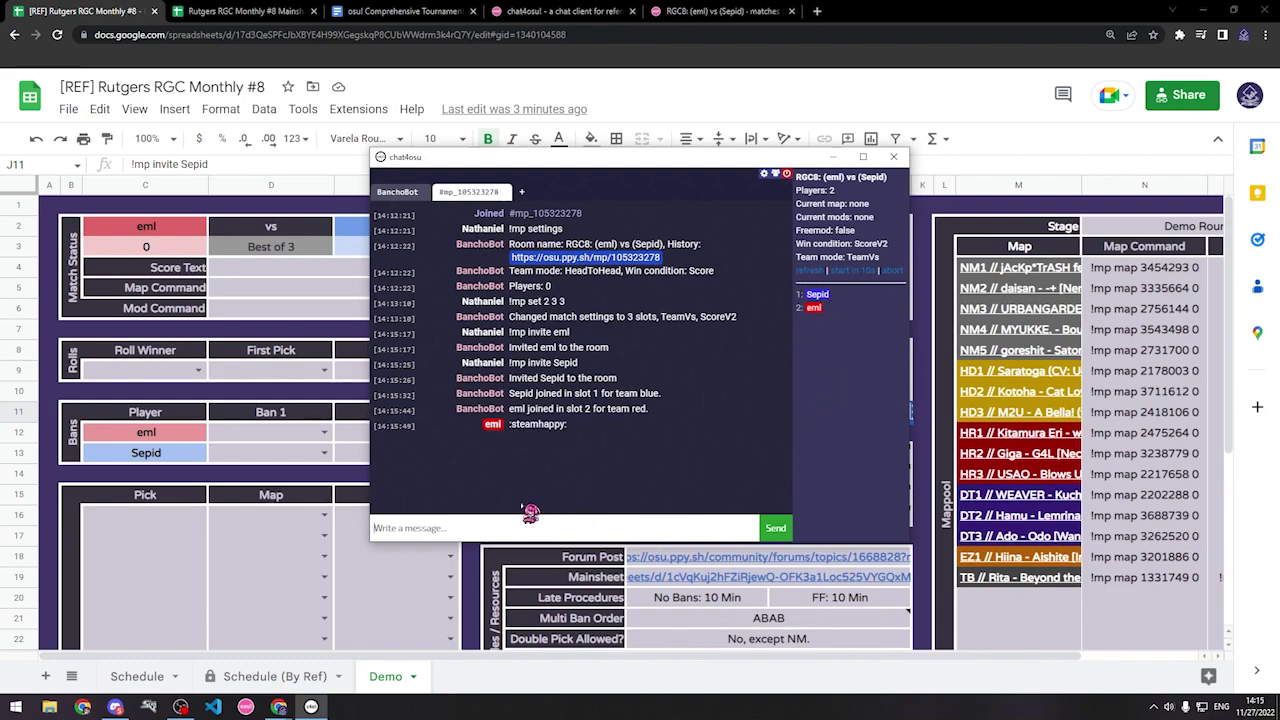
# Step: Post 'Switch slots please' and 'Alright, rolls out' in the lobby chat
pyautogui.write('Sw')
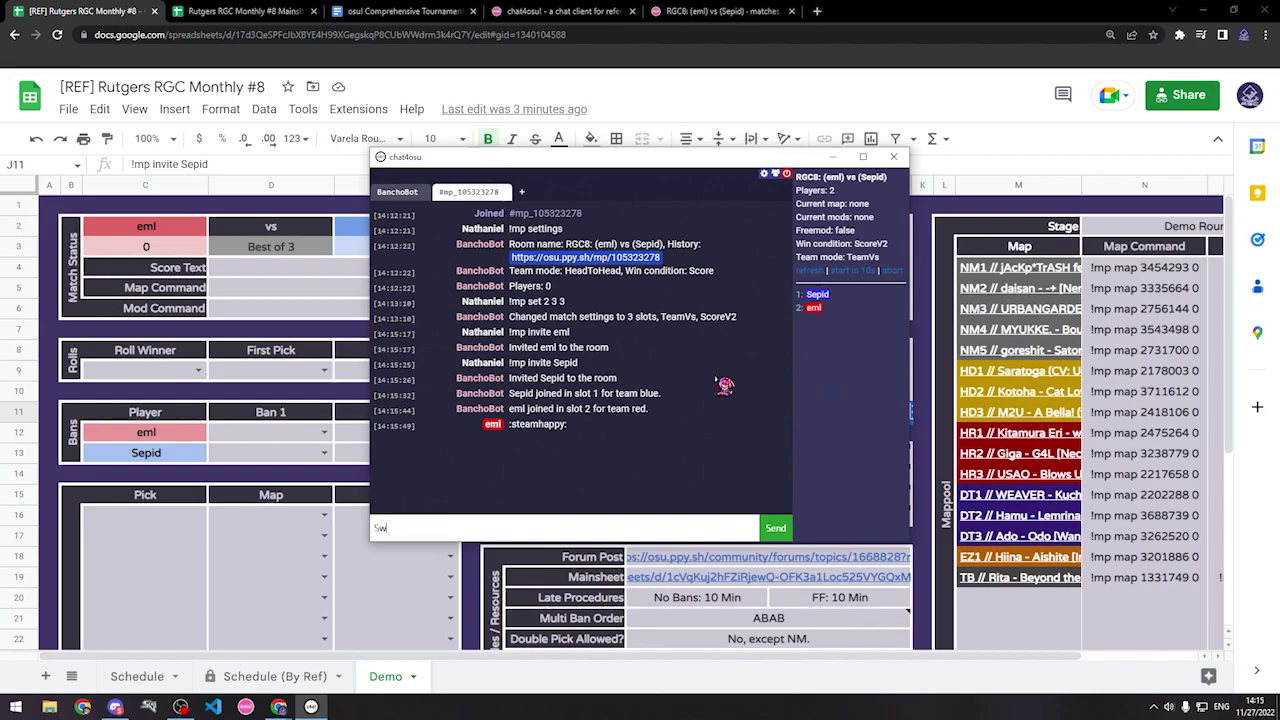
pyautogui.write('itch slots ple')
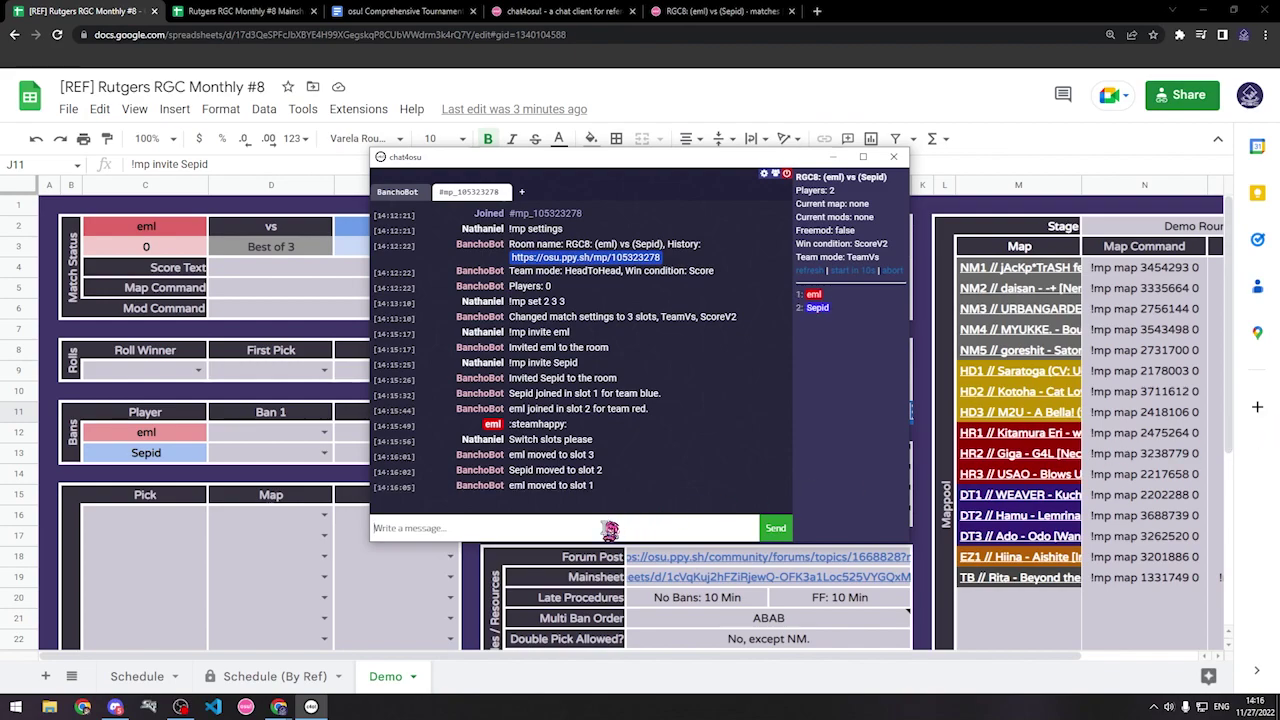
pyautogui.write('Alright, rolls out')
pyautogui.press('Return')
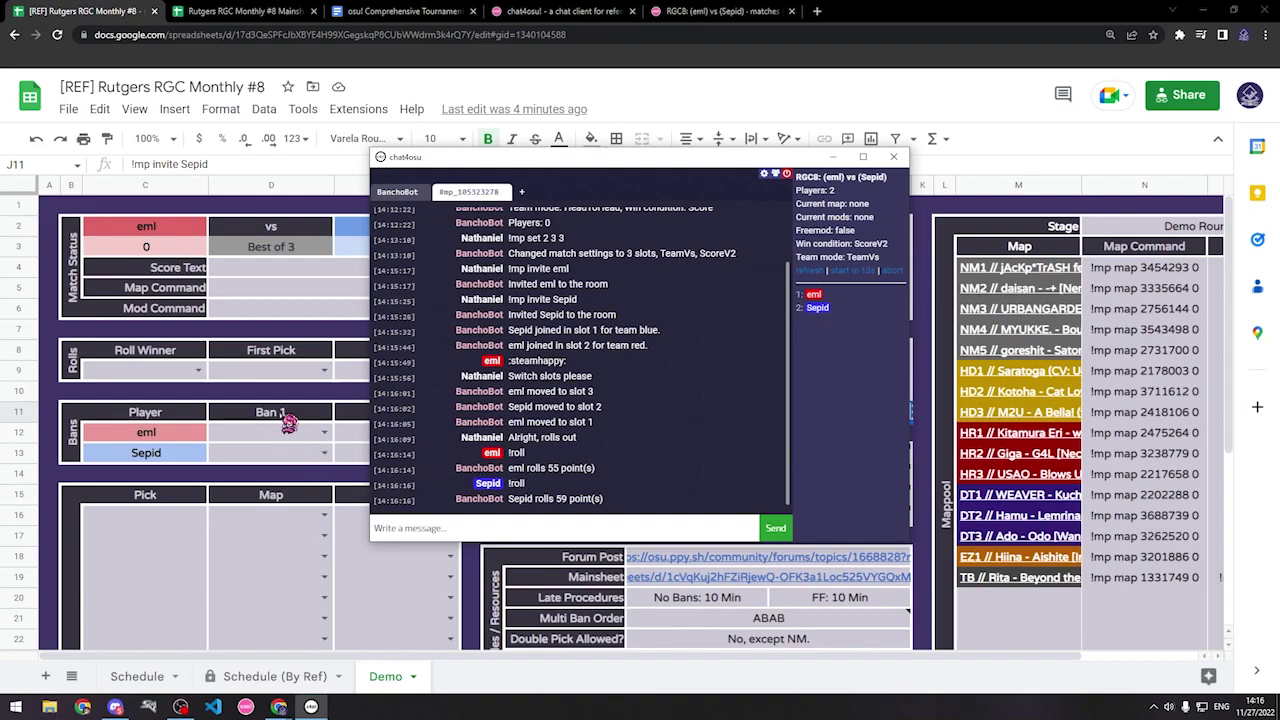
# Step: Record Sepid as Roll Winner in C9 and check the derived First Ban cell
pyautogui.click(199, 372)
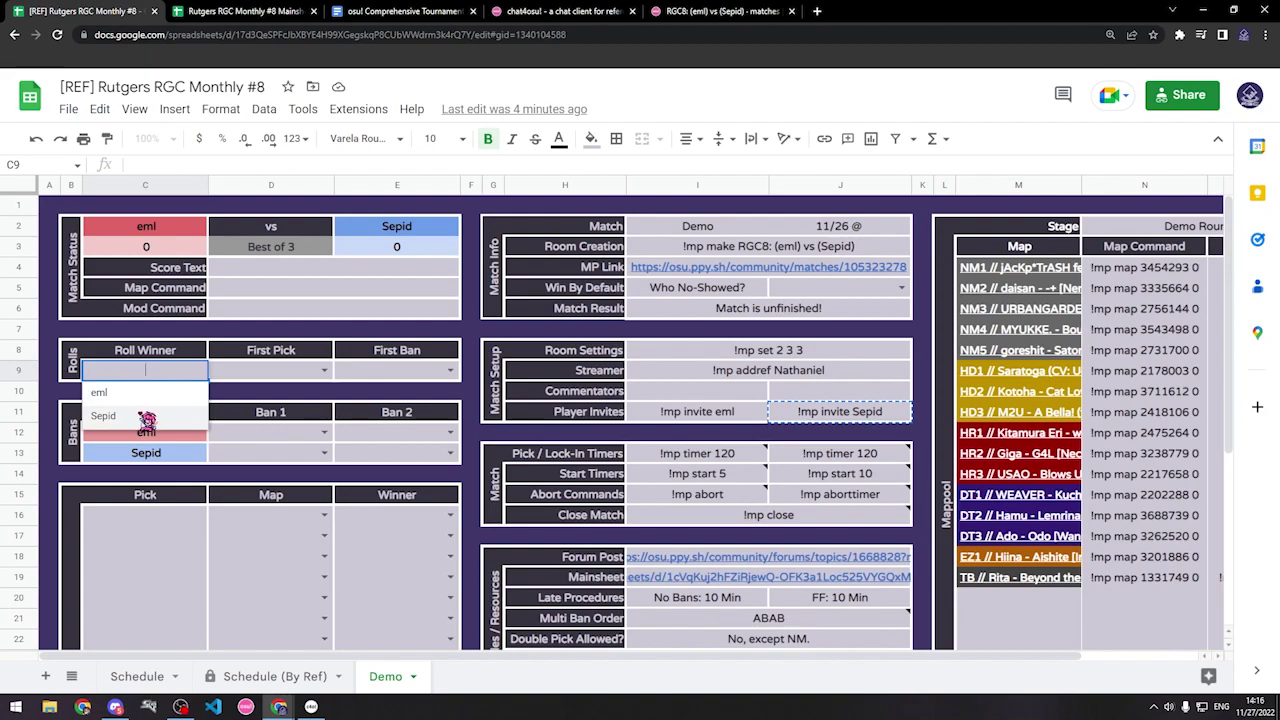
pyautogui.click(140, 417)
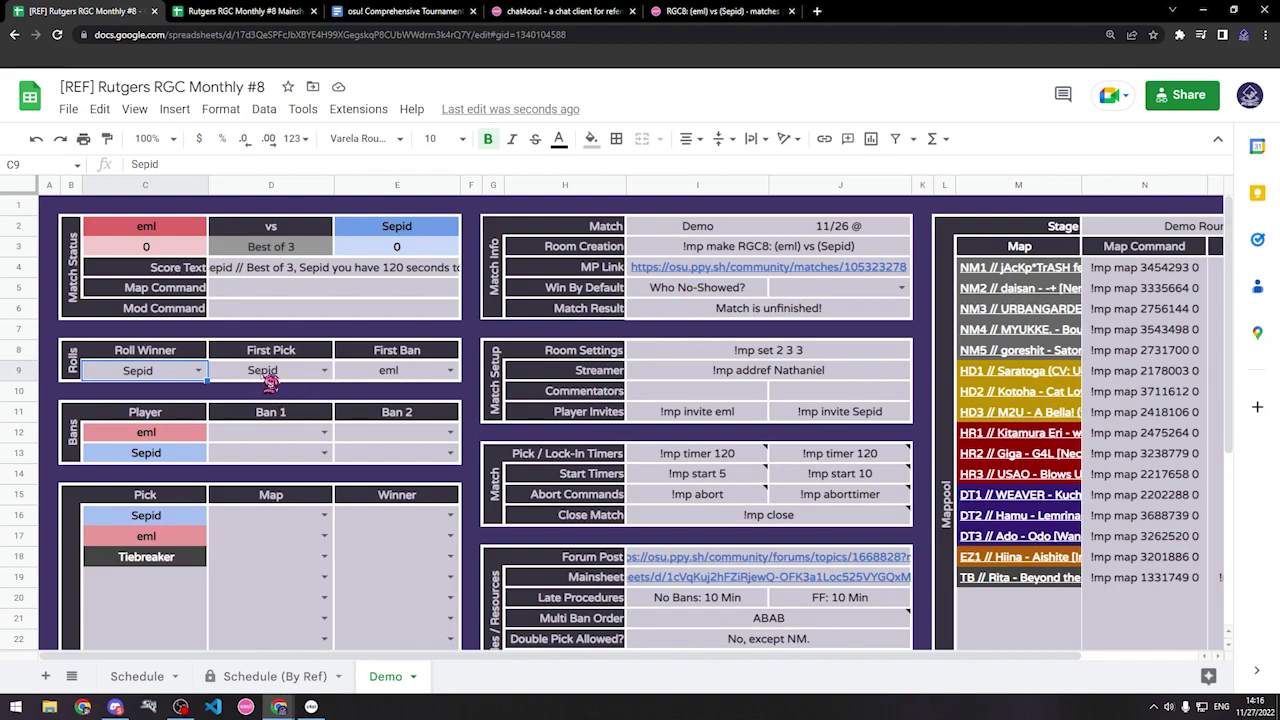
pyautogui.click(397, 379)
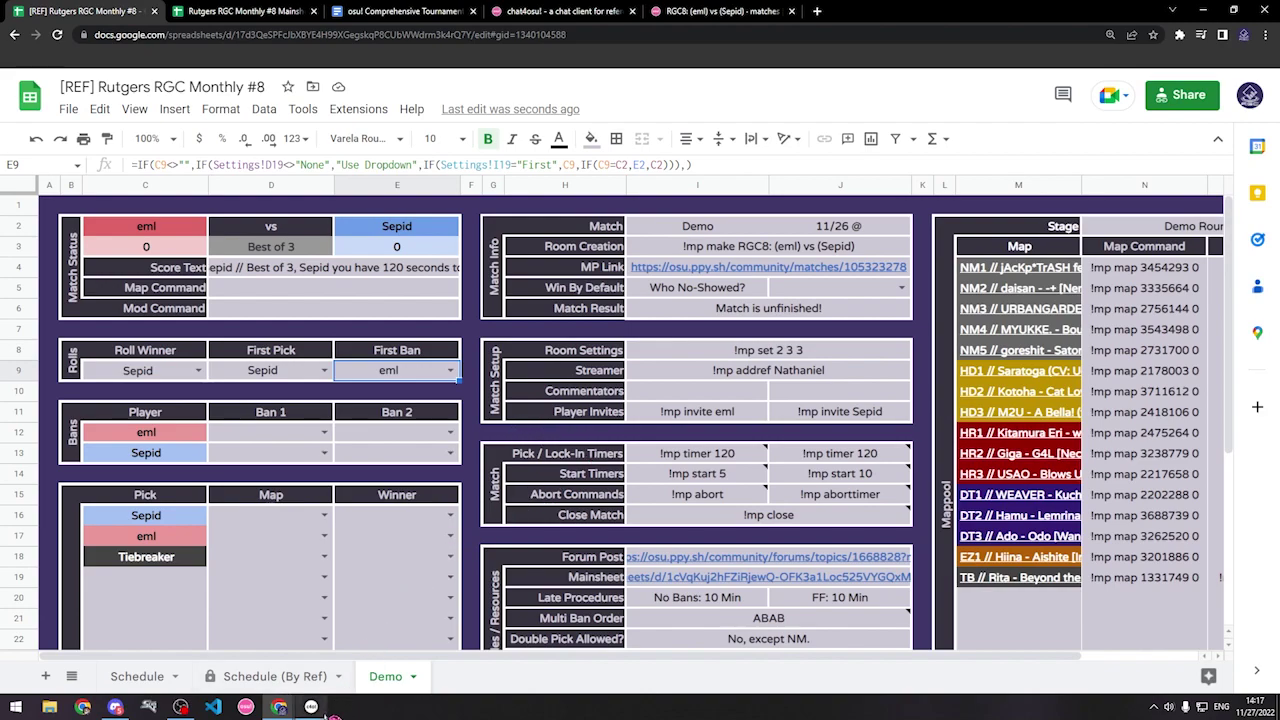
# Step: Send 'eml, first ban' to the lobby chat
pyautogui.click(313, 708)
pyautogui.write('eml')
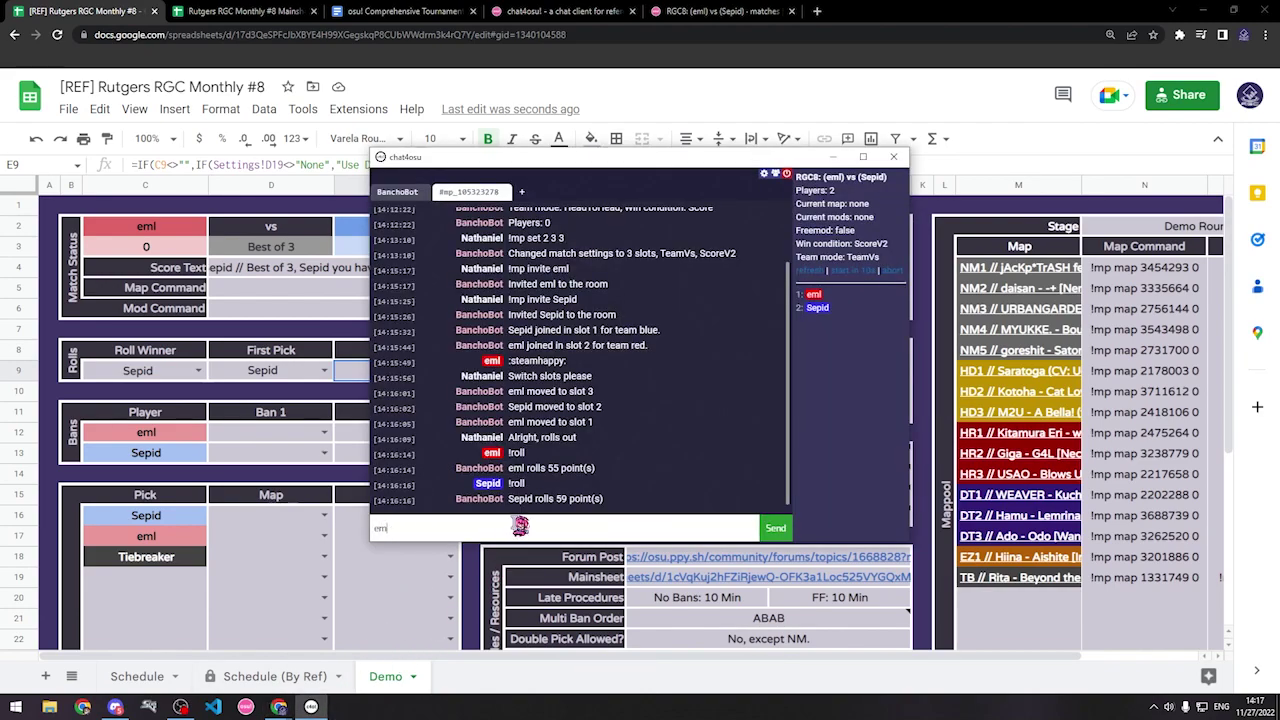
pyautogui.write(', first ban')
pyautogui.press('Return')
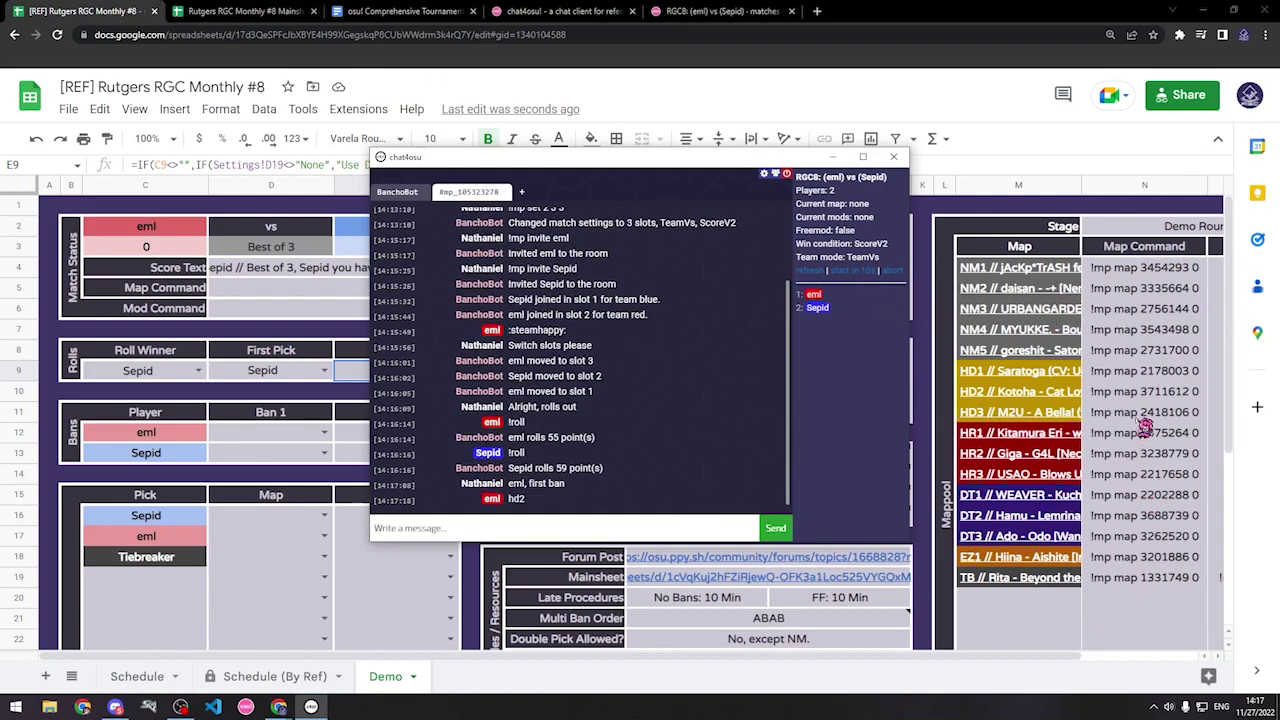
# Step: Record HD2 Kotoha - Cat Loving as eml's Ban 1
pyautogui.click(328, 438)
pyautogui.click(324, 433)
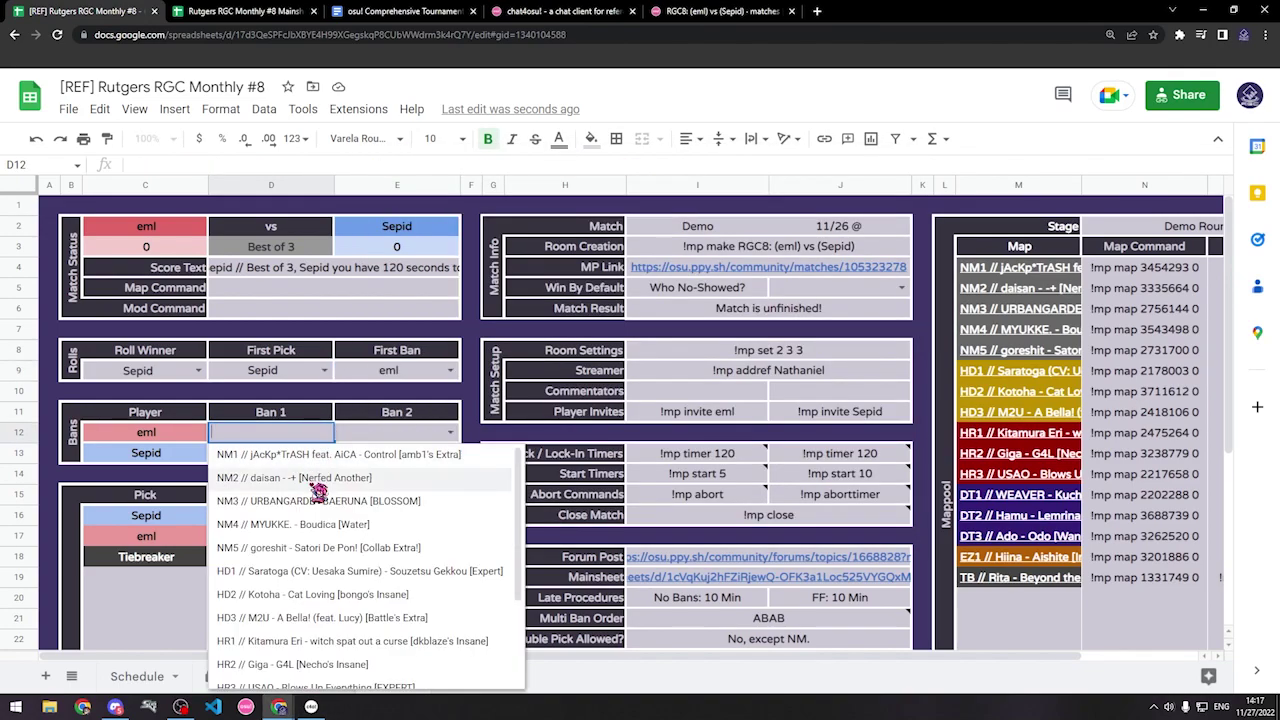
pyautogui.click(300, 567)
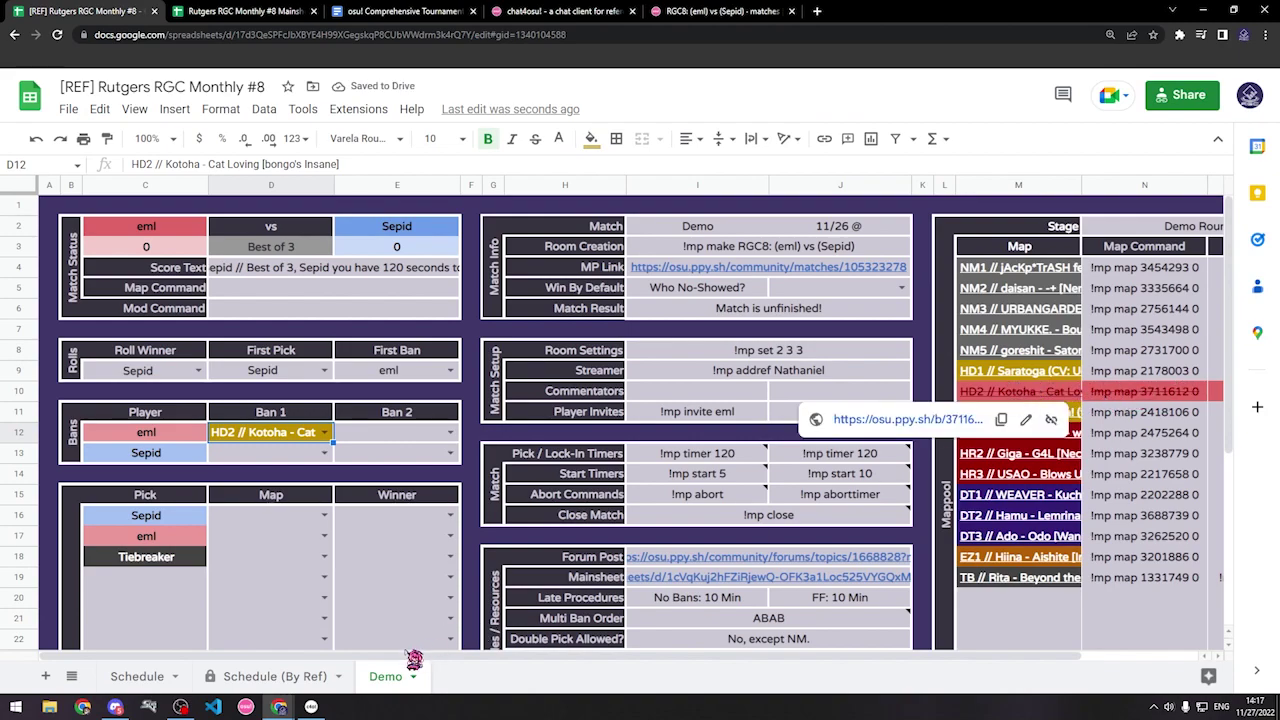
# Step: Send '!epid 1st ban' in the lobby chat to prompt Sepid's ban
pyautogui.click(311, 707)
pyautogui.click(550, 530)
pyautogui.write('!')
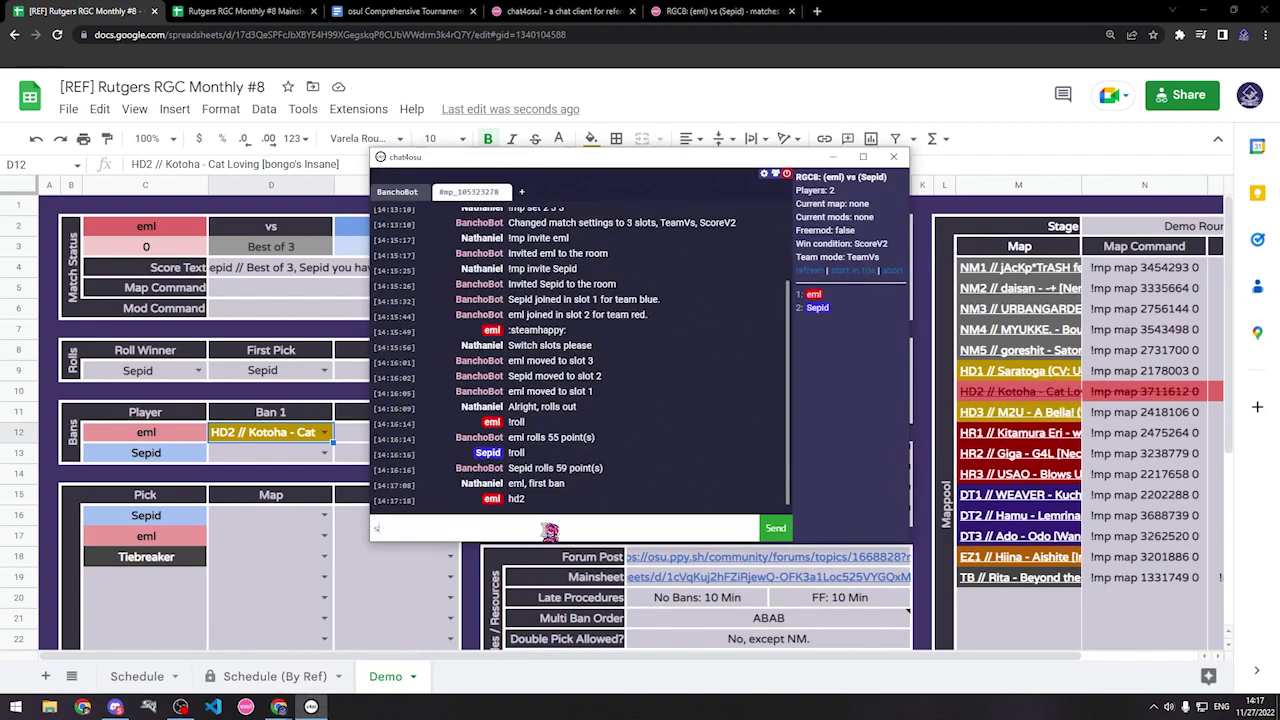
pyautogui.write('epid 1st ban')
pyautogui.press('Return')
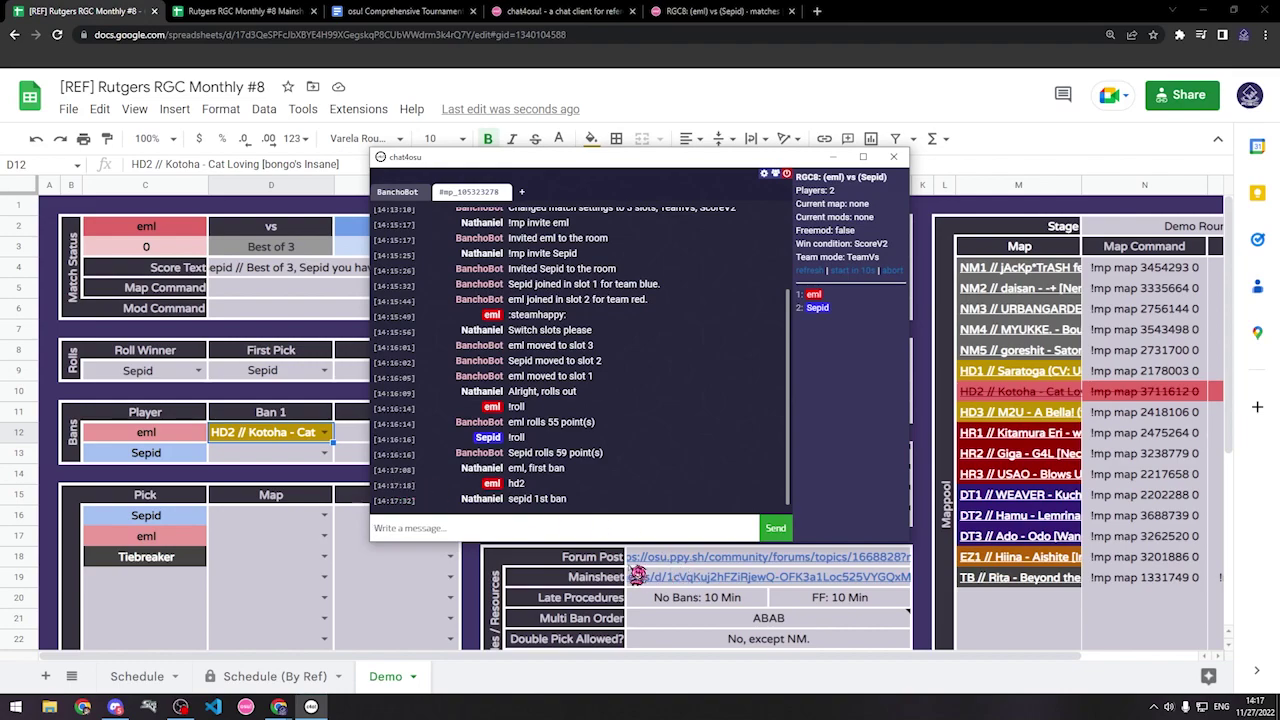
# Step: Check the ban order and record HR2 Giga - G4L as Sepid's Ban 1
pyautogui.click(700, 631)
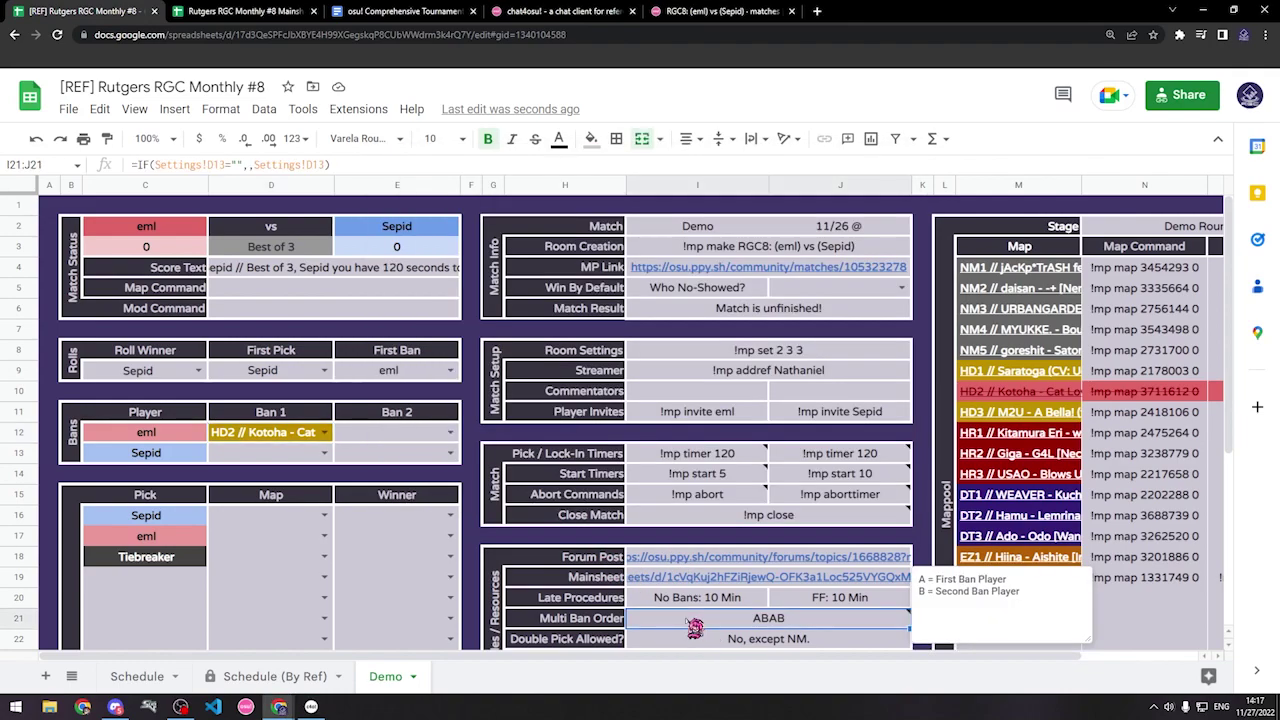
pyautogui.scroll(-2, 700, 625)
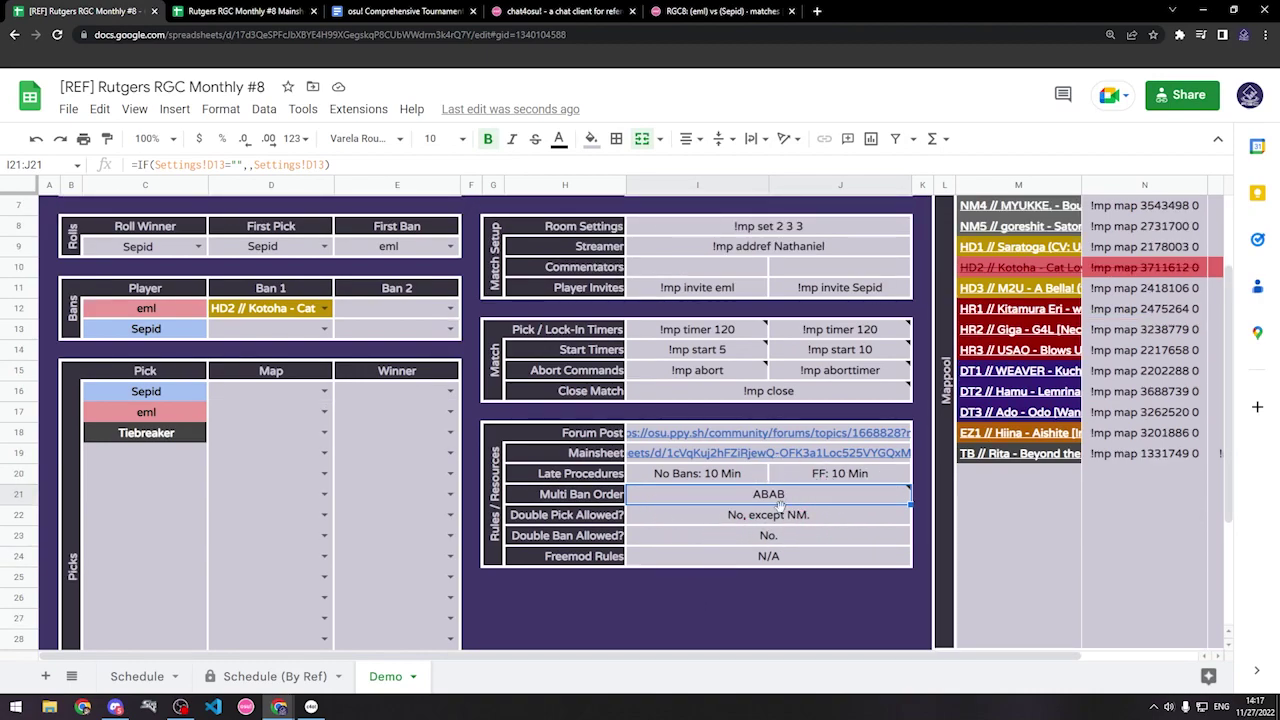
pyautogui.moveTo(750, 500)
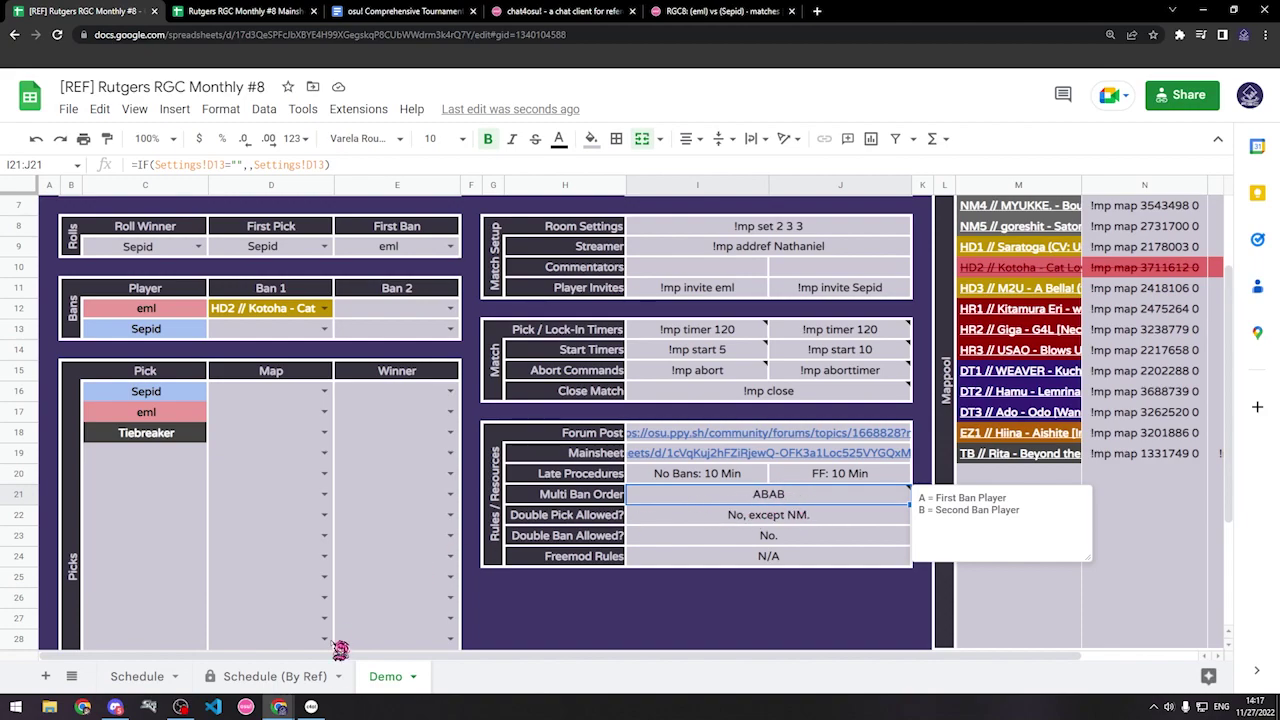
pyautogui.click(311, 706)
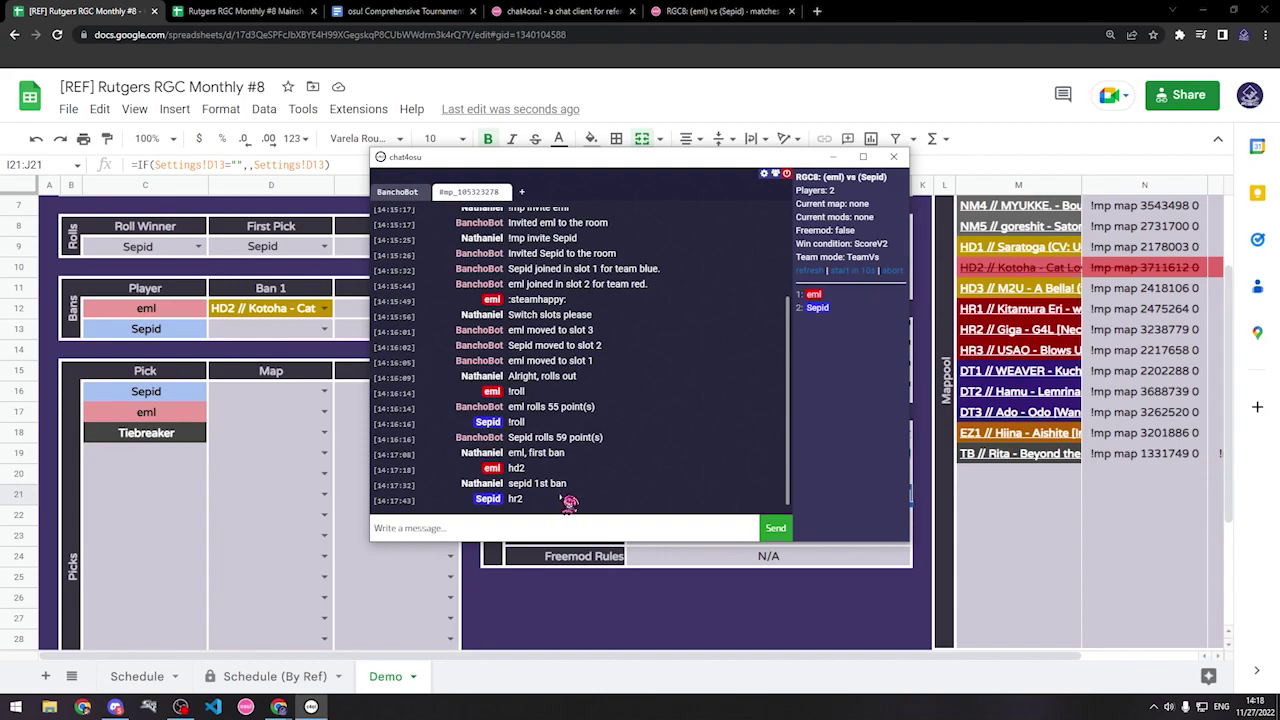
pyautogui.hotkey('alt', 'Tab')
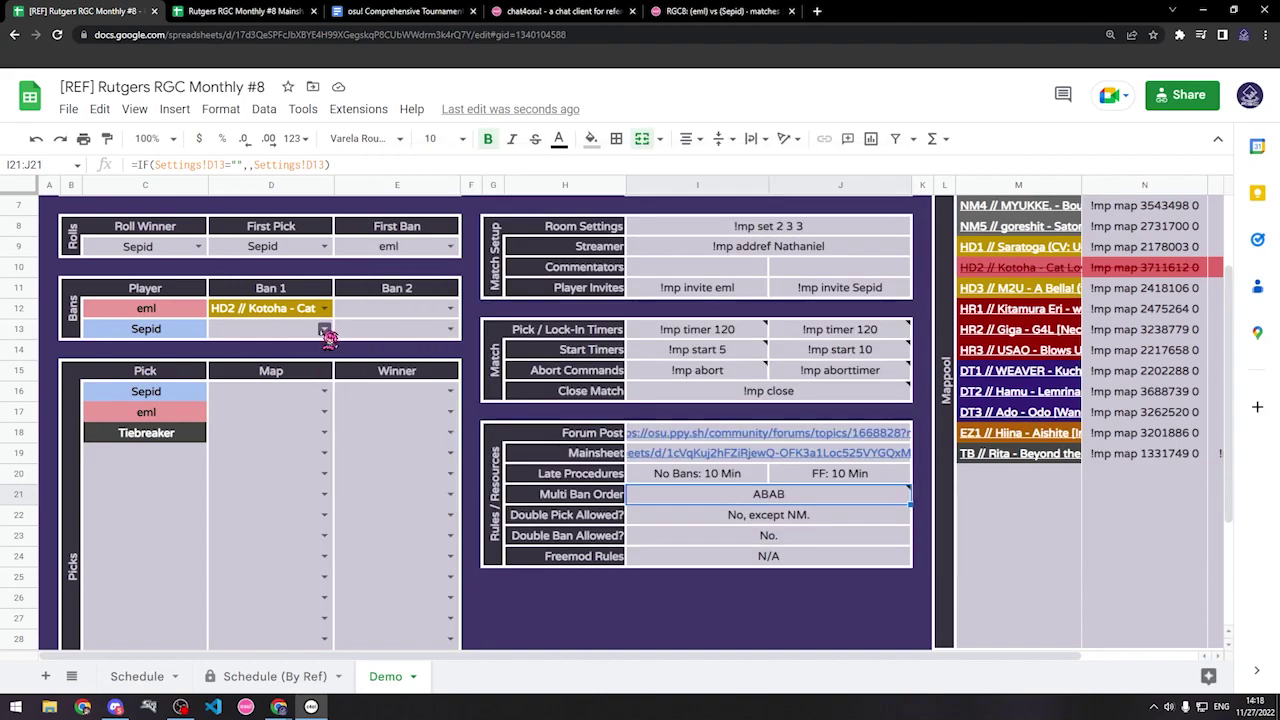
pyautogui.click(325, 331)
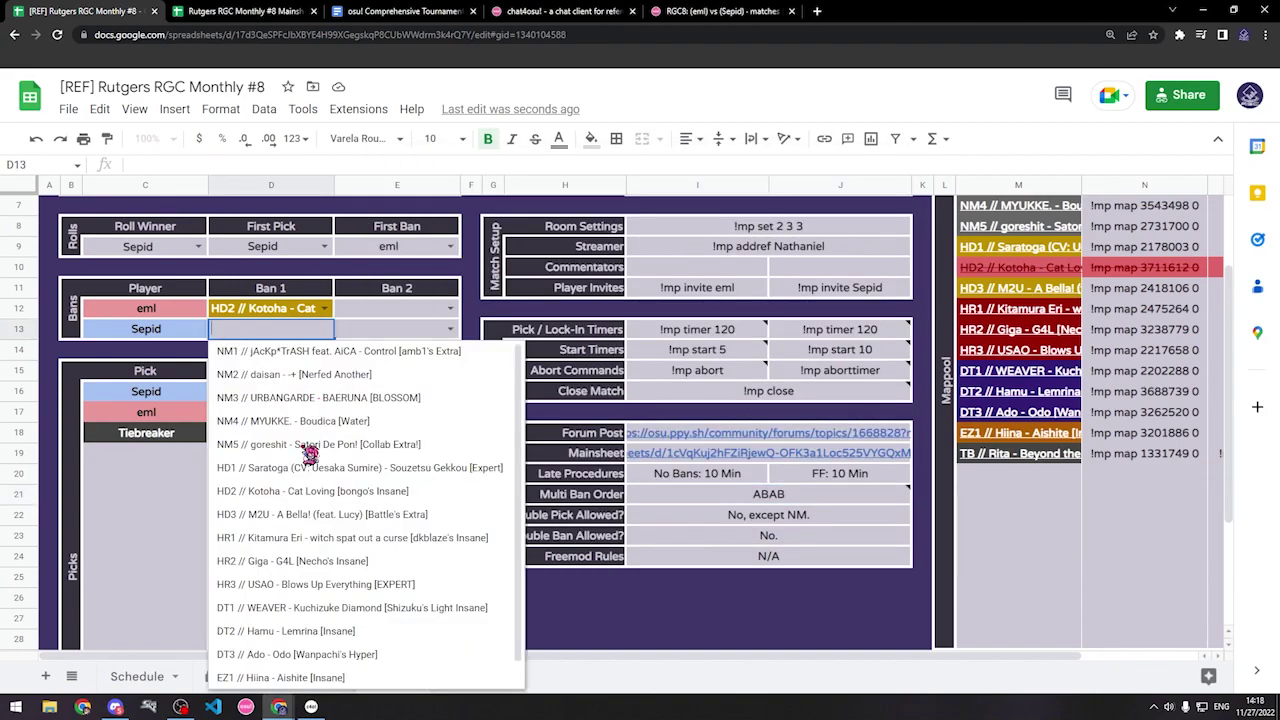
pyautogui.click(278, 563)
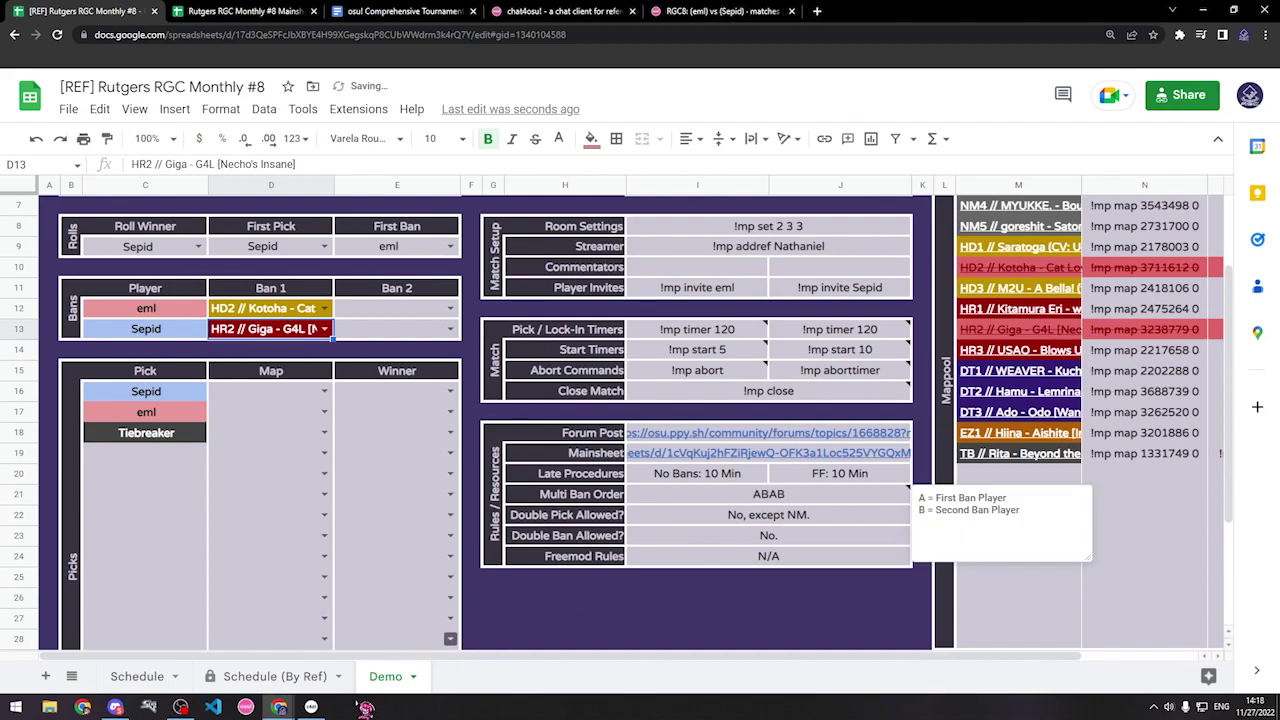
# Step: Send 'eml 2nd ban' to the lobby chat
pyautogui.click(311, 707)
pyautogui.write('eml')
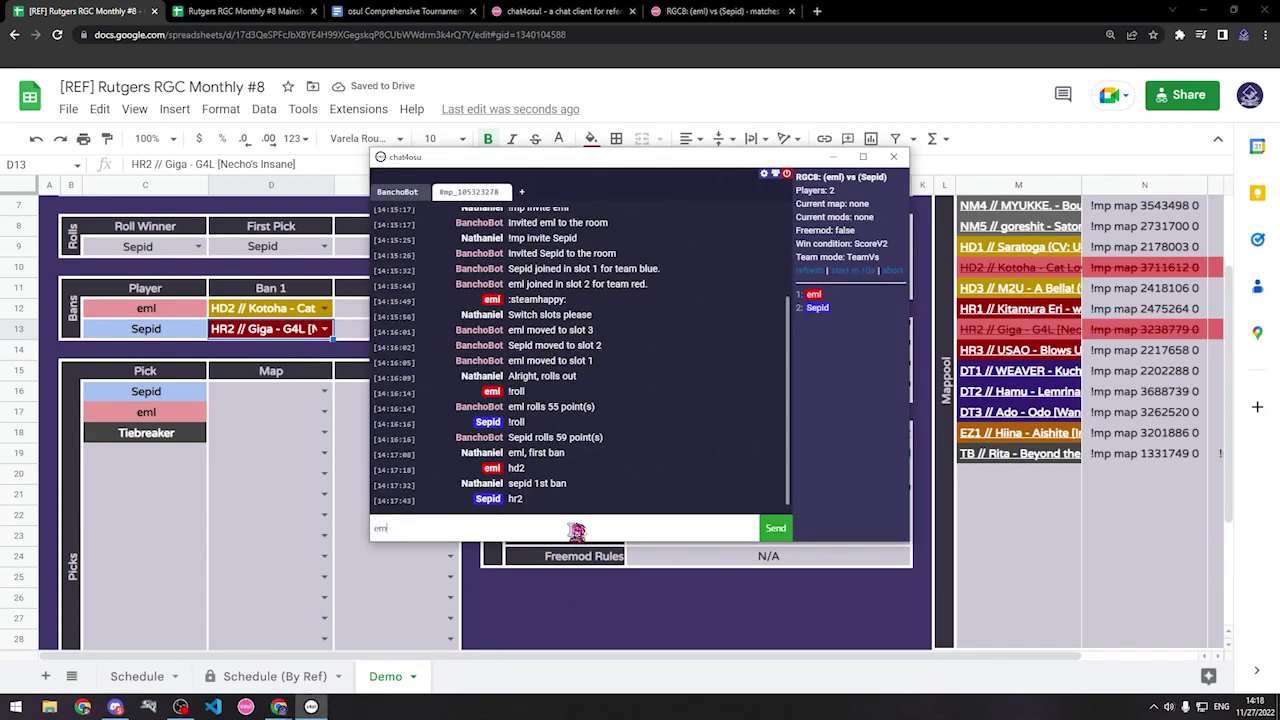
pyautogui.write(' 2nd ban')
pyautogui.press('Return')
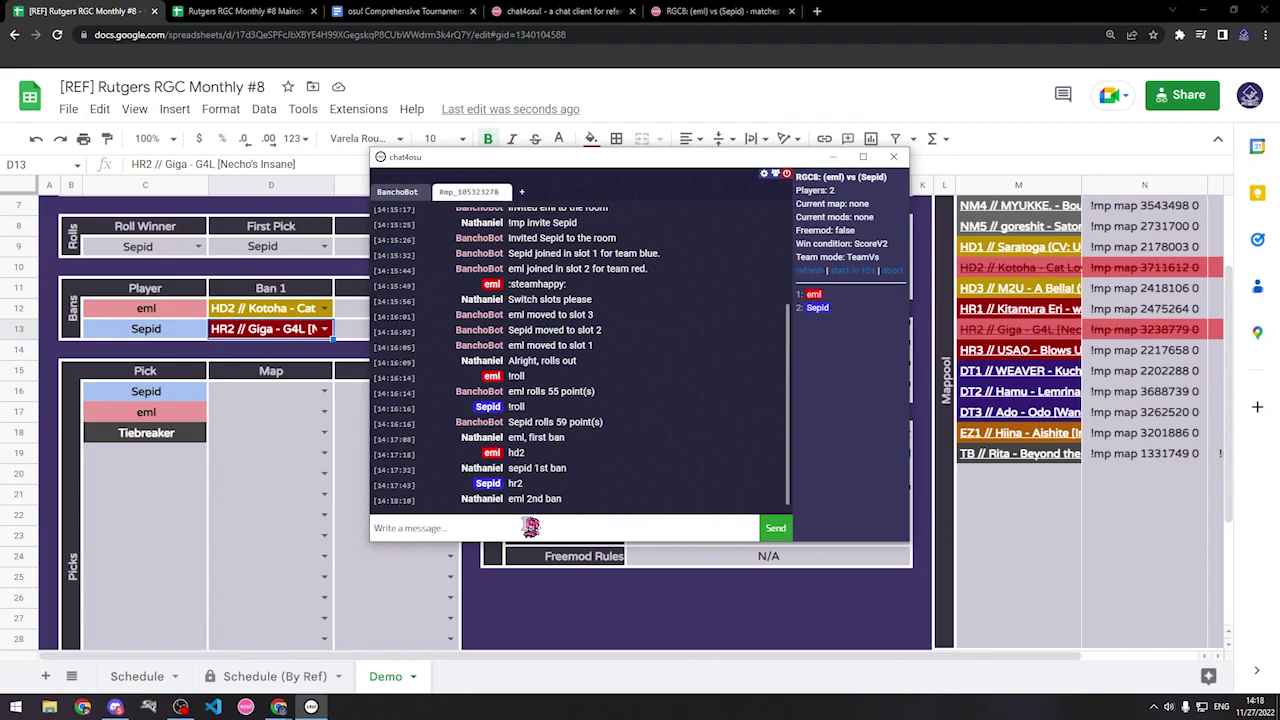
pyautogui.click(522, 527)
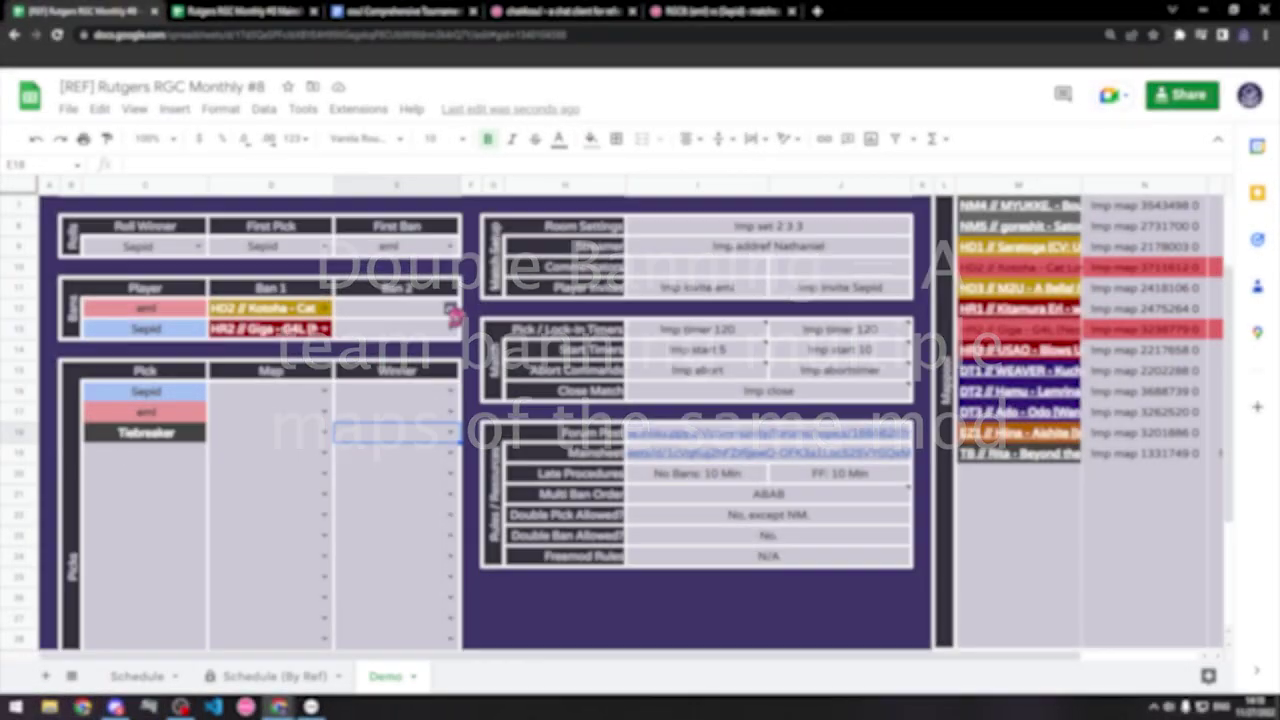
# Step: Warn the lobby with 'no bo' that double bans aren't allowed
pyautogui.click(400, 309)
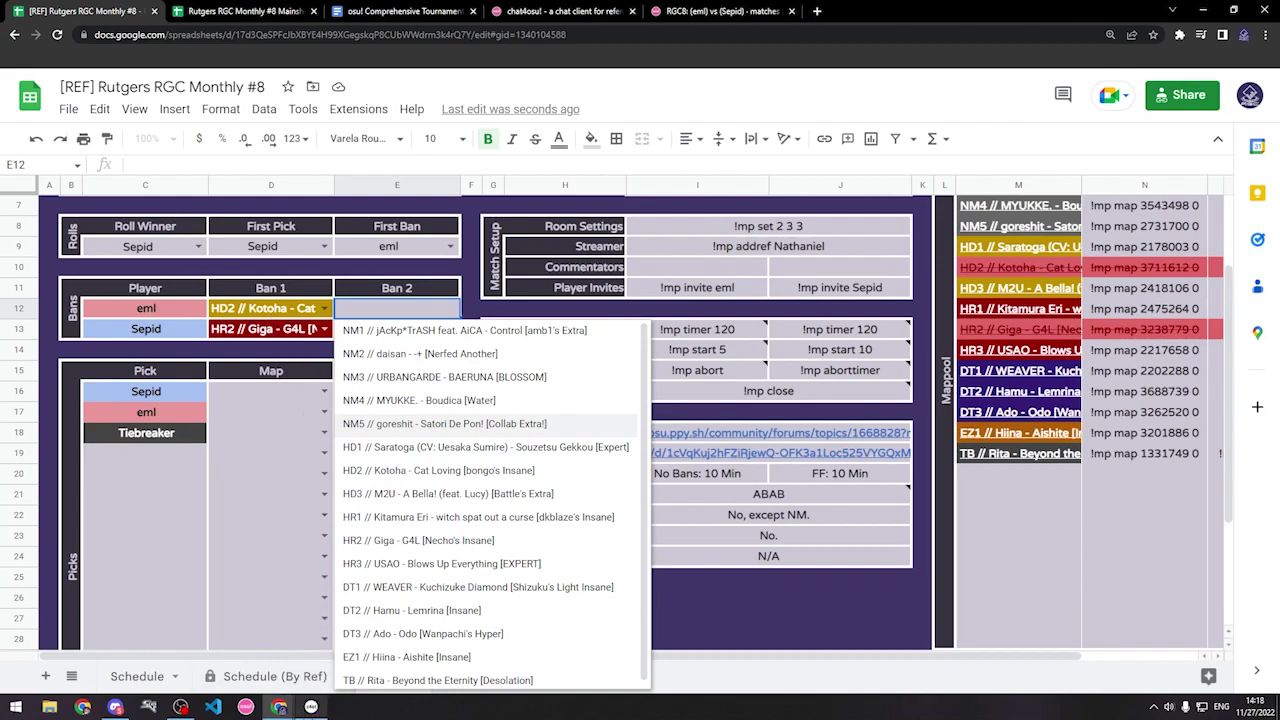
pyautogui.click(314, 708)
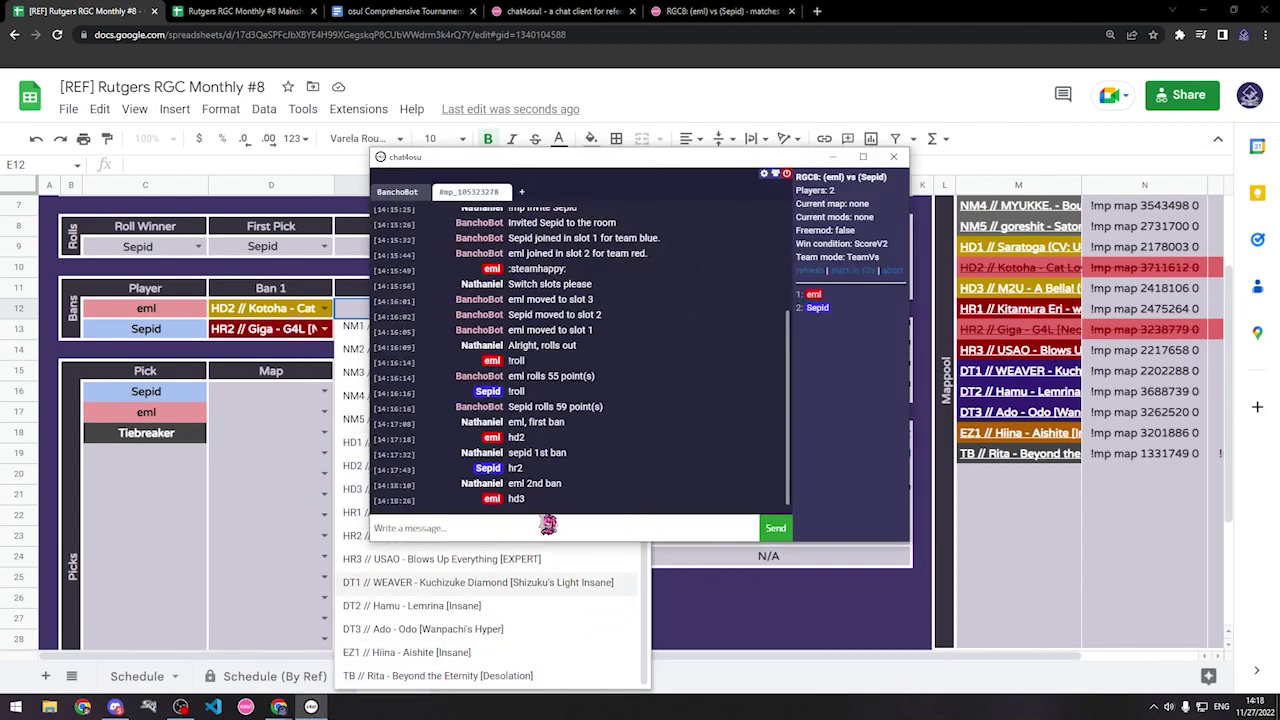
pyautogui.write('do')
pyautogui.press('BackSpace')
pyautogui.press('BackSpace')
pyautogui.write('no bo')
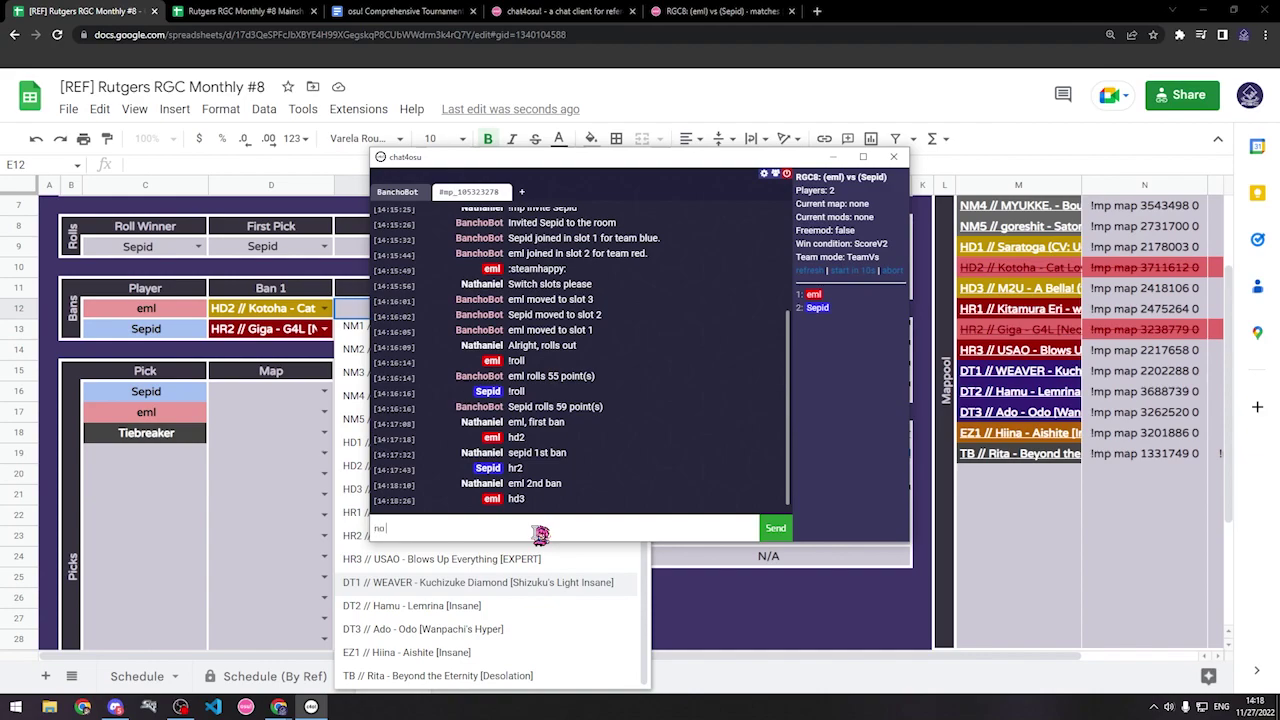
pyautogui.press('Return')
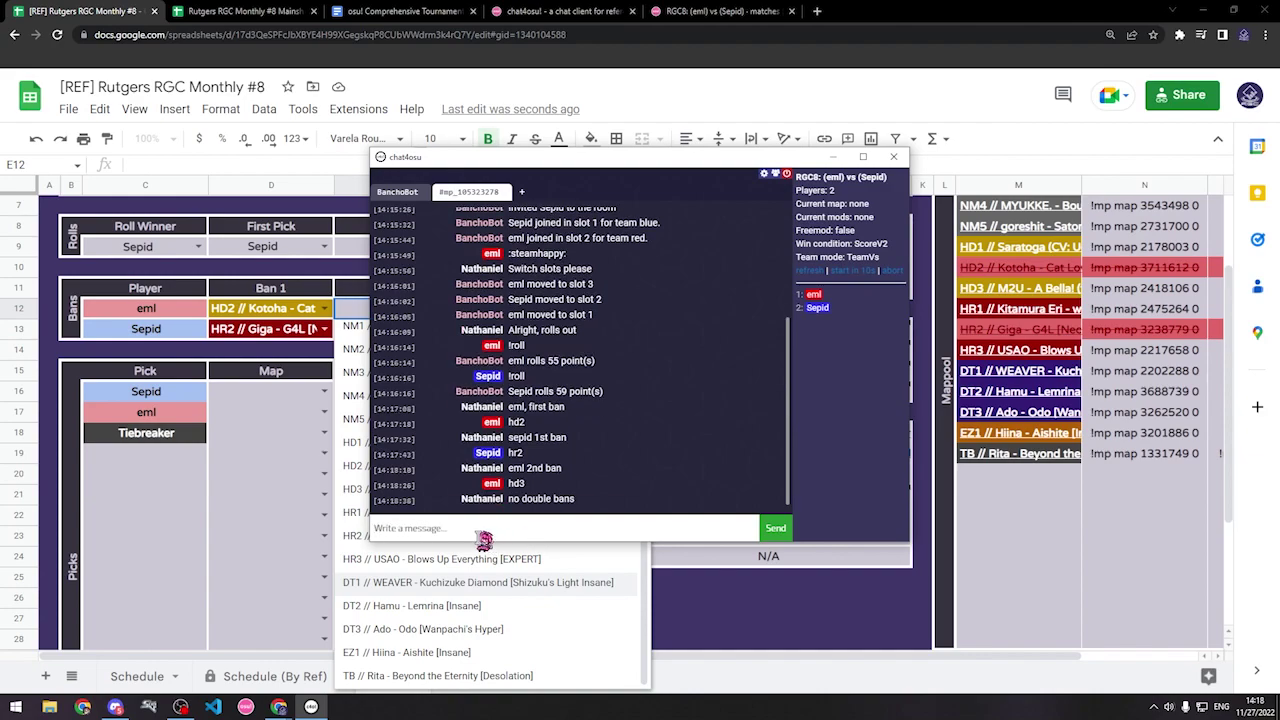
pyautogui.click(311, 707)
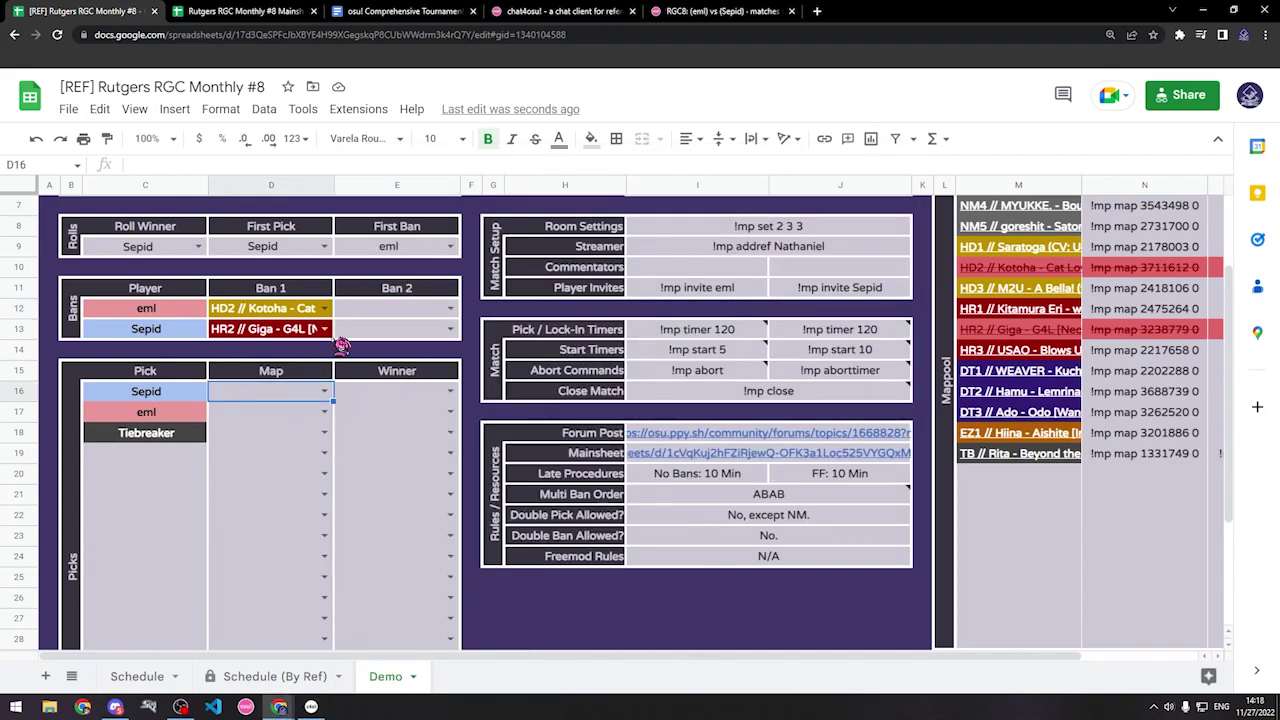
pyautogui.click(311, 707)
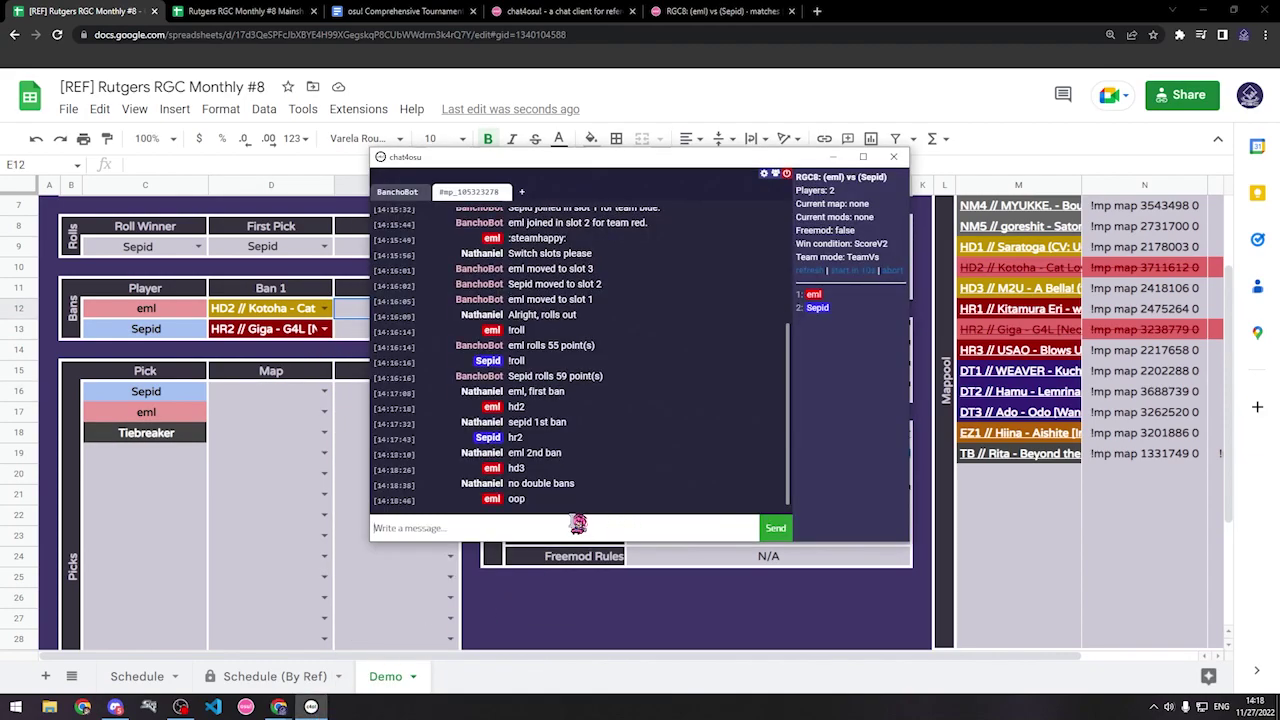
pyautogui.click(538, 520)
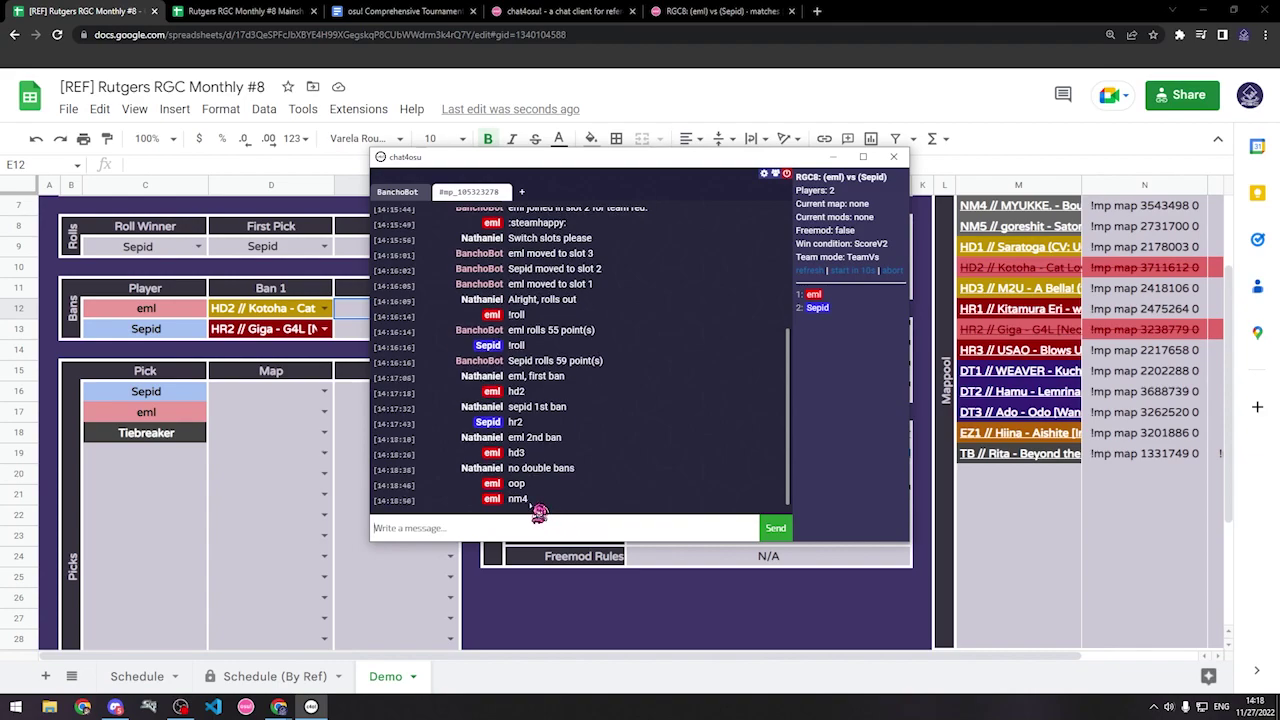
# Step: Set eml's Ban 2 to NM4 MYUKKE. - Boudica [Water]
pyautogui.click(354, 308)
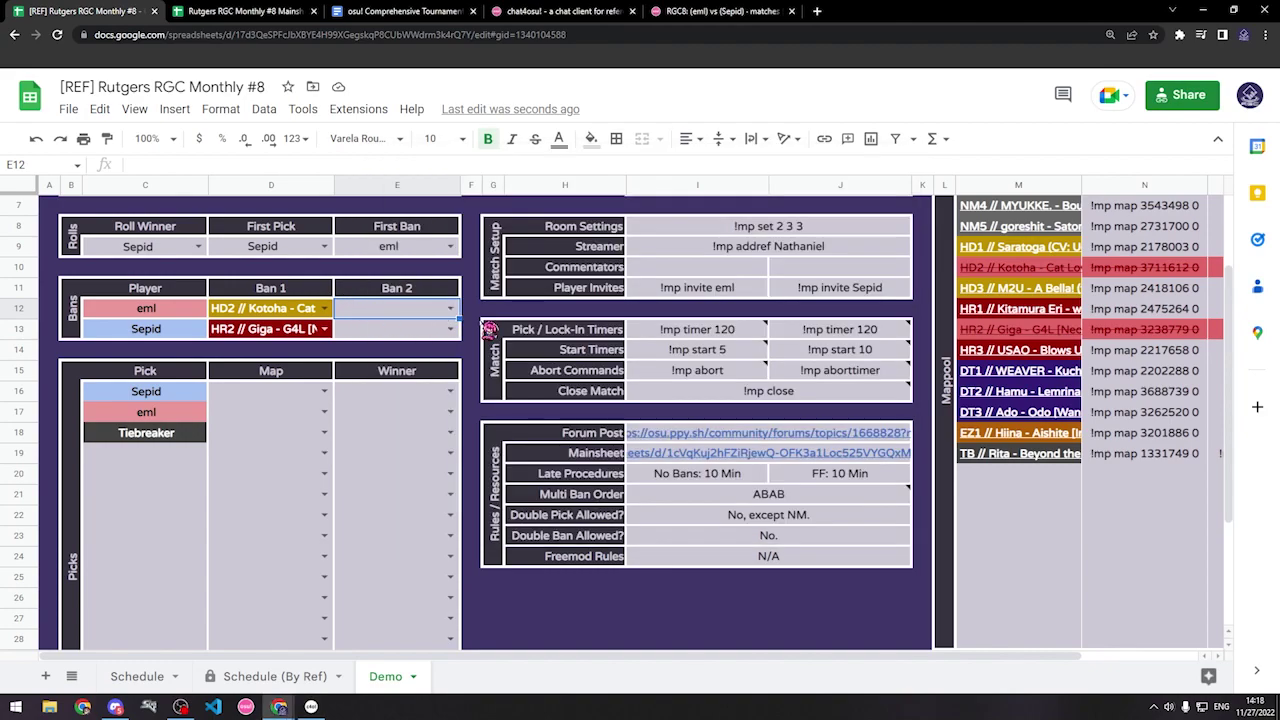
pyautogui.click(450, 308)
pyautogui.click(410, 403)
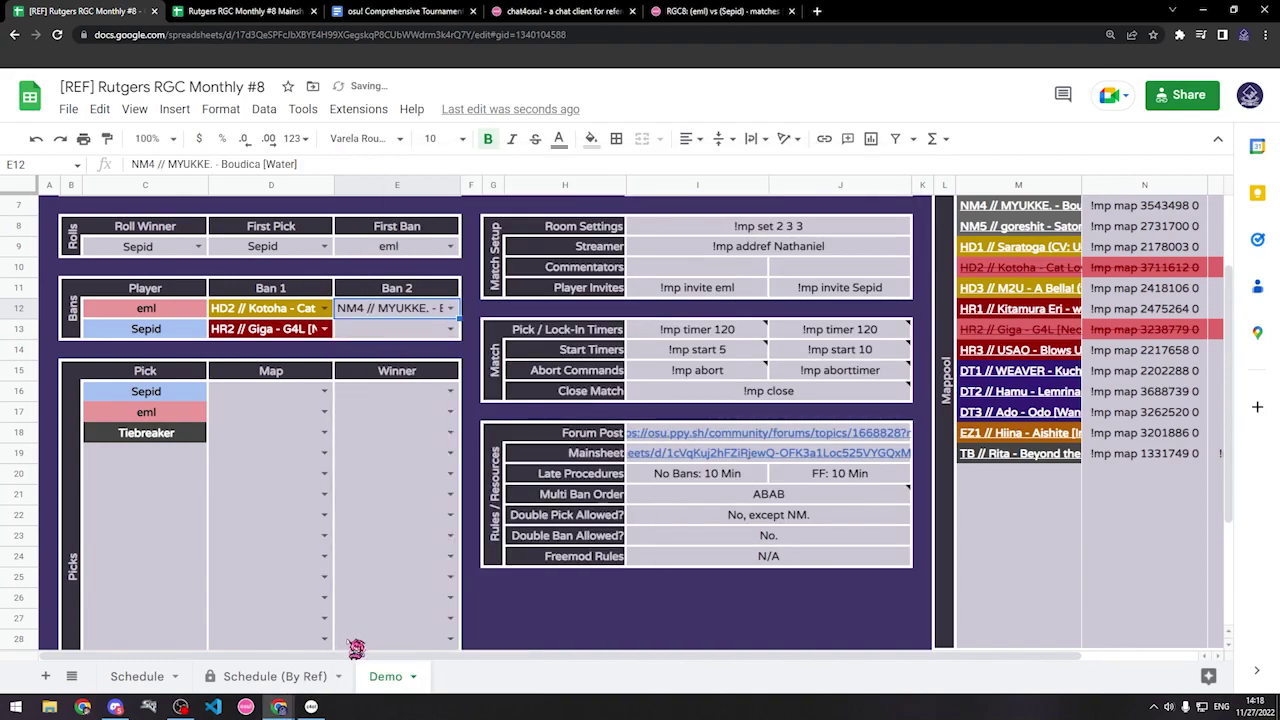
# Step: Send 'sepid 2nd ban' to the lobby chat
pyautogui.click(311, 707)
pyautogui.write('sep')
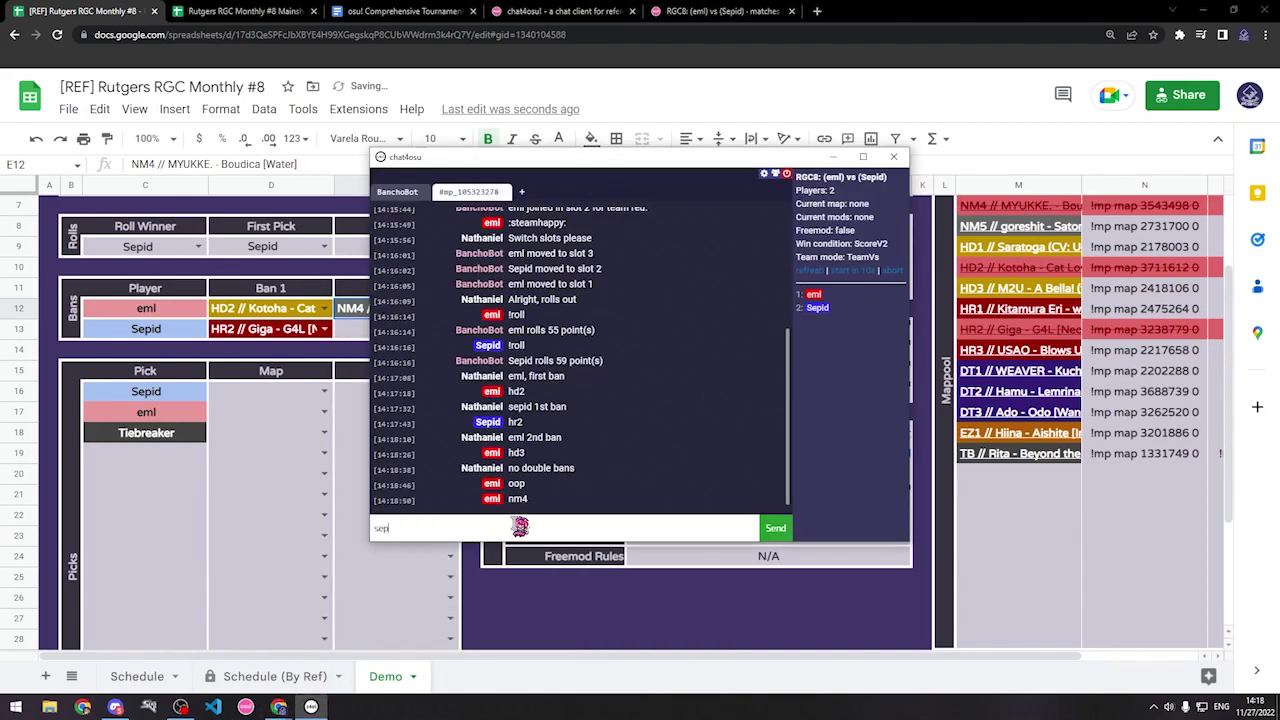
pyautogui.write('id 2nd ban')
pyautogui.press('Return')
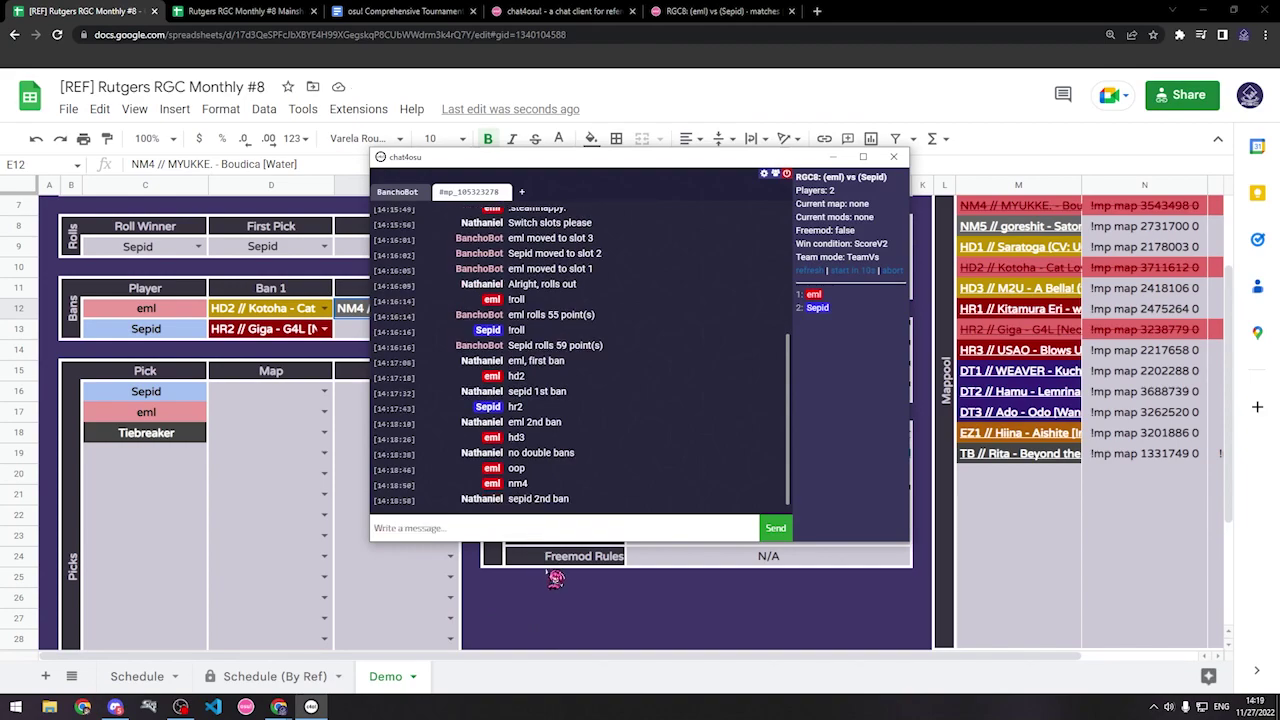
# Step: Set Sepid's Ban 2 to DT1 WEAVER - Kuchizuke Diamond
pyautogui.click(414, 609)
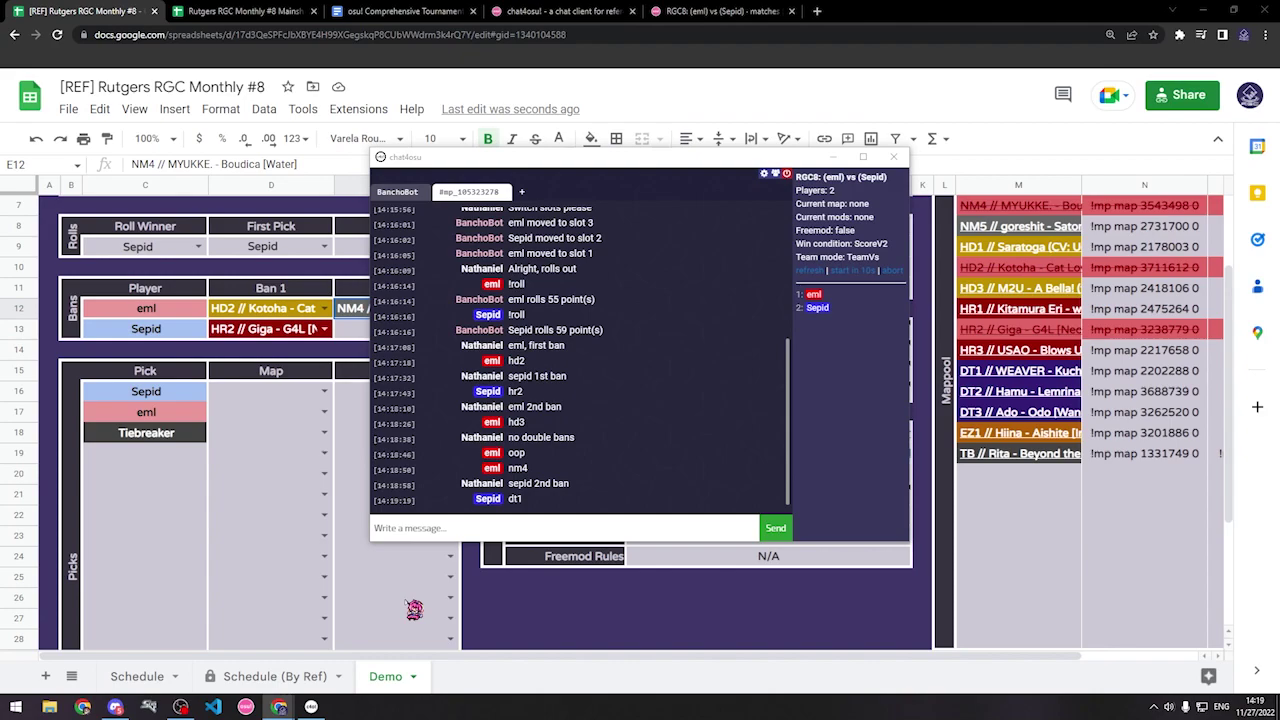
pyautogui.click(451, 329)
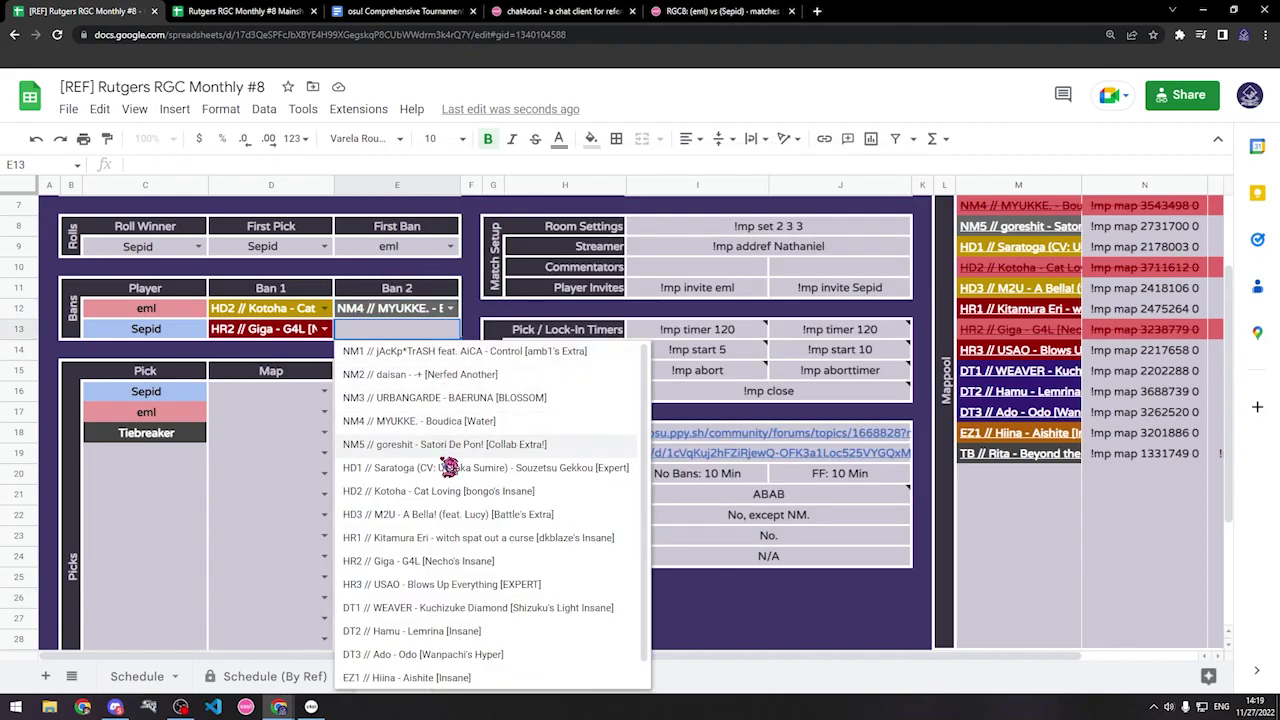
pyautogui.click(414, 609)
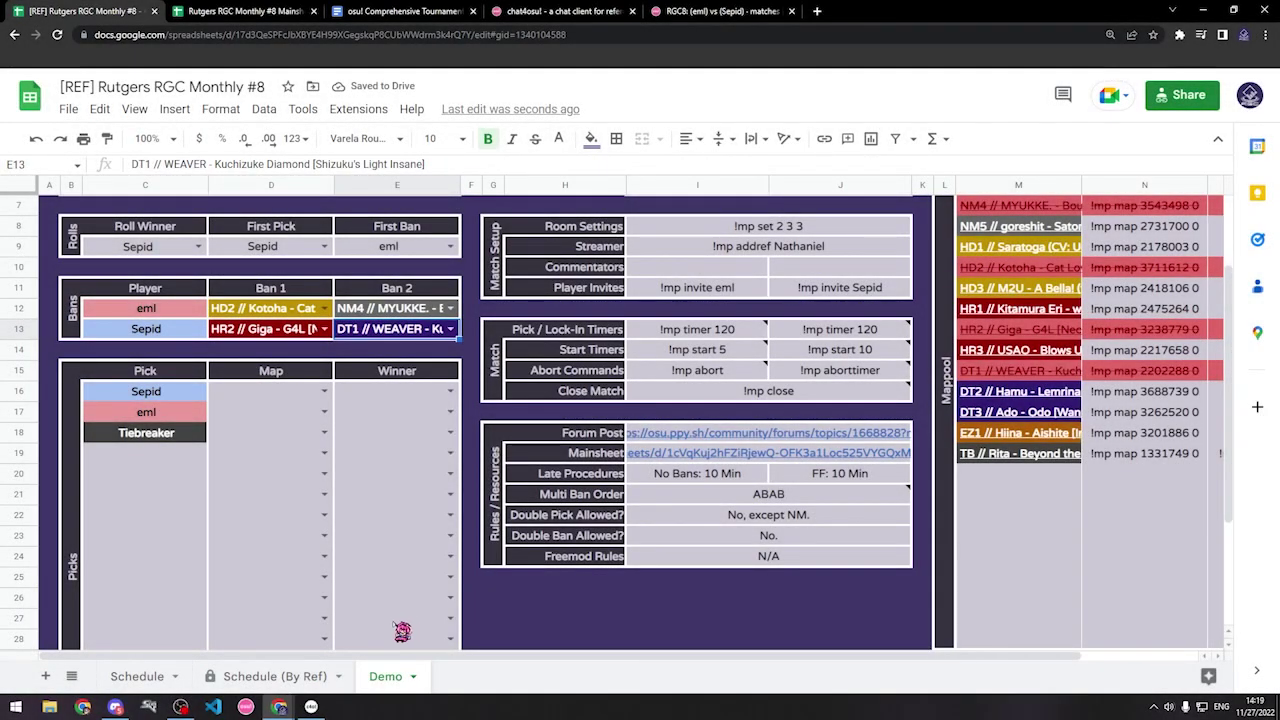
pyautogui.moveTo(330, 710)
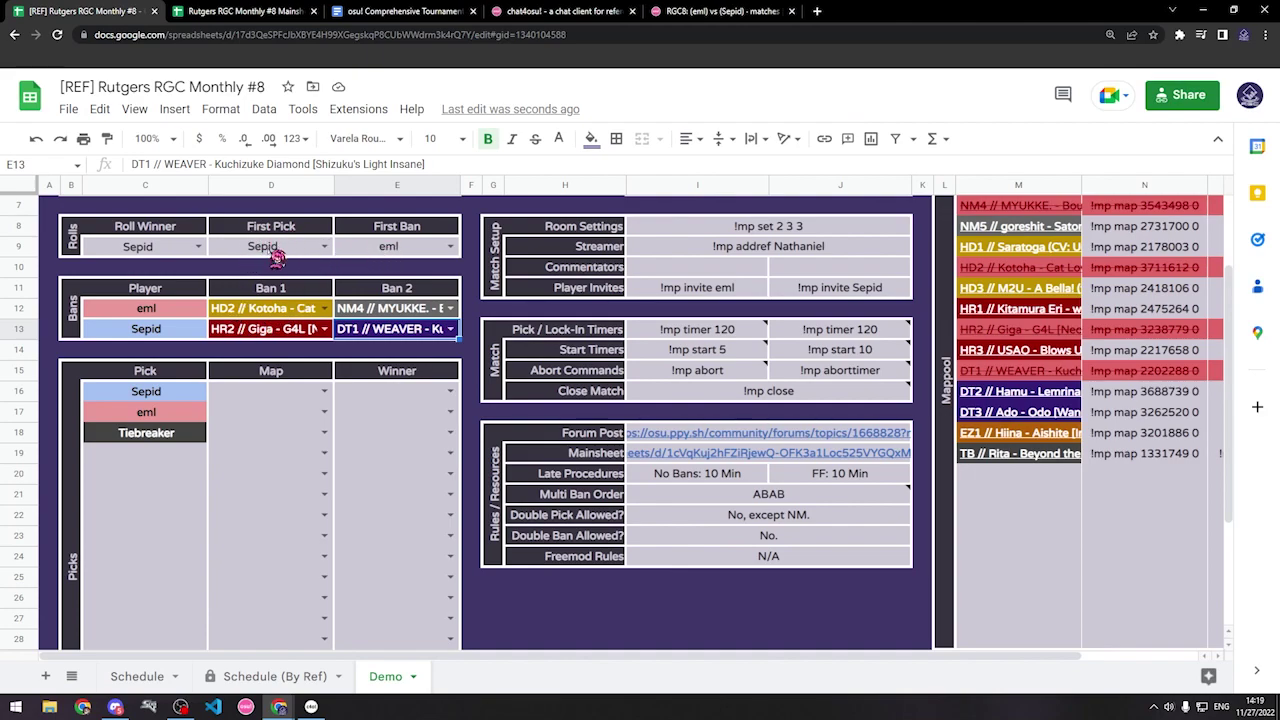
# Step: Send '!mp timer 120', then paste and send the Score Text (0–0, best of 3, Sepid picks)
pyautogui.click(698, 335)
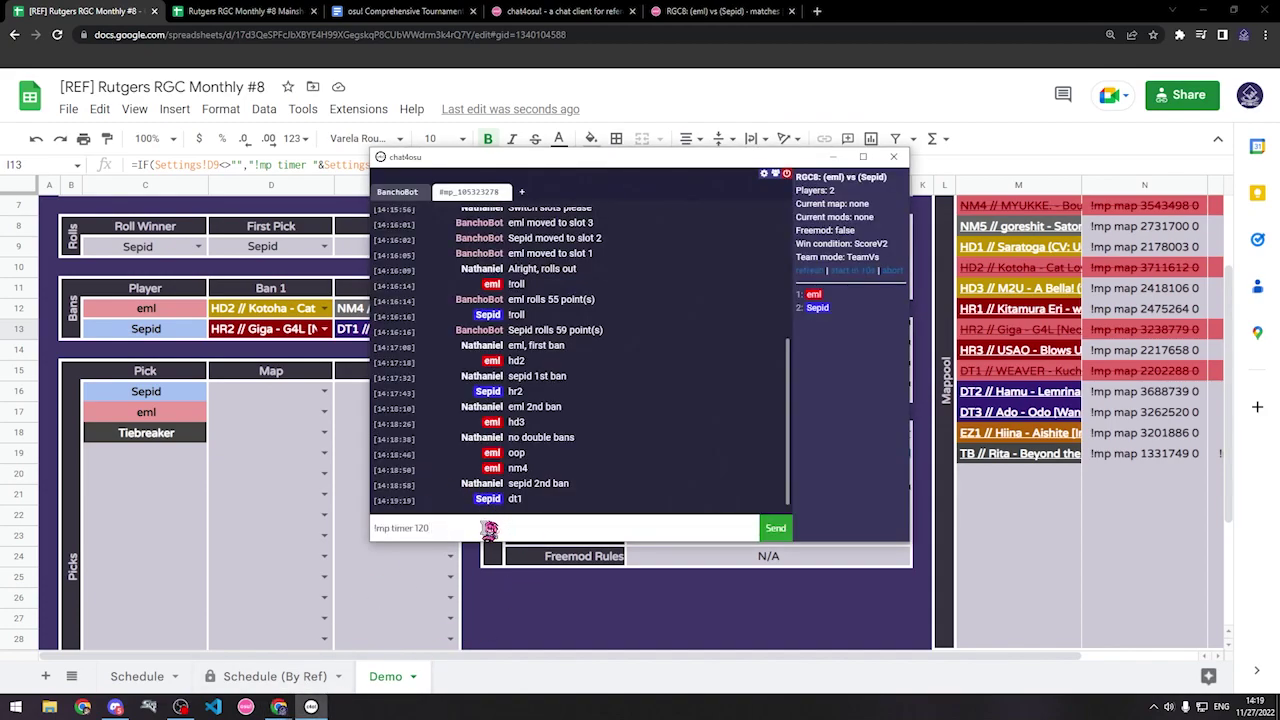
pyautogui.press('Return')
pyautogui.click(325, 460)
pyautogui.scroll(3, 325, 460)
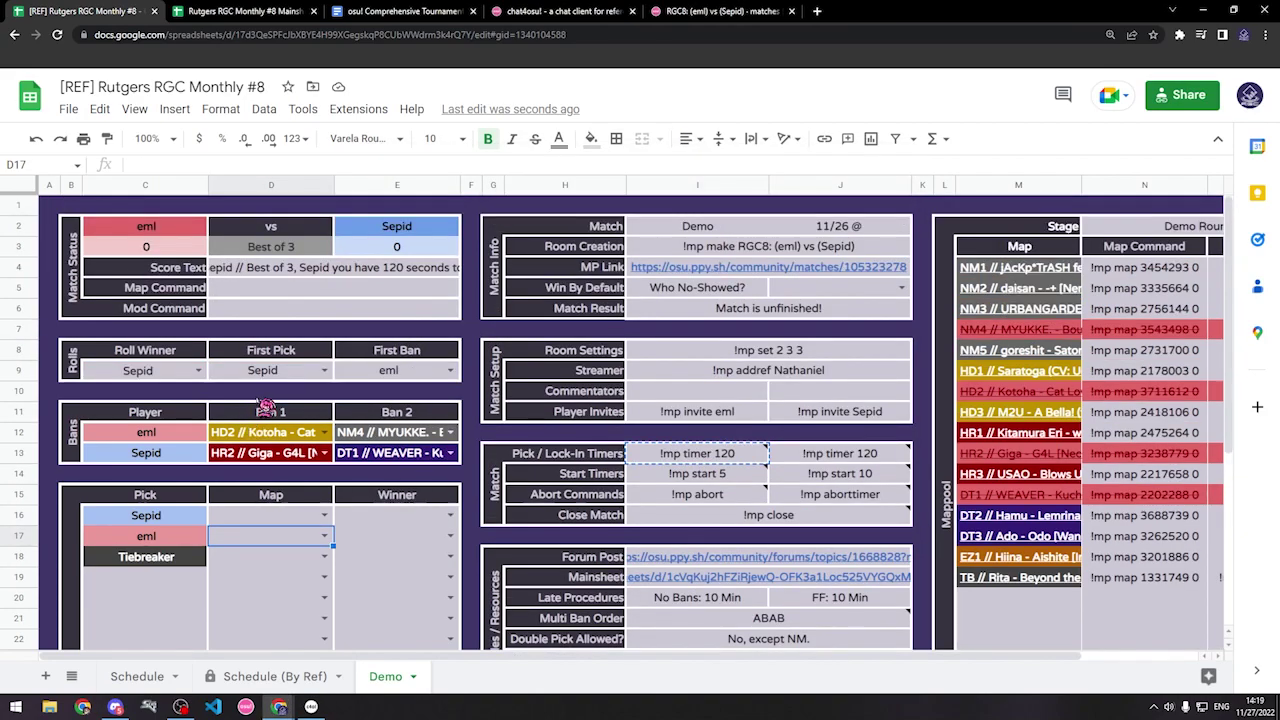
pyautogui.click(295, 270)
pyautogui.hotkey('ctrl', 'c')
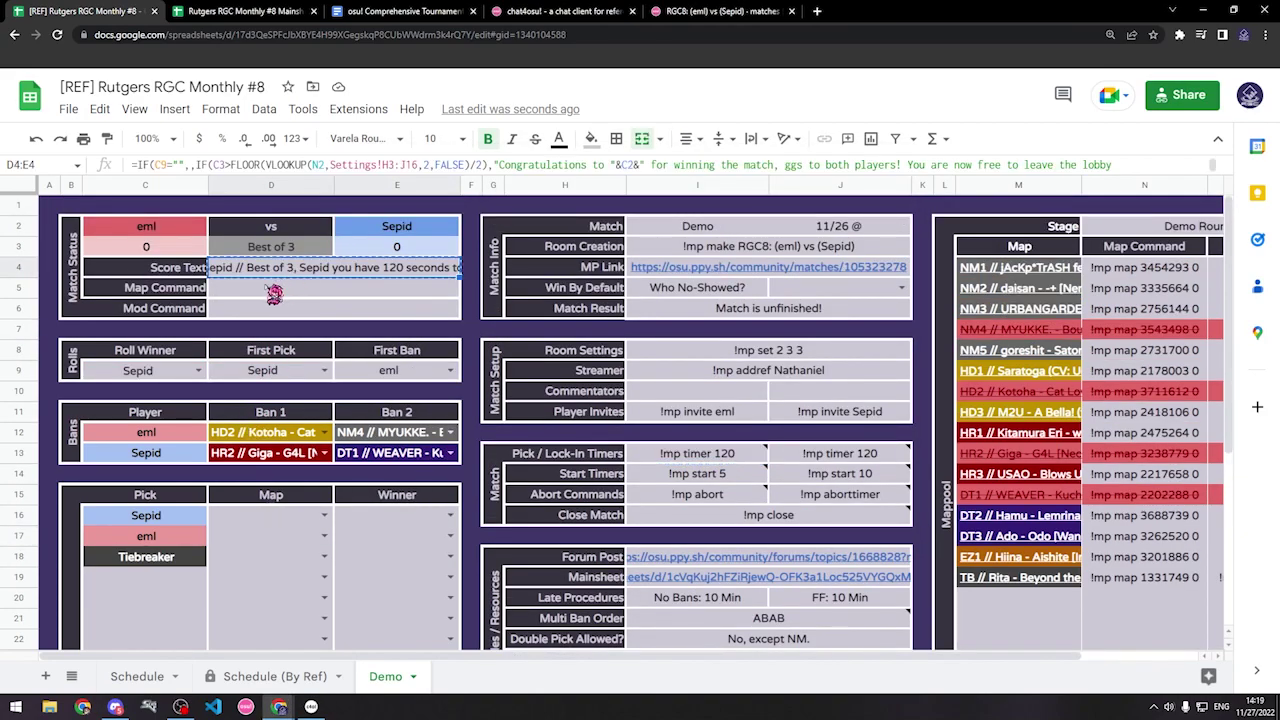
pyautogui.click(311, 707)
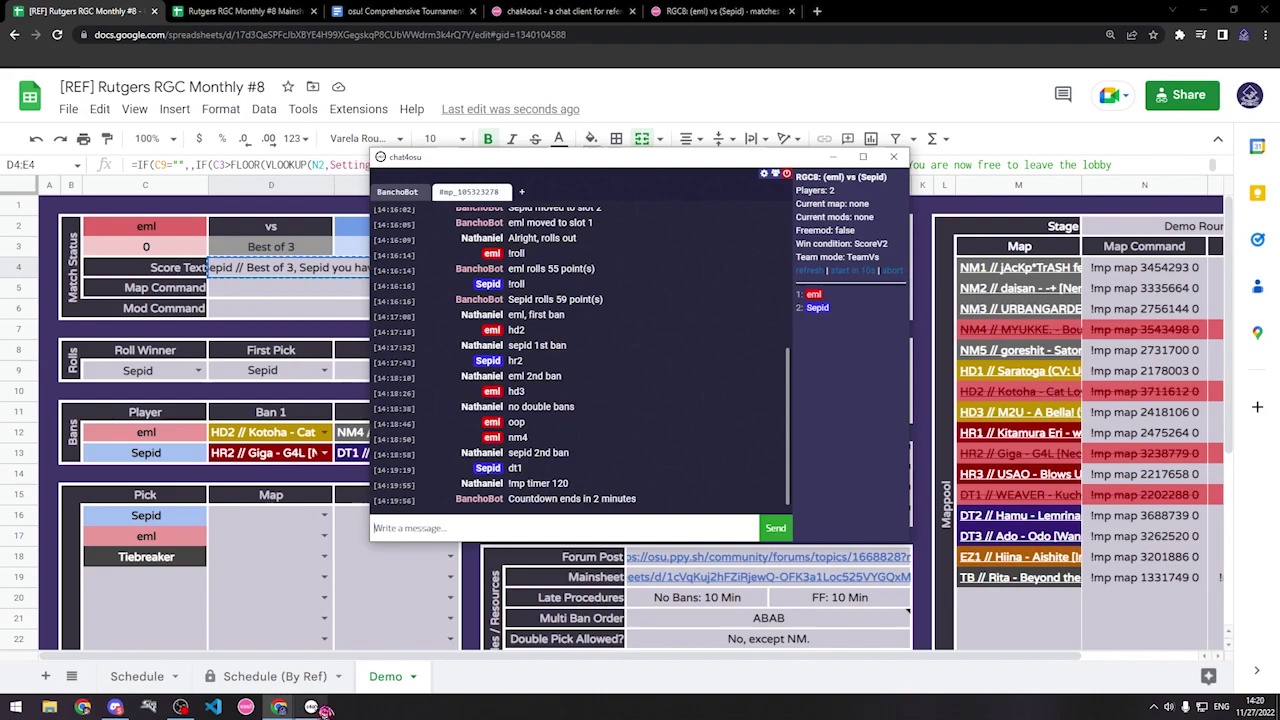
pyautogui.click(515, 530)
pyautogui.hotkey('ctrl', 'v')
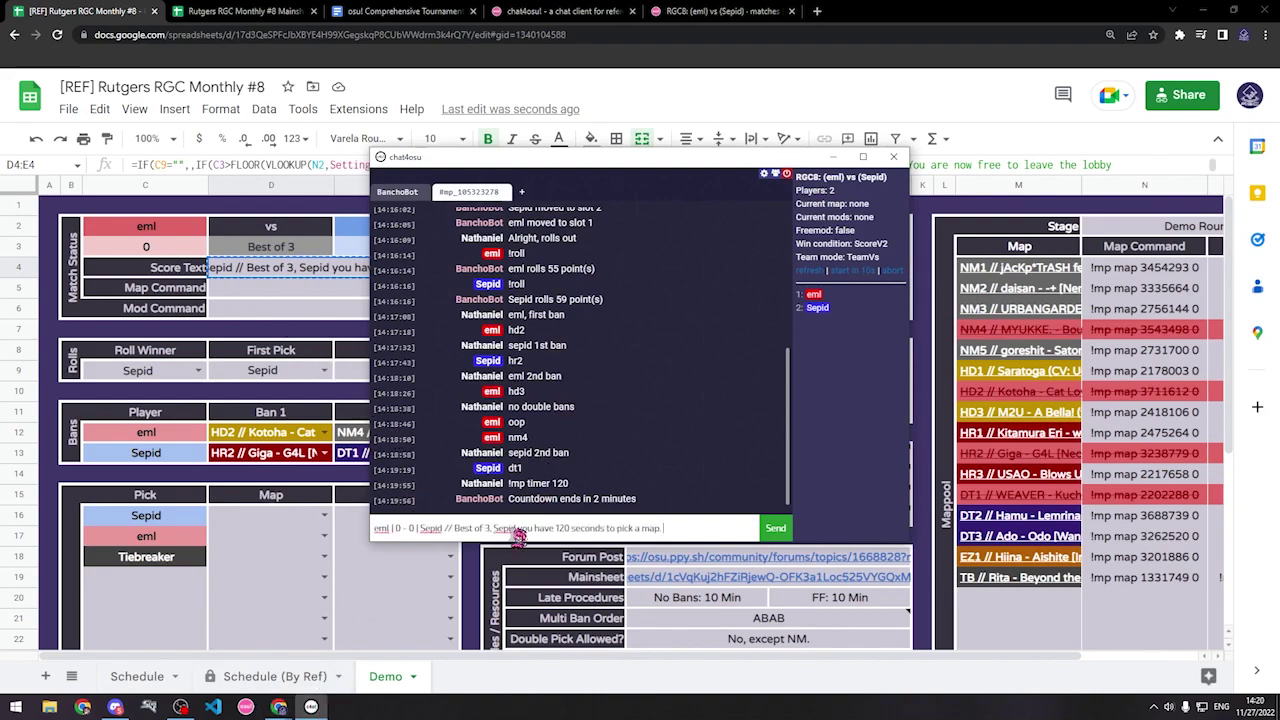
pyautogui.press('Return')
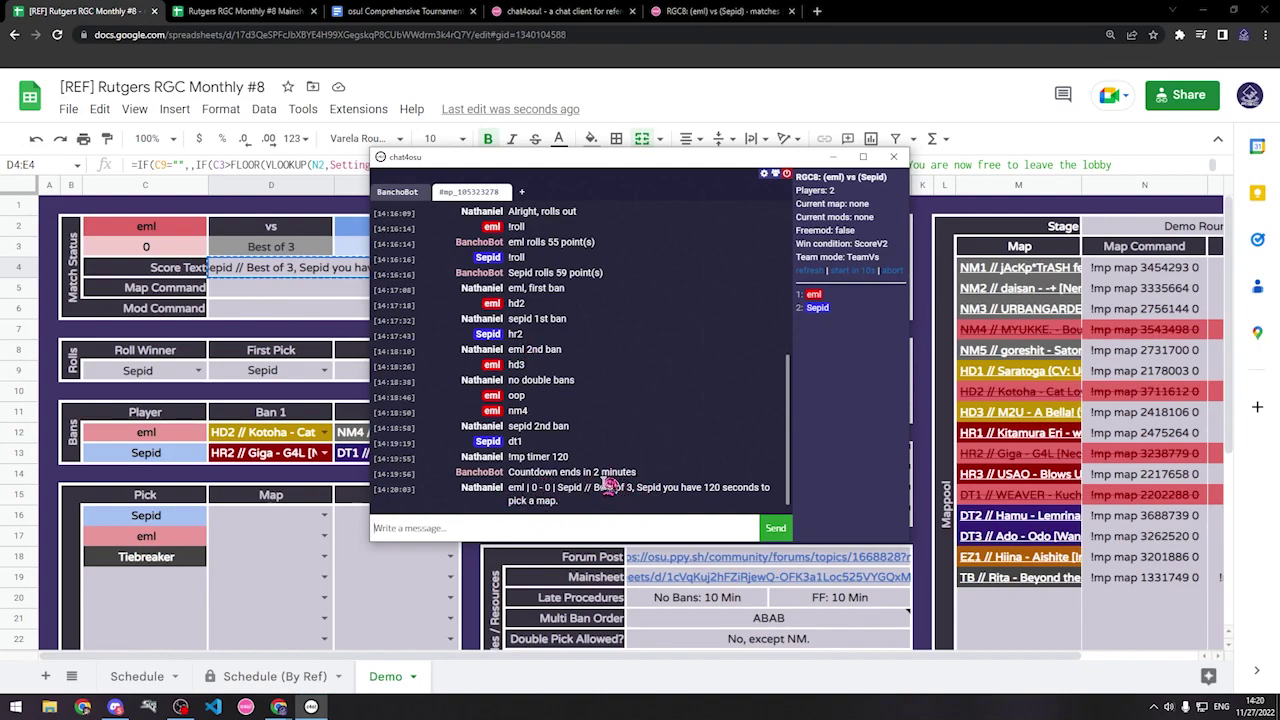
# Step: Remove the stray '2' from the chat draft
pyautogui.moveTo(594, 488); pyautogui.dragTo(643, 505)
pyautogui.click(668, 514)
pyautogui.moveTo(730, 620)
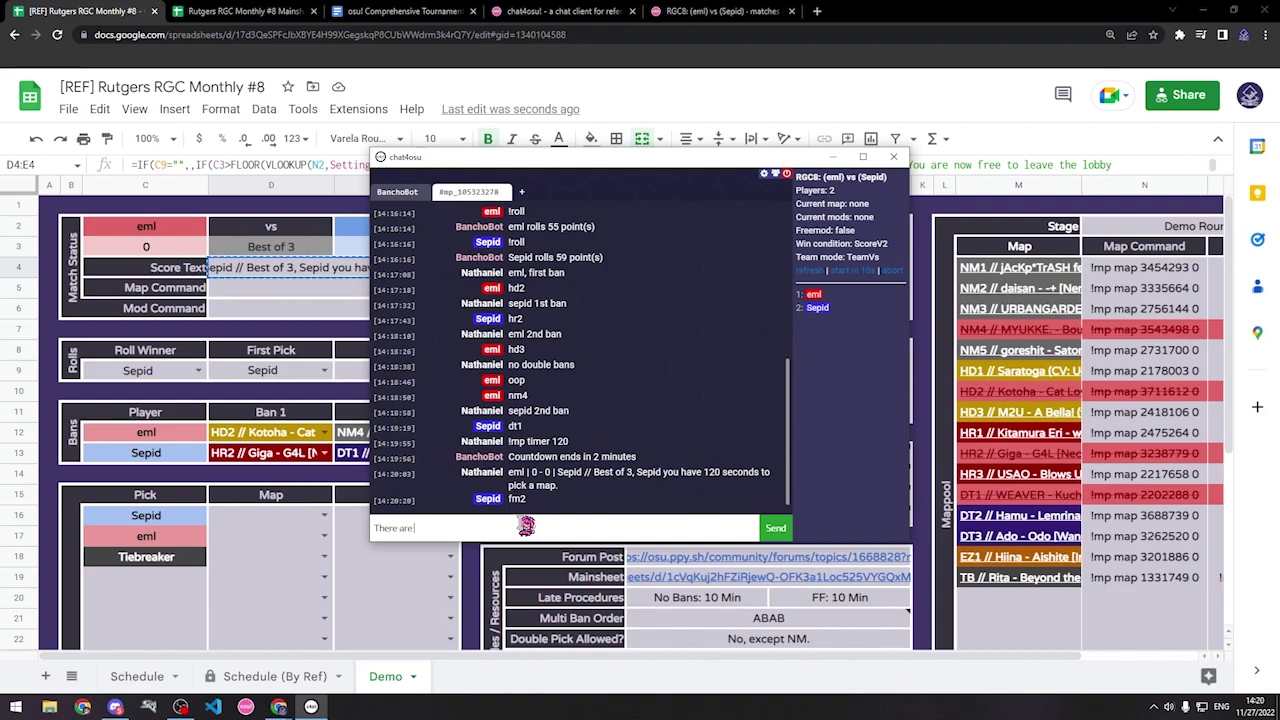
pyautogui.press('BackSpace')
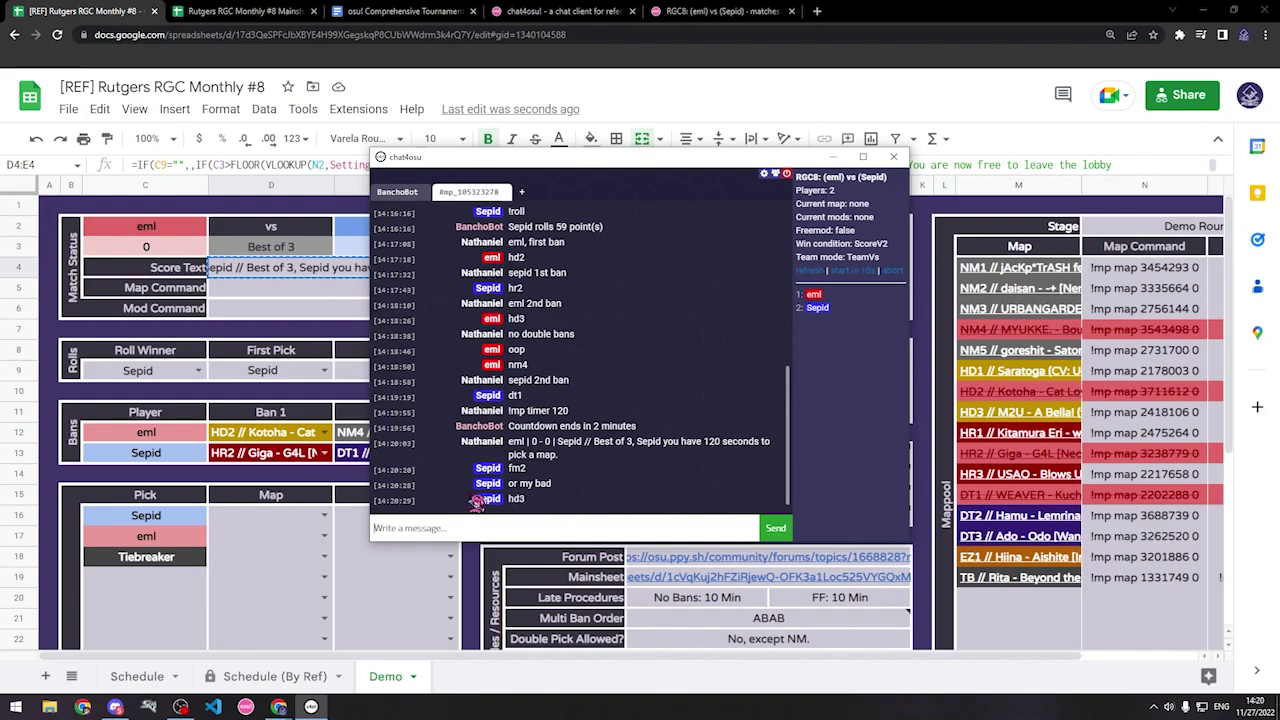
pyautogui.click(281, 524)
# Step: Set Sepid's first pick in D16 to HD3 // M2U - A Bella!
pyautogui.click(323, 515)
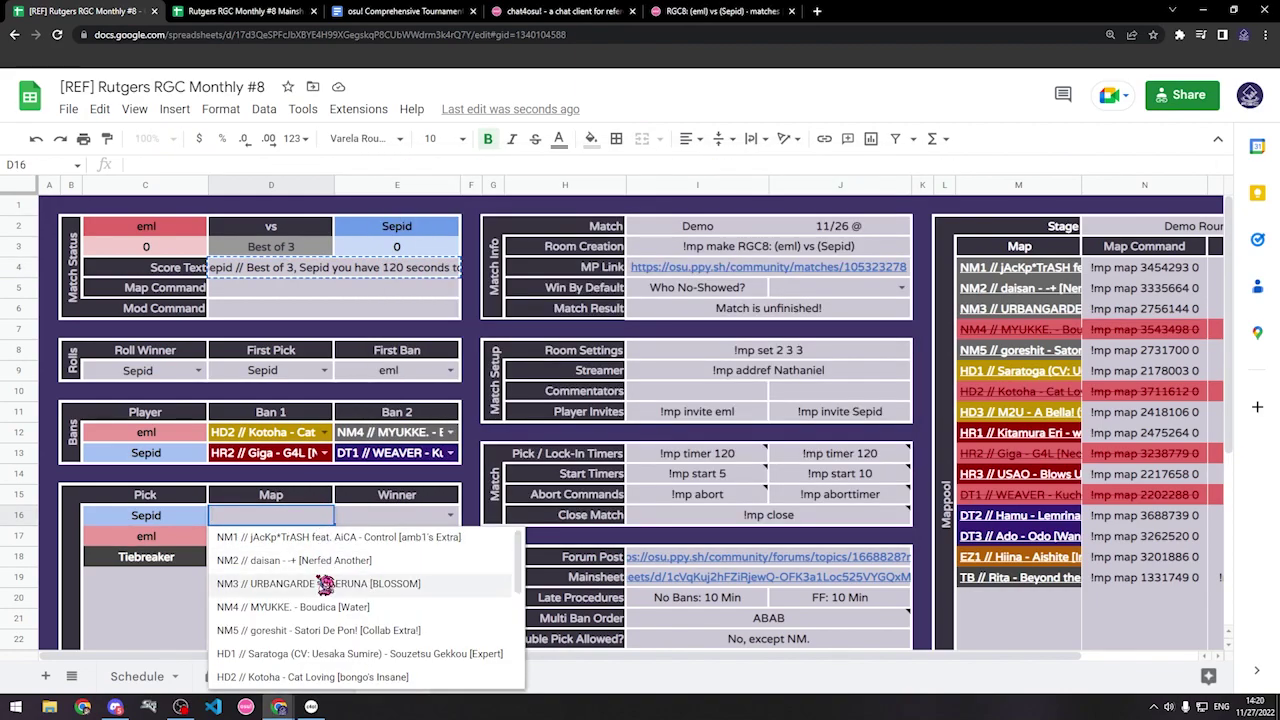
pyautogui.scroll(-1, 311, 612)
pyautogui.click(287, 611)
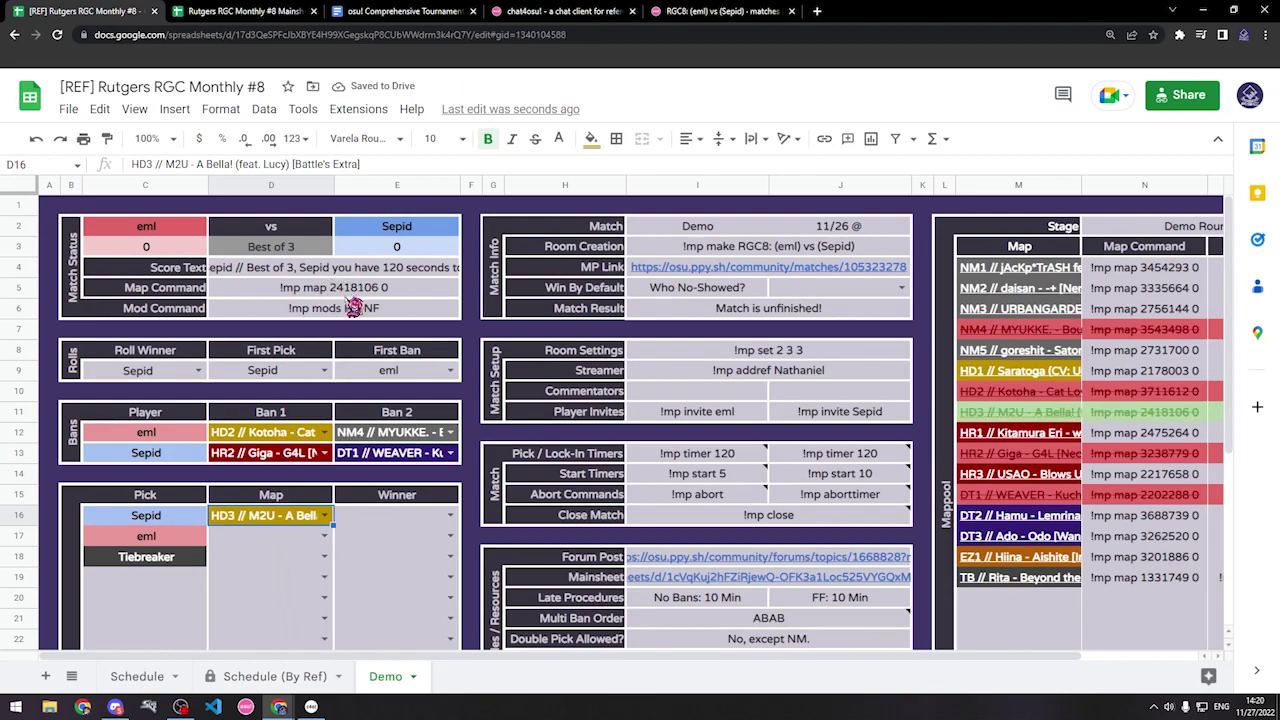
# Step: Copy the generated map command '!mp map 2418106 0' from D5
pyautogui.click(354, 290)
pyautogui.hotkey('ctrl', 'c')
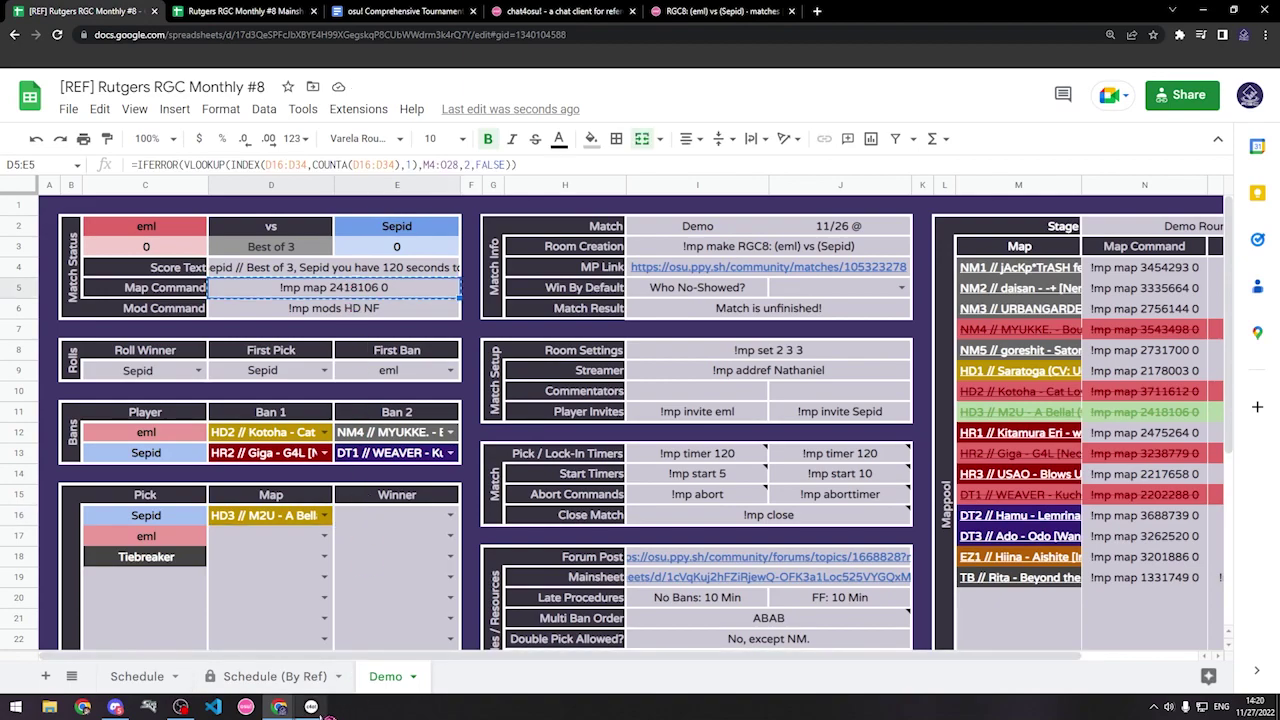
pyautogui.click(314, 708)
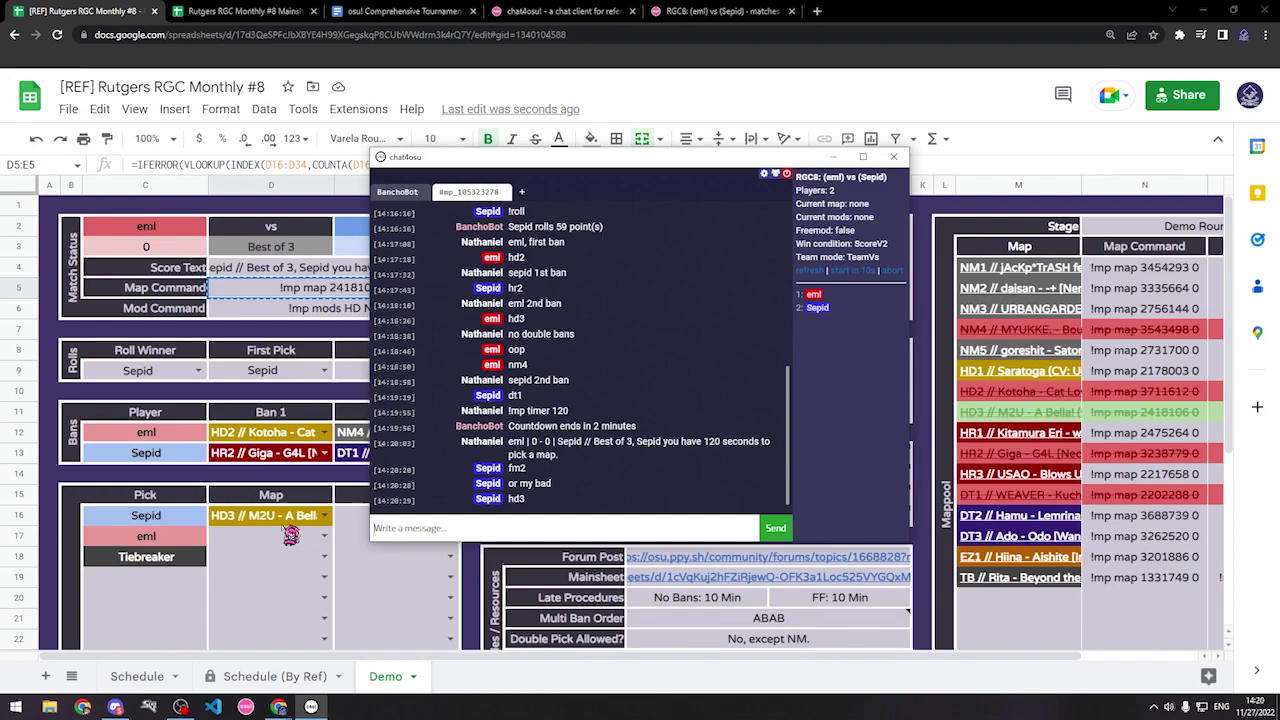
pyautogui.click(316, 296)
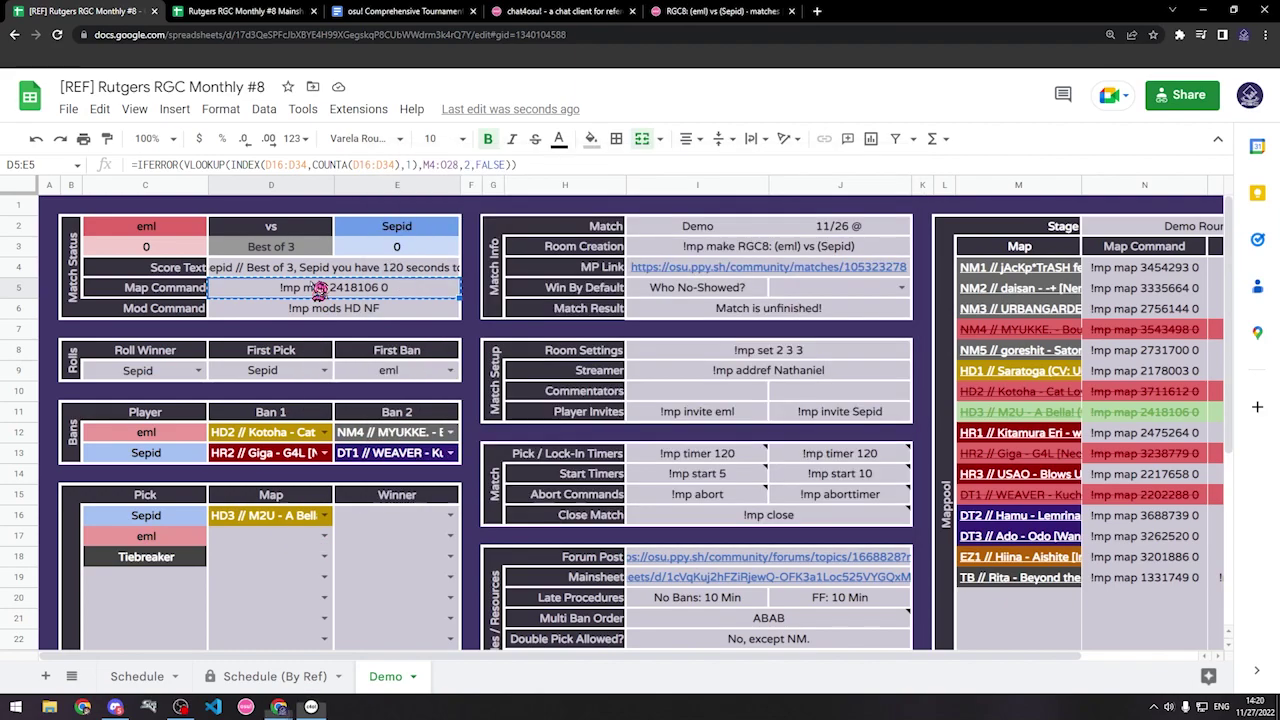
pyautogui.click(374, 313)
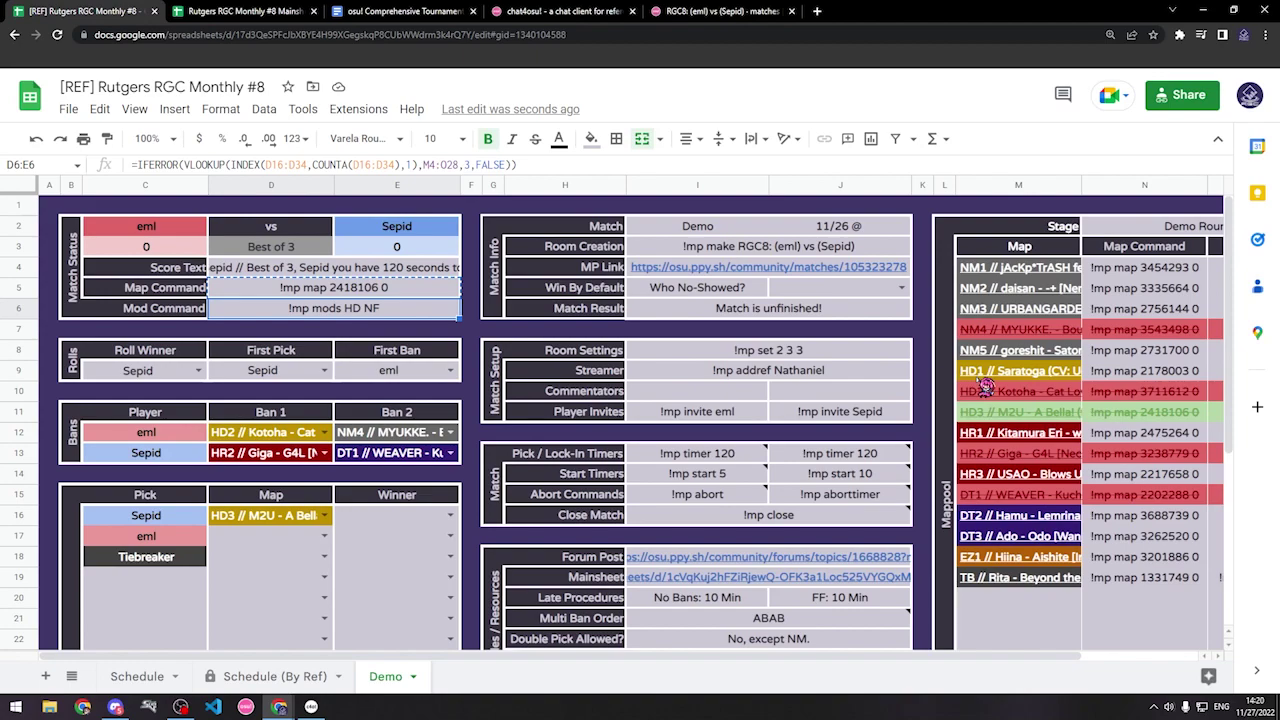
pyautogui.moveTo(987, 386)
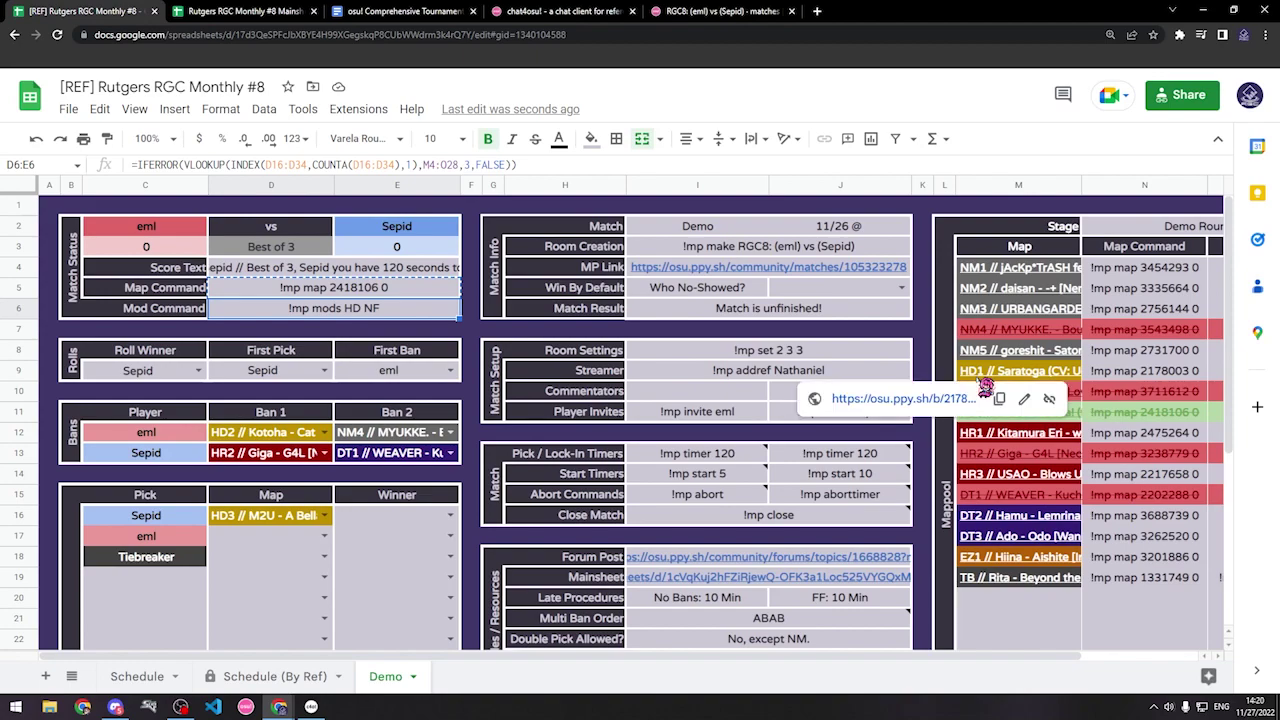
pyautogui.click(311, 706)
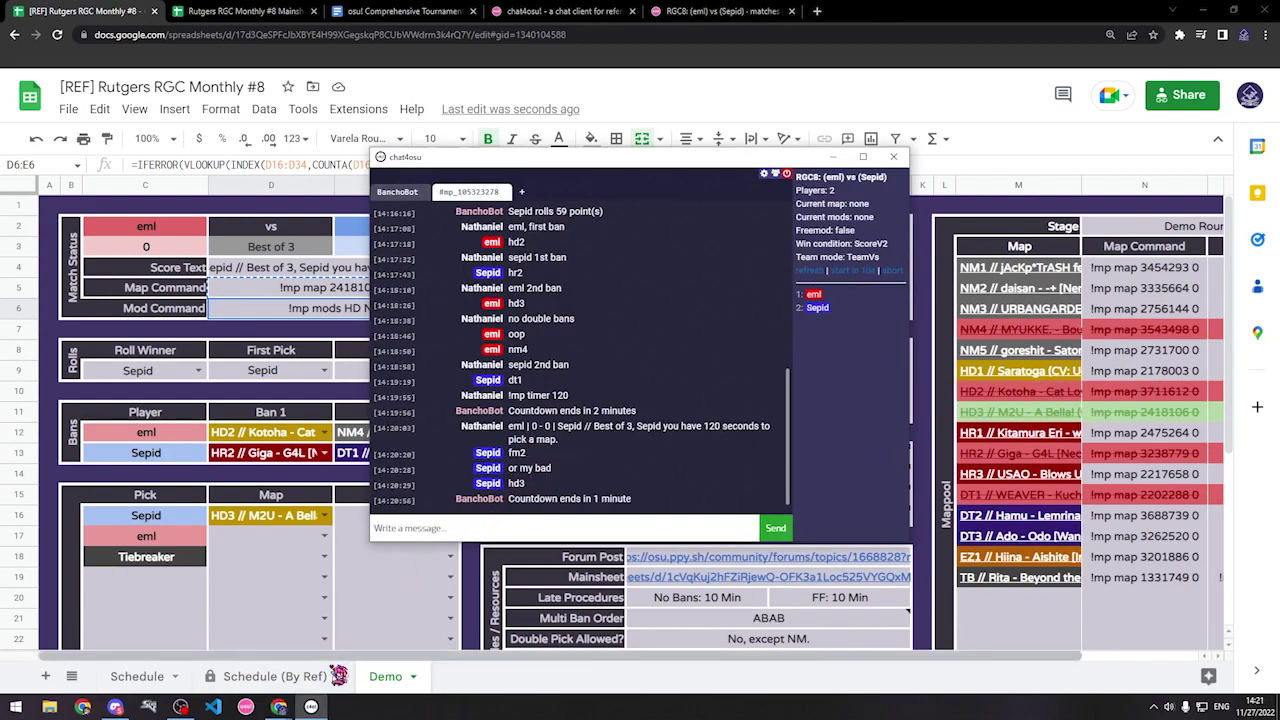
pyautogui.click(311, 706)
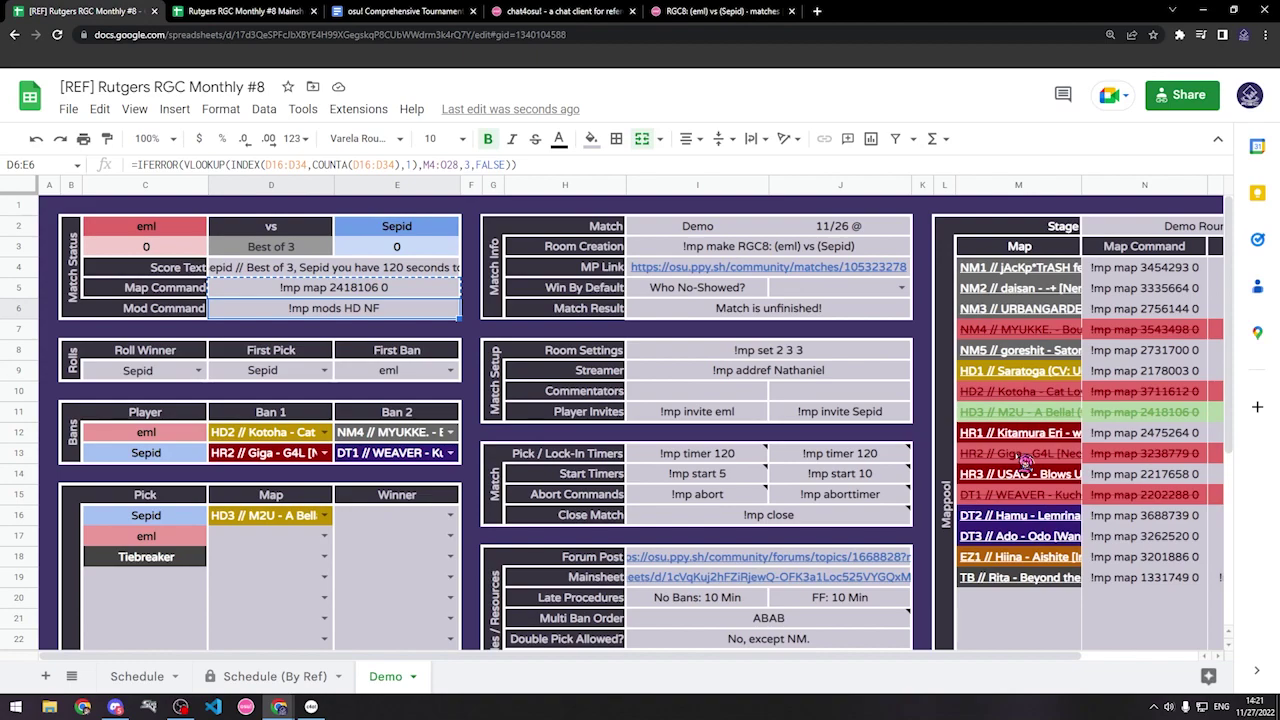
pyautogui.click(480, 482)
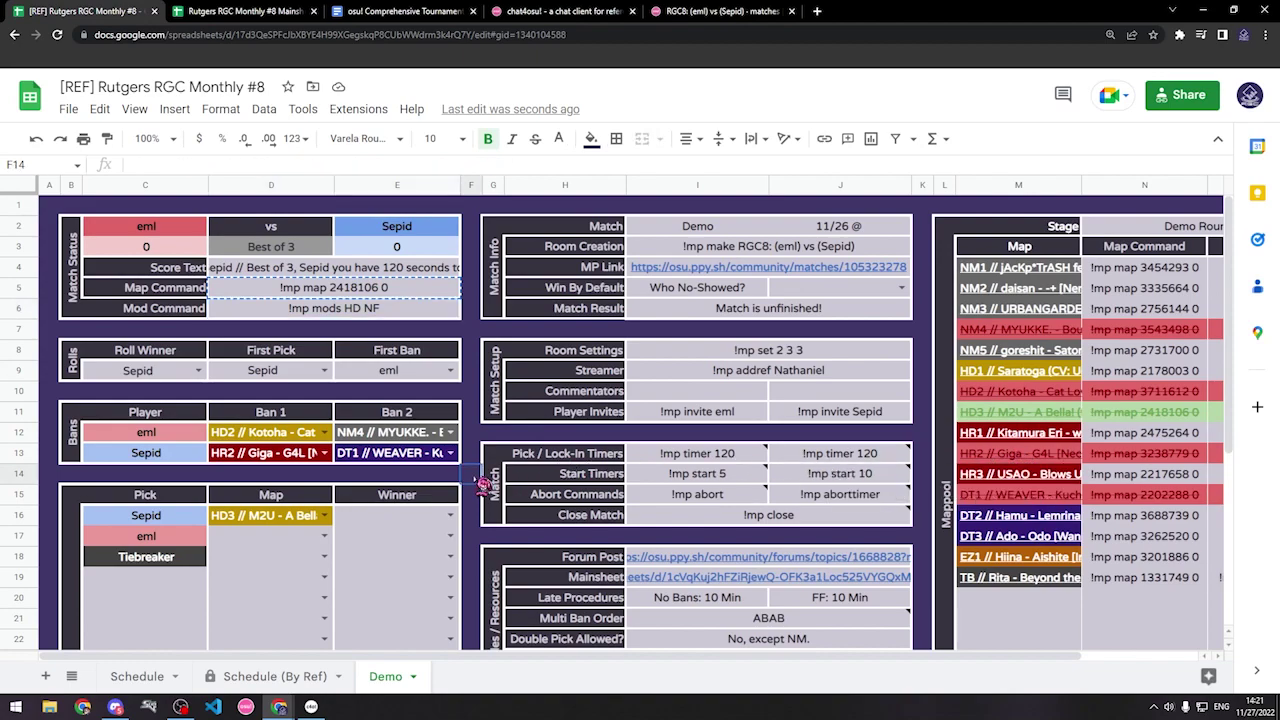
pyautogui.moveTo(987, 567)
pyautogui.click(404, 293)
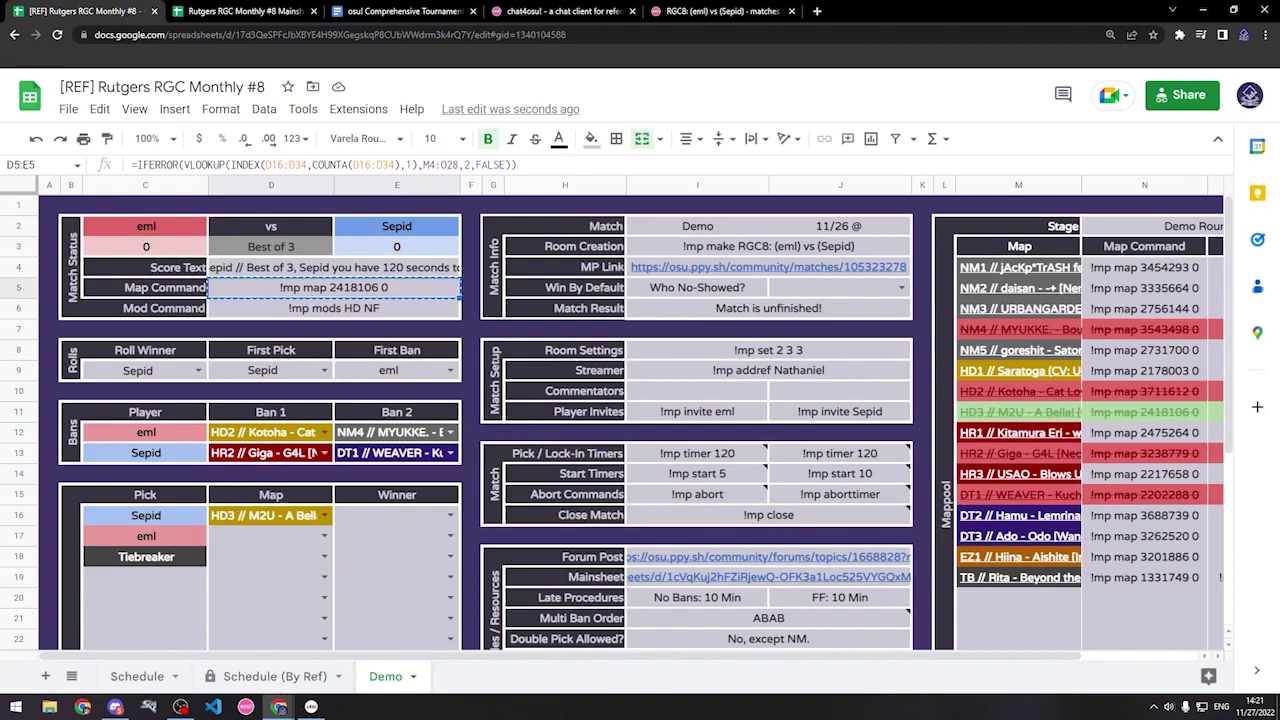
# Step: Send '!mp map 2418106 0', '!mp mods HD NF' and '!mp aborttimer' to the lobby
pyautogui.click(311, 707)
pyautogui.press('Return')
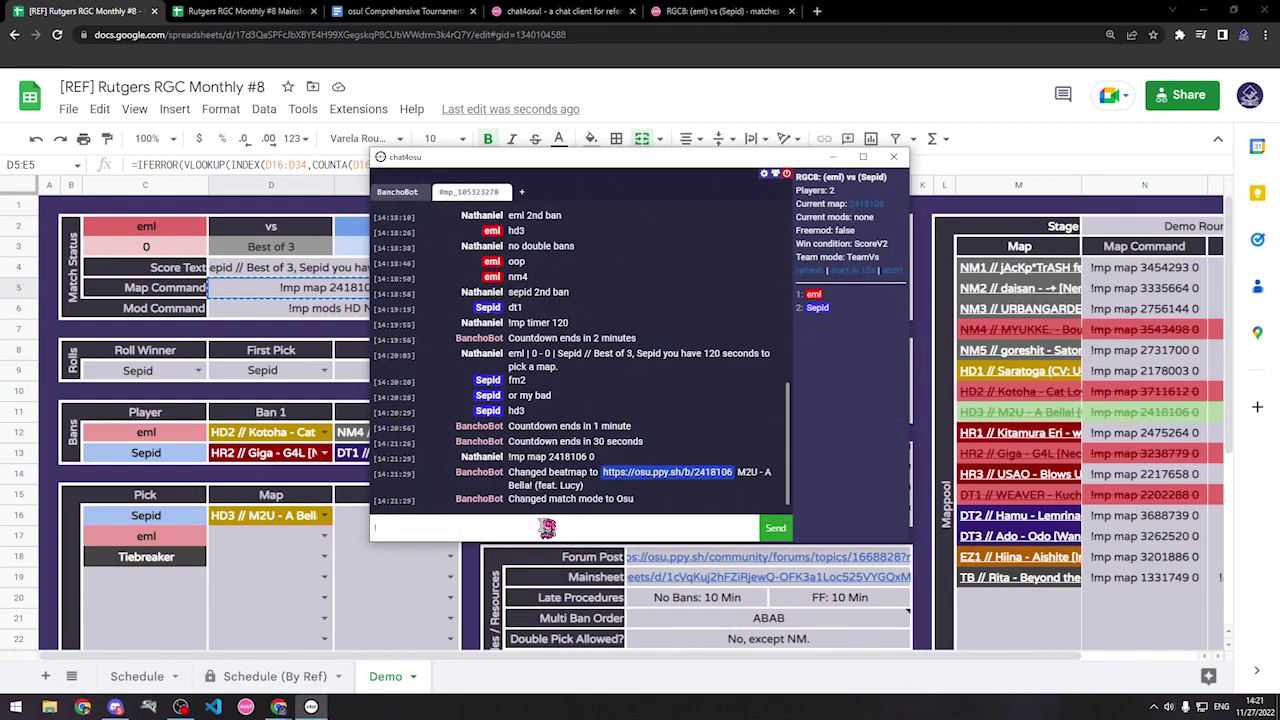
pyautogui.click(291, 293)
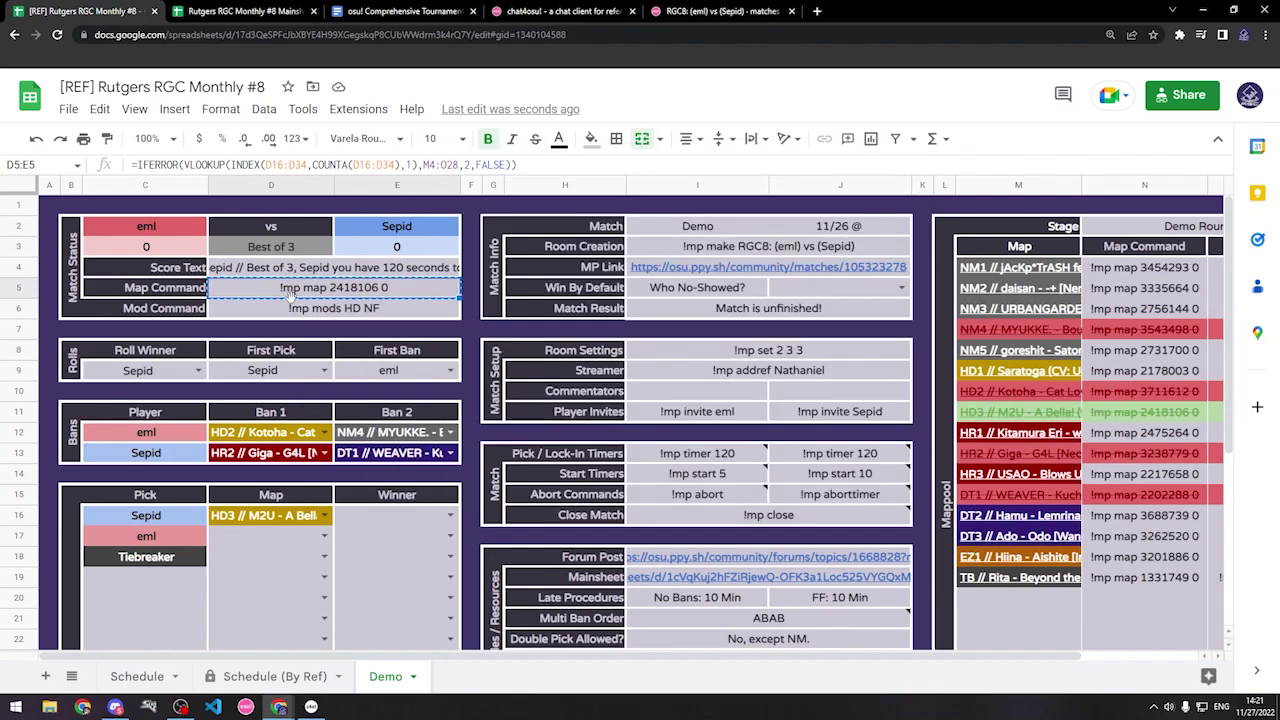
pyautogui.click(314, 313)
pyautogui.hotkey('ctrl', 'c')
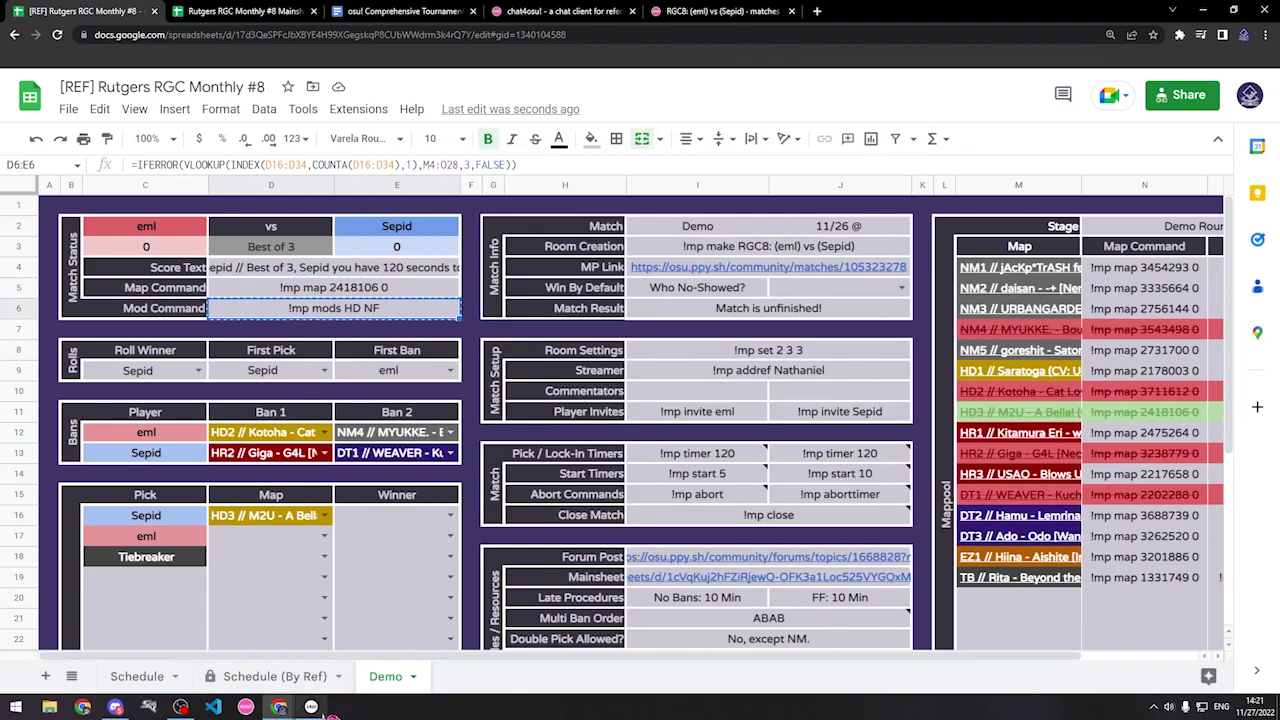
pyautogui.click(328, 710)
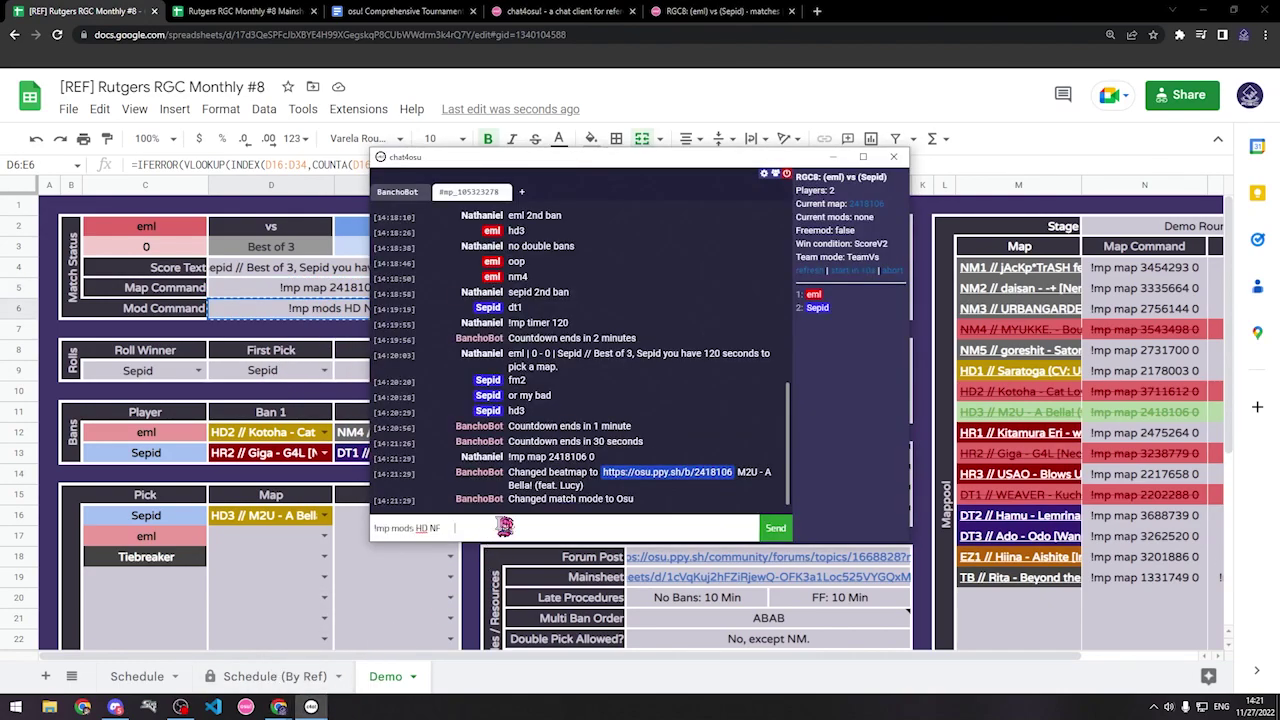
pyautogui.press('Return')
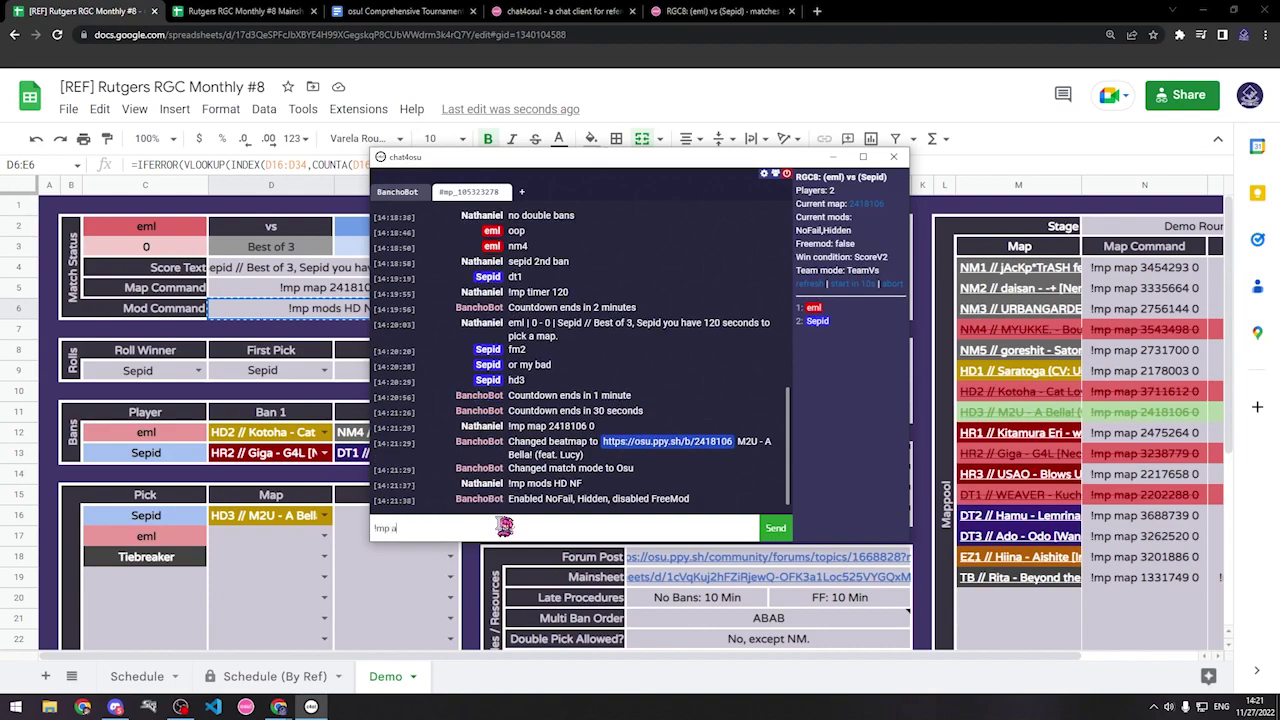
pyautogui.press('Return')
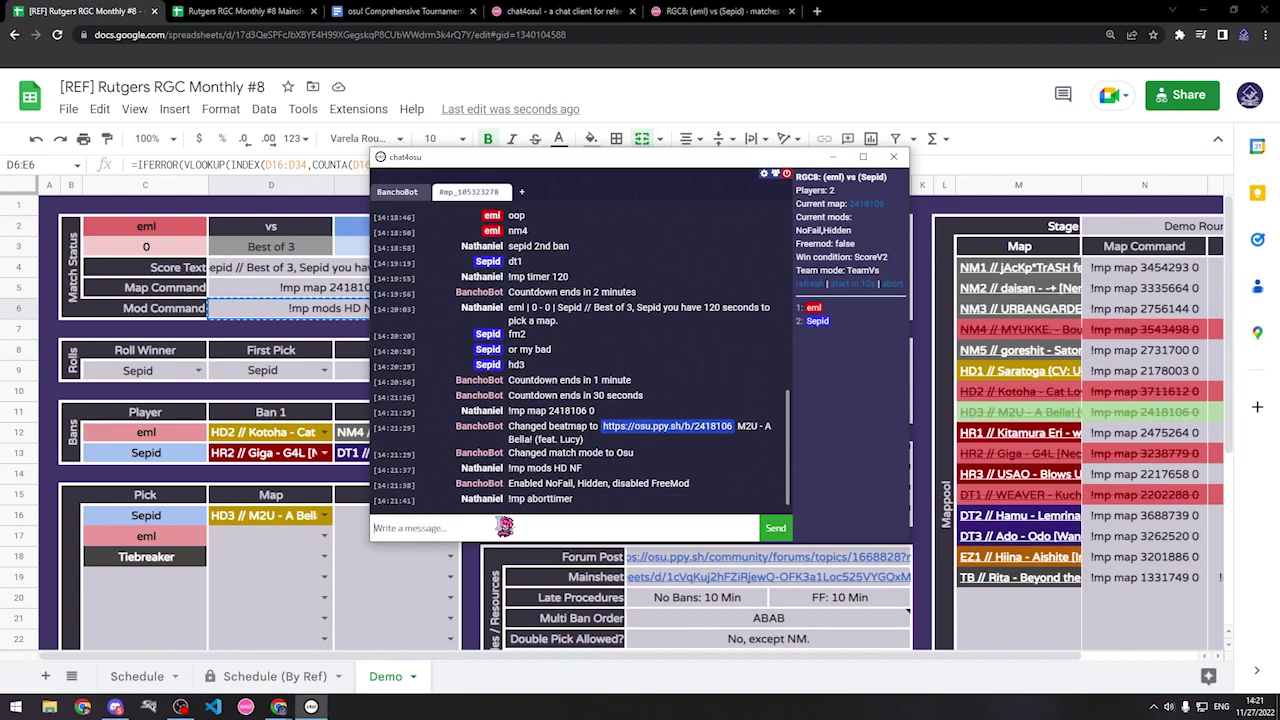
# Step: Send the 120-second ready timer from J13, then cancel it with '!mp timerabort'
pyautogui.click(818, 598)
pyautogui.click(826, 454)
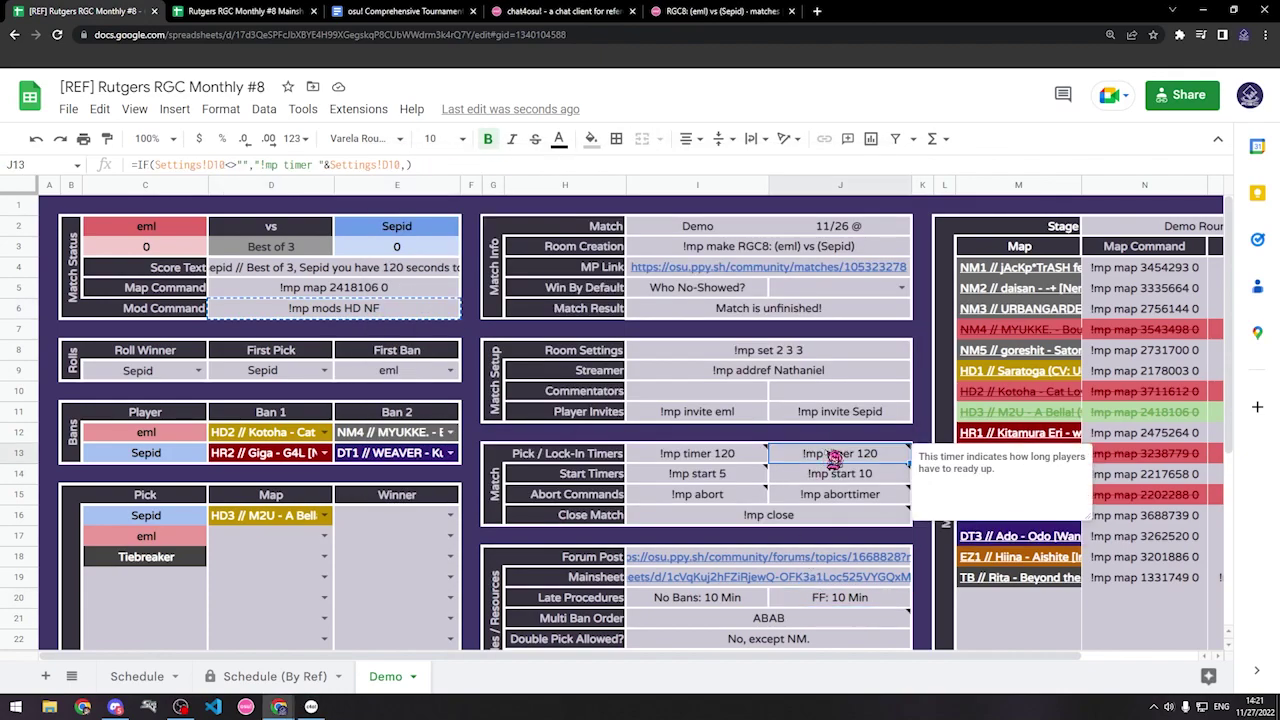
pyautogui.hotkey('ctrl', 'c')
pyautogui.moveTo(832, 462)
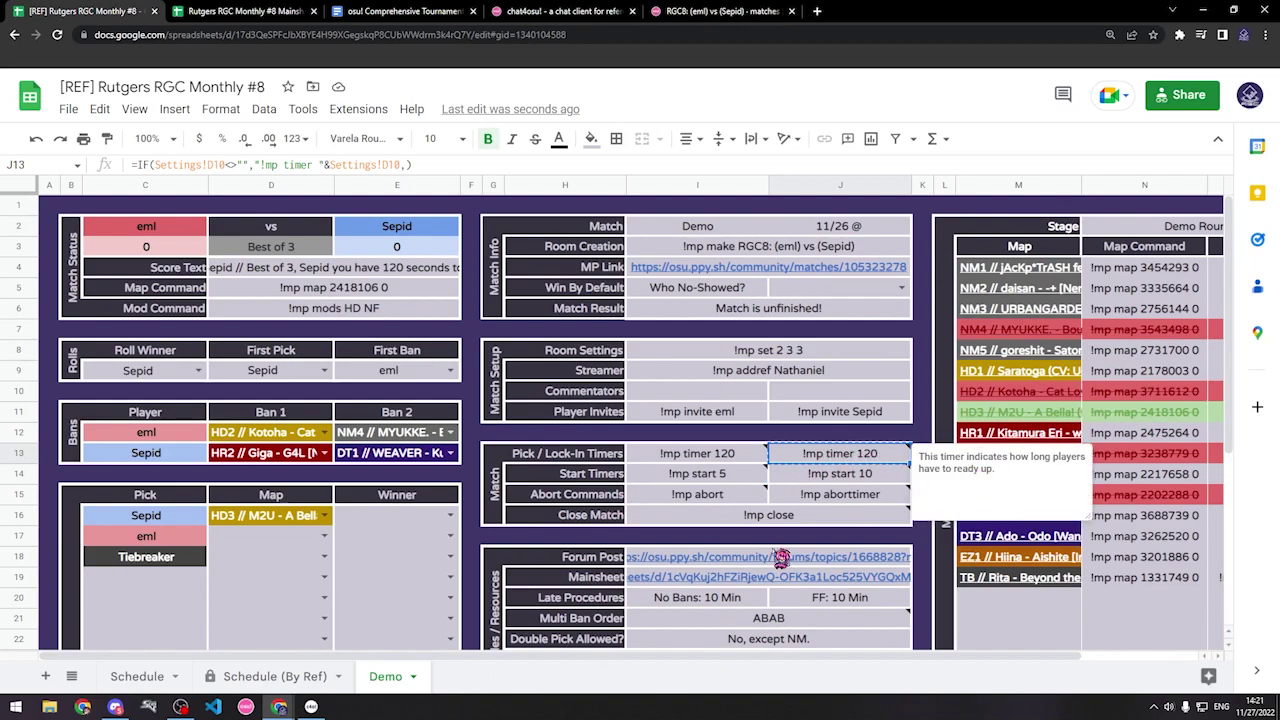
pyautogui.click(311, 707)
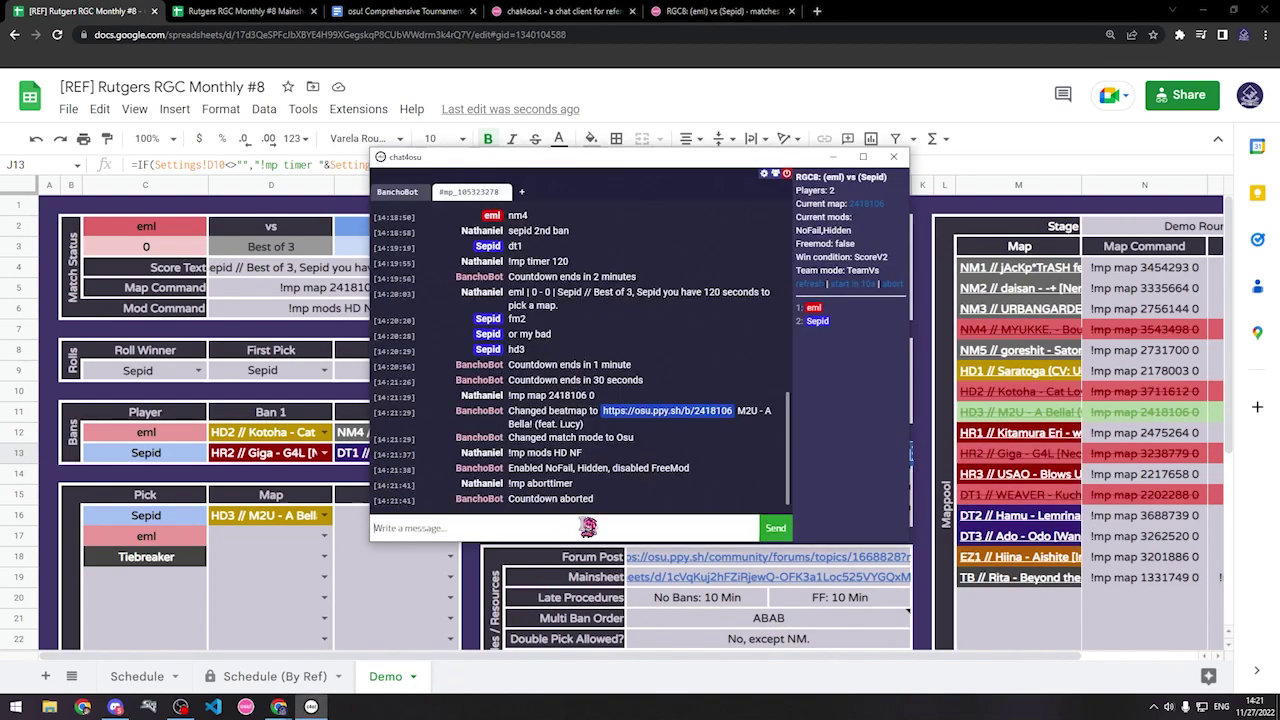
pyautogui.press('Return')
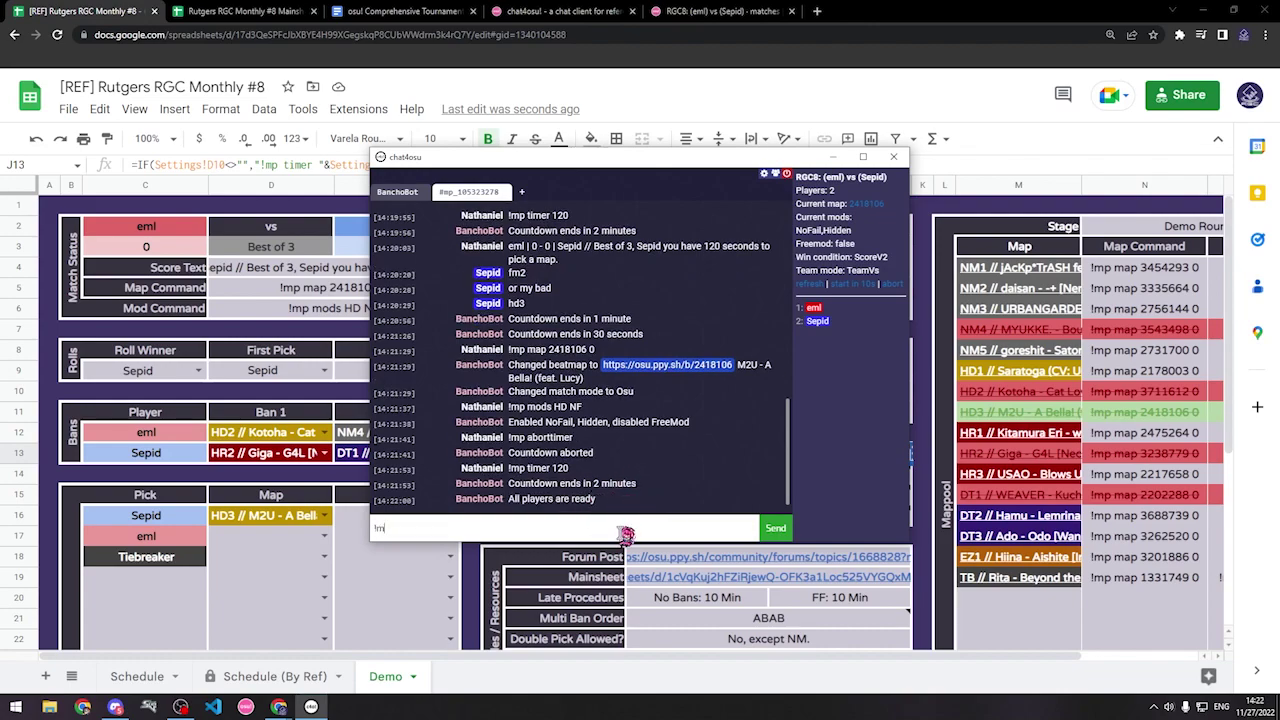
pyautogui.write('timerabor')
pyautogui.press('Return')
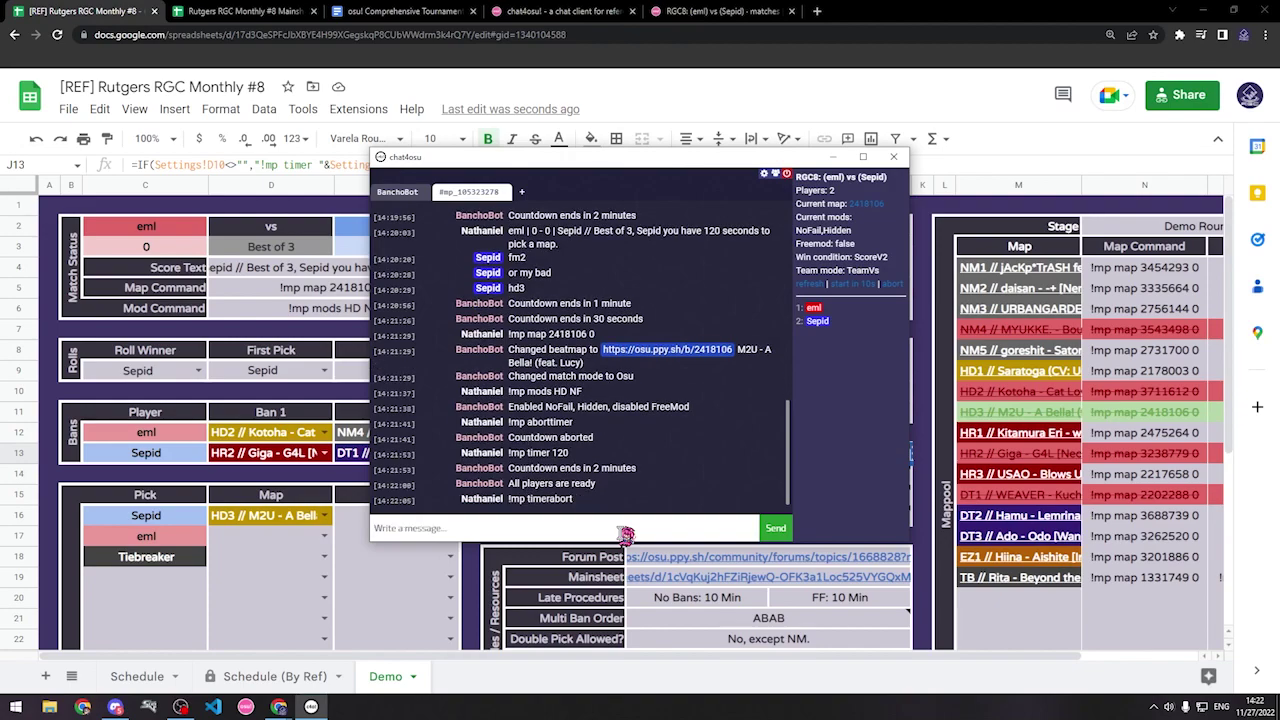
# Step: Copy I14 and send '!mp start 5' to start the match
pyautogui.hotkey('alt', 'Tab')
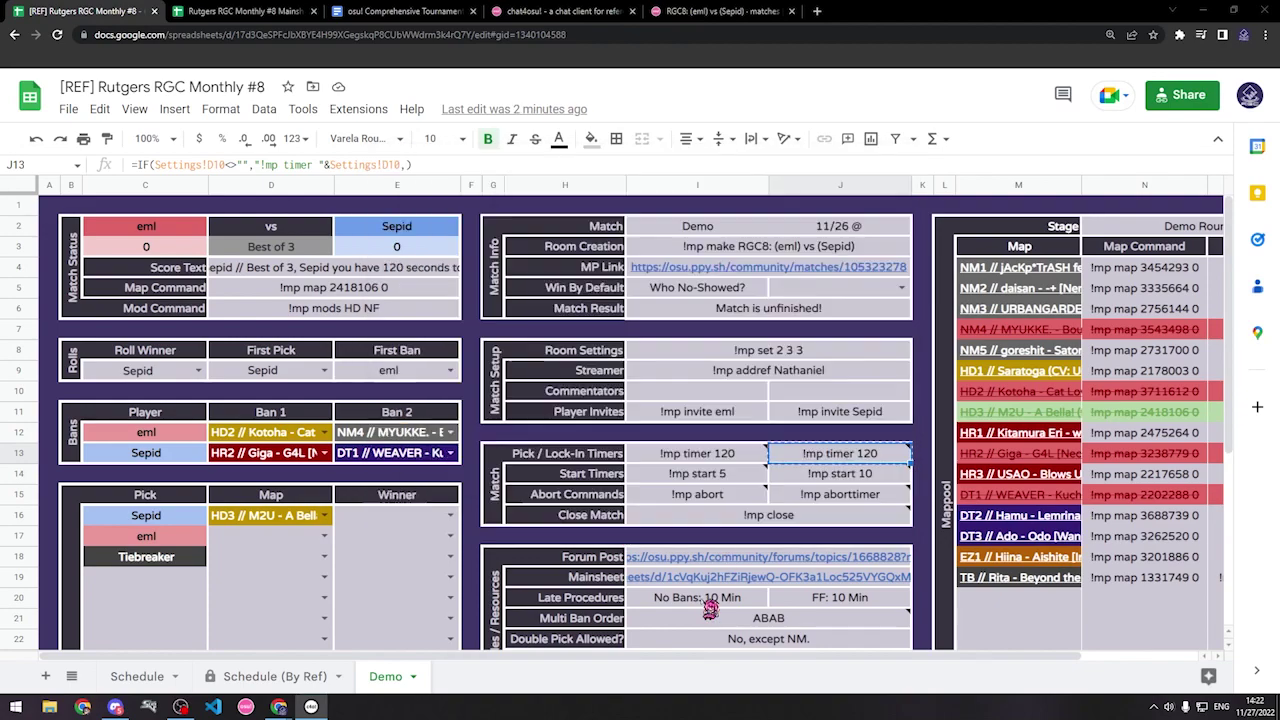
pyautogui.click(762, 598)
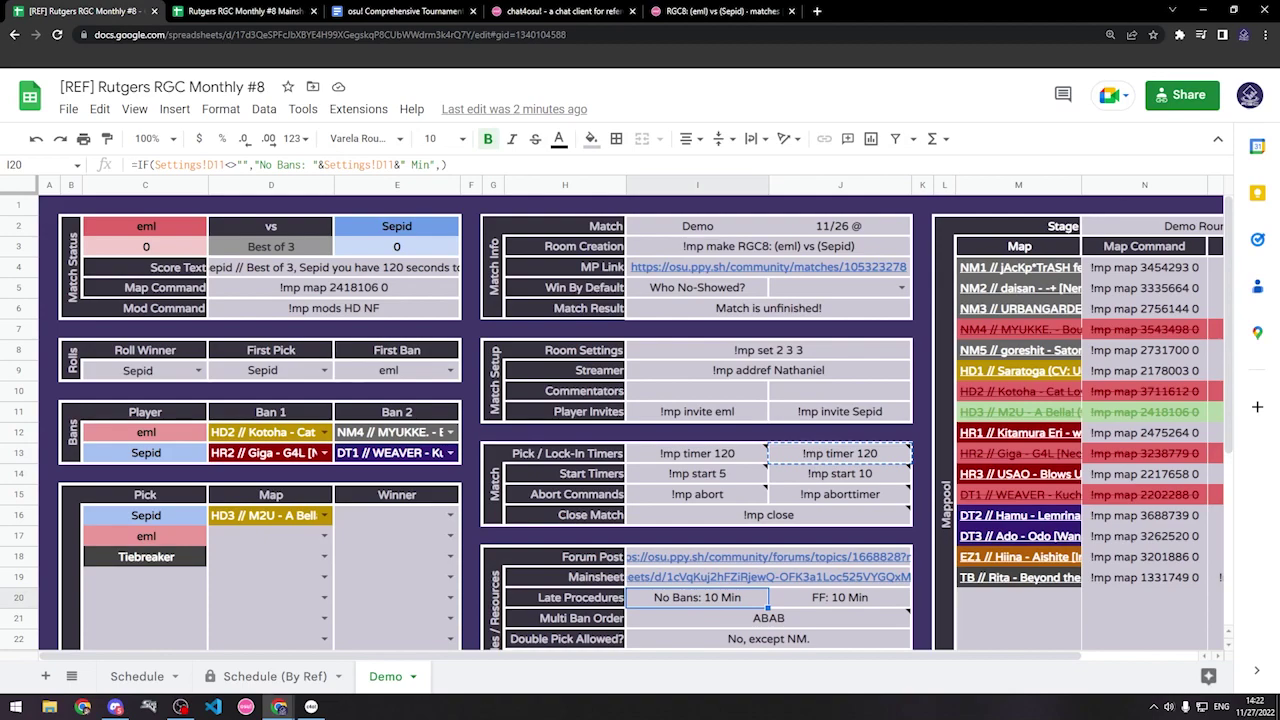
pyautogui.click(716, 478)
pyautogui.hotkey('ctrl', 'c')
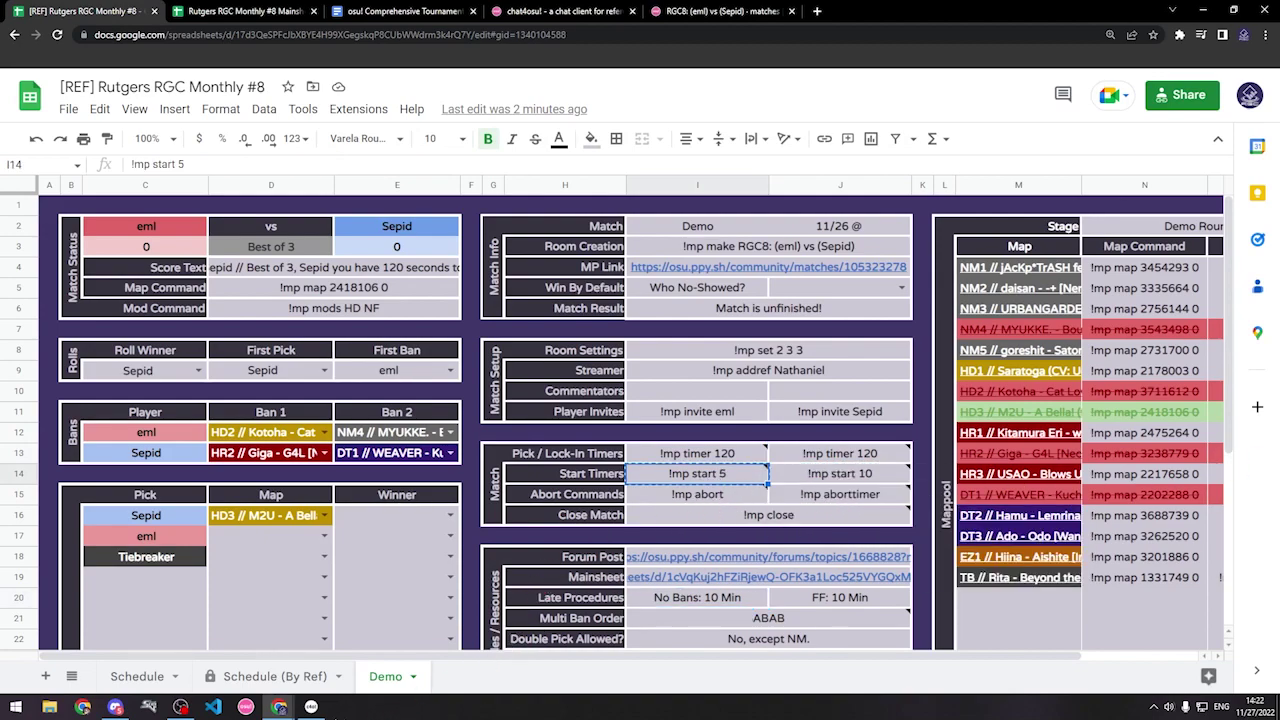
pyautogui.hotkey('alt', 'Tab')
pyautogui.press('Return')
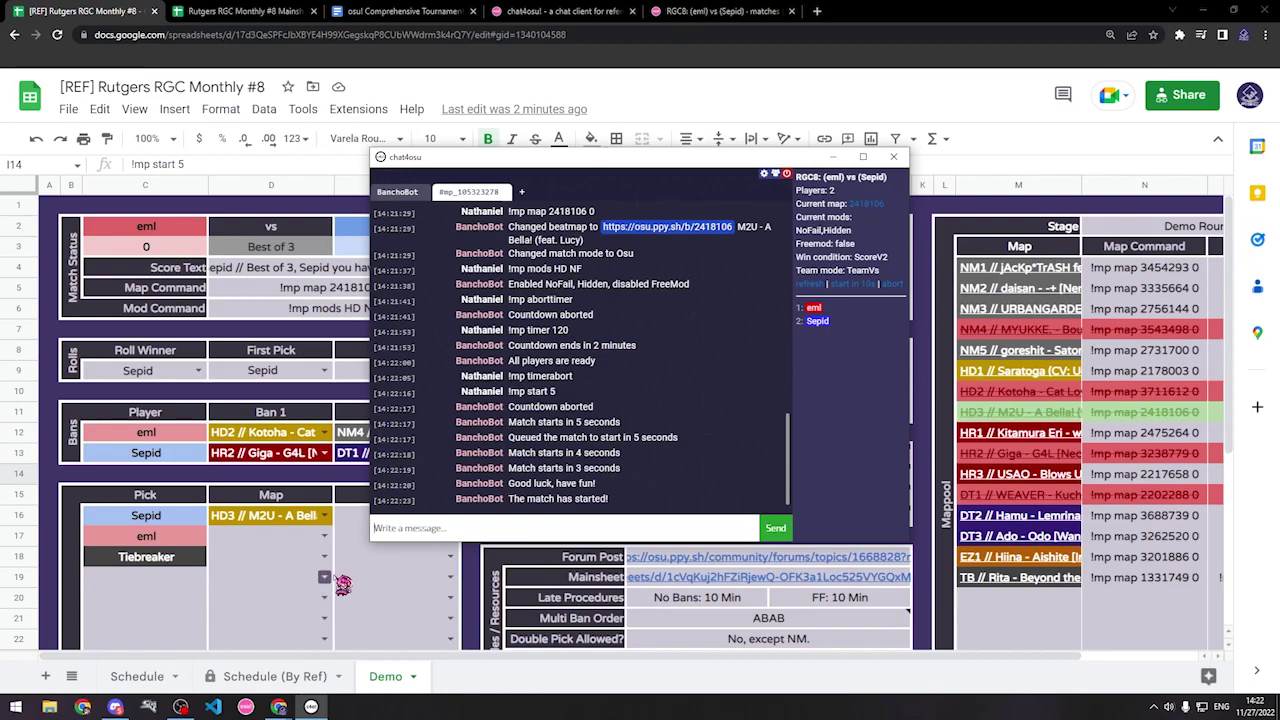
pyautogui.click(389, 580)
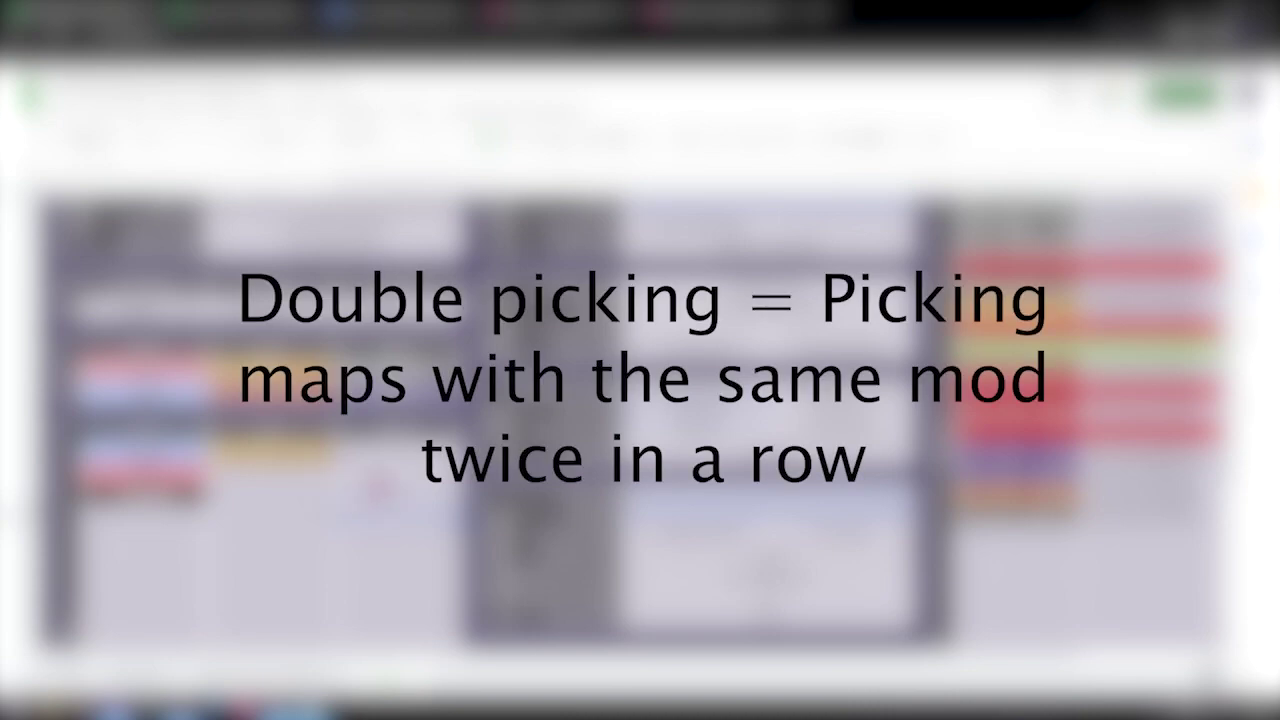
pyautogui.scroll(2, 640, 420)
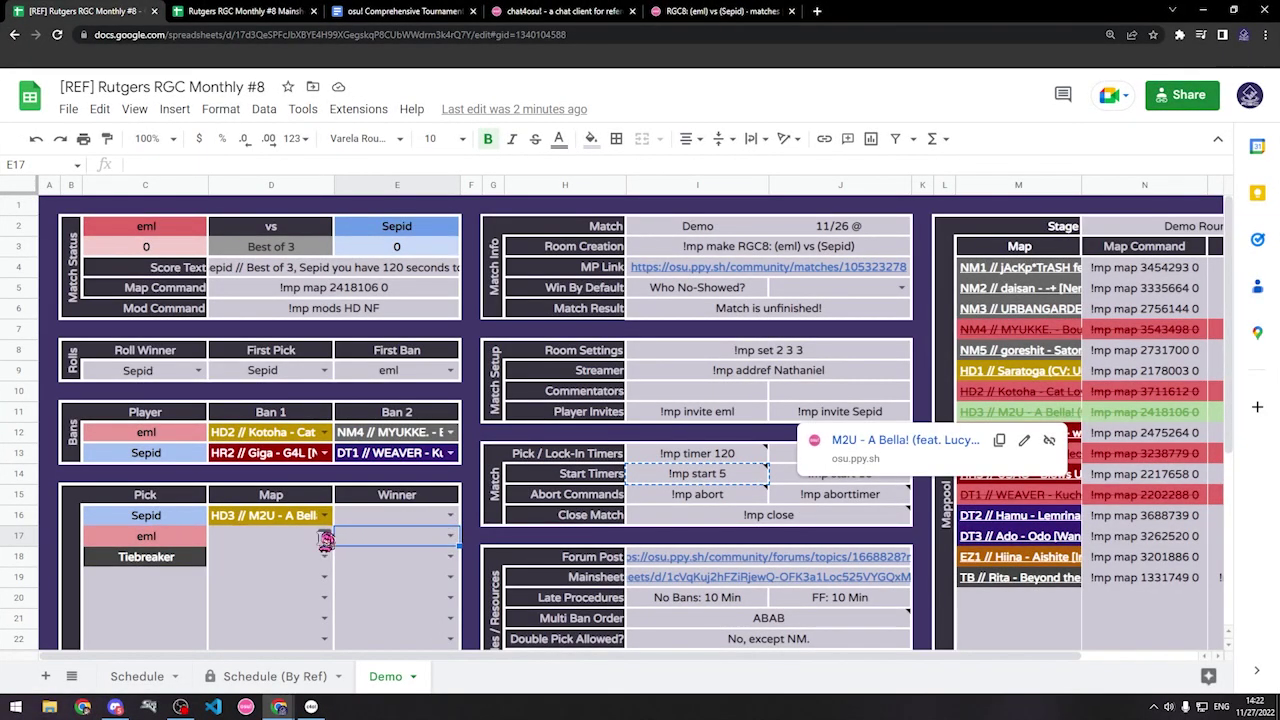
pyautogui.click(325, 540)
pyautogui.click(270, 563)
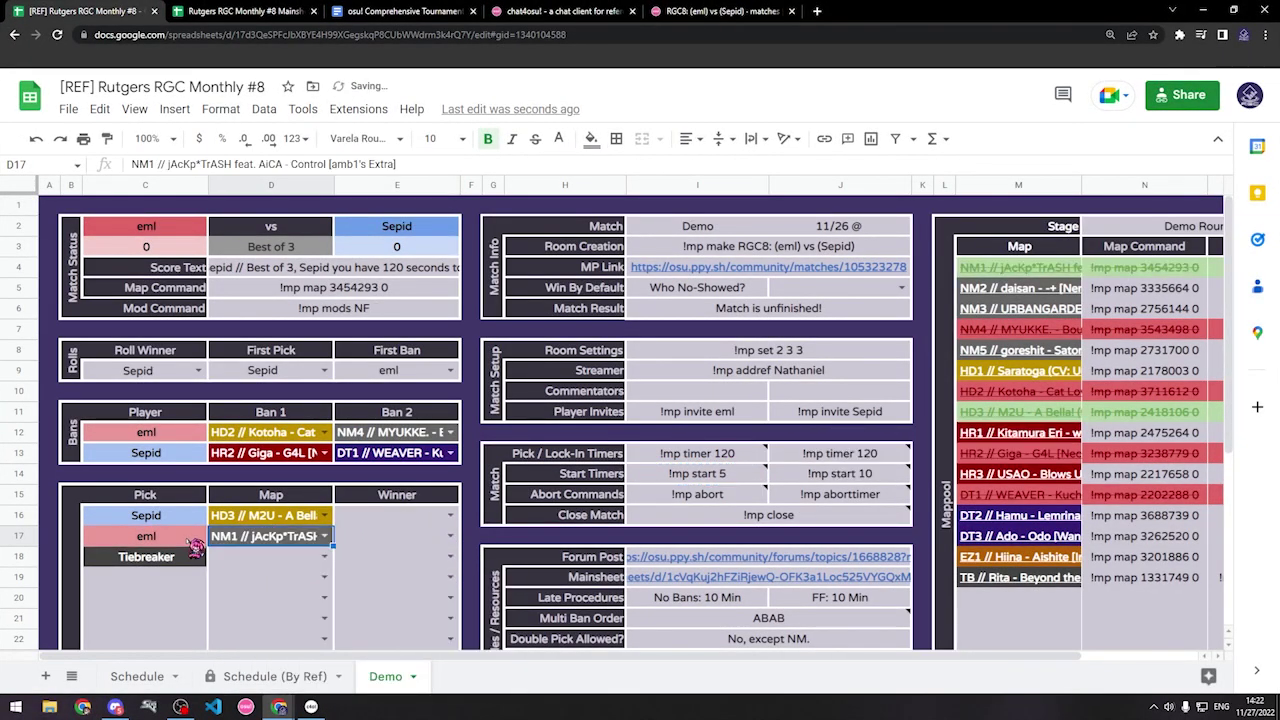
pyautogui.click(325, 557)
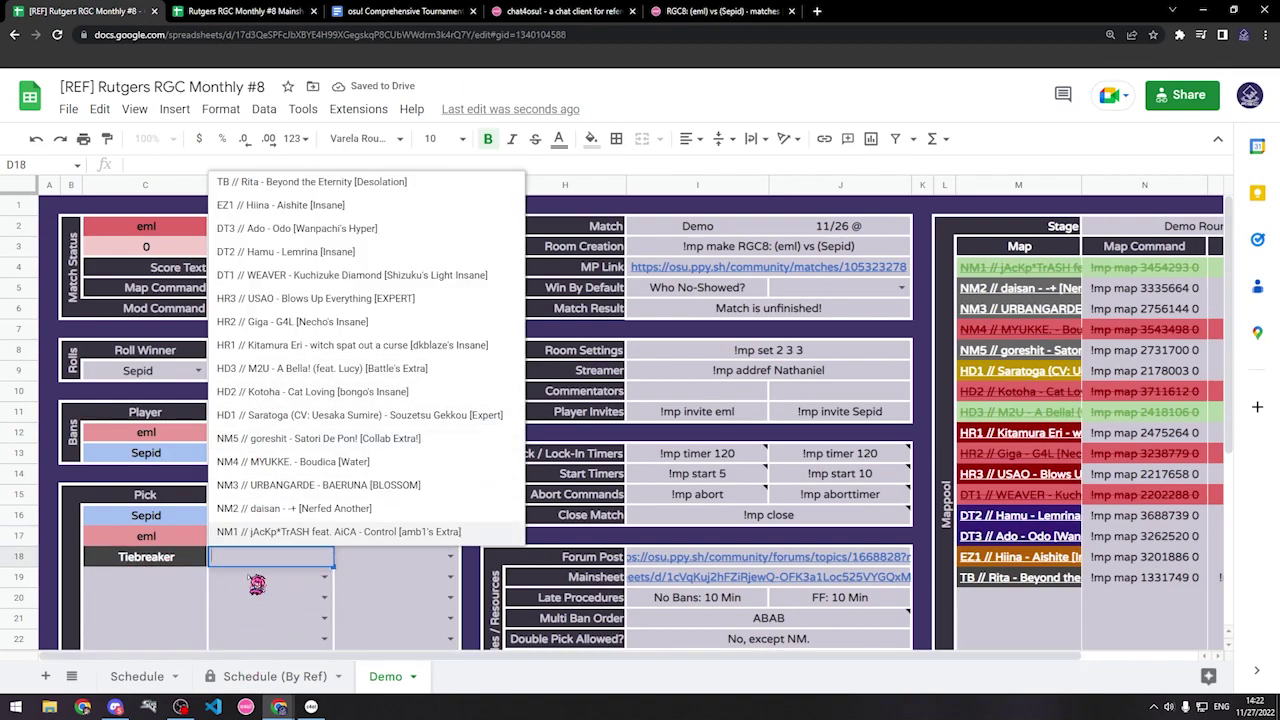
pyautogui.click(257, 580)
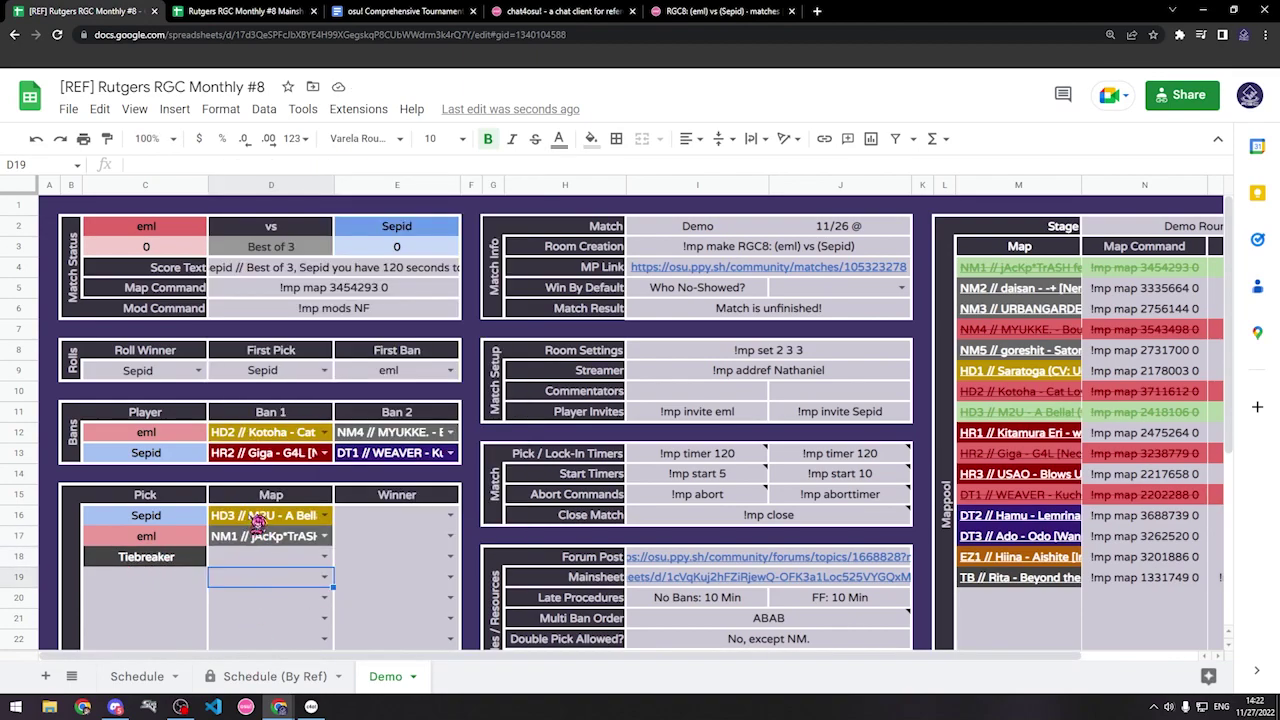
pyautogui.click(309, 544)
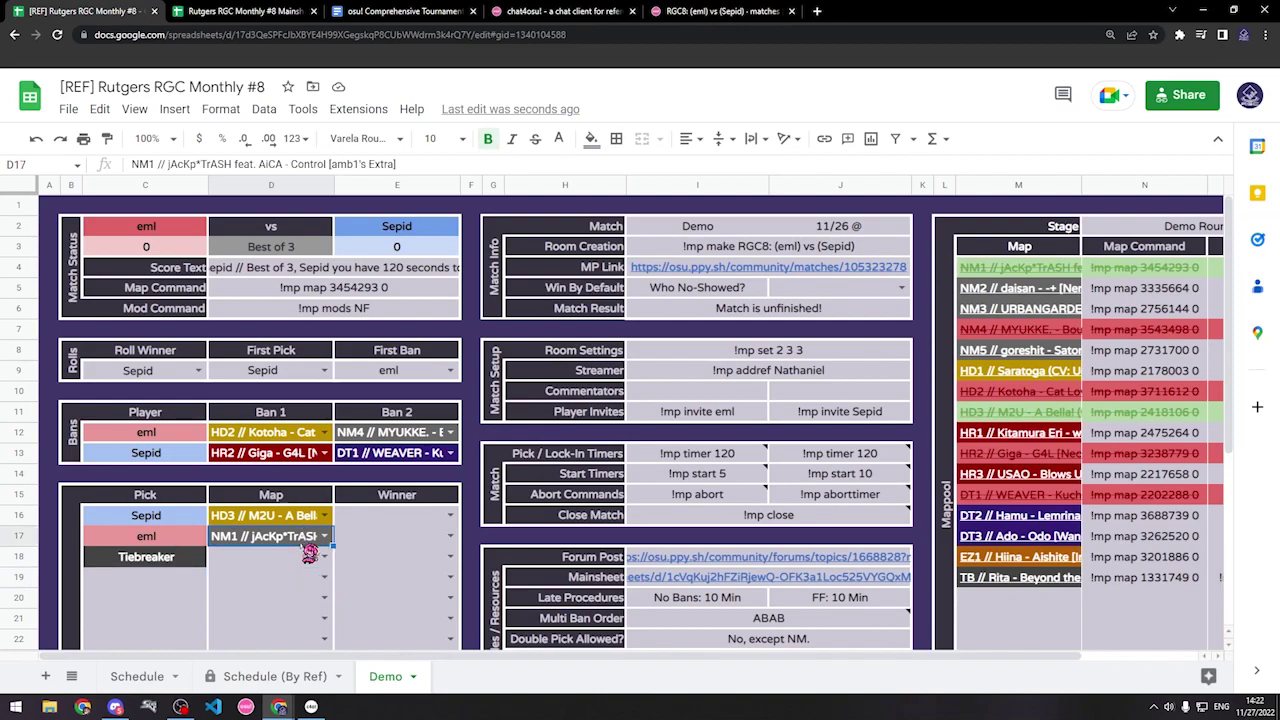
pyautogui.press('Delete')
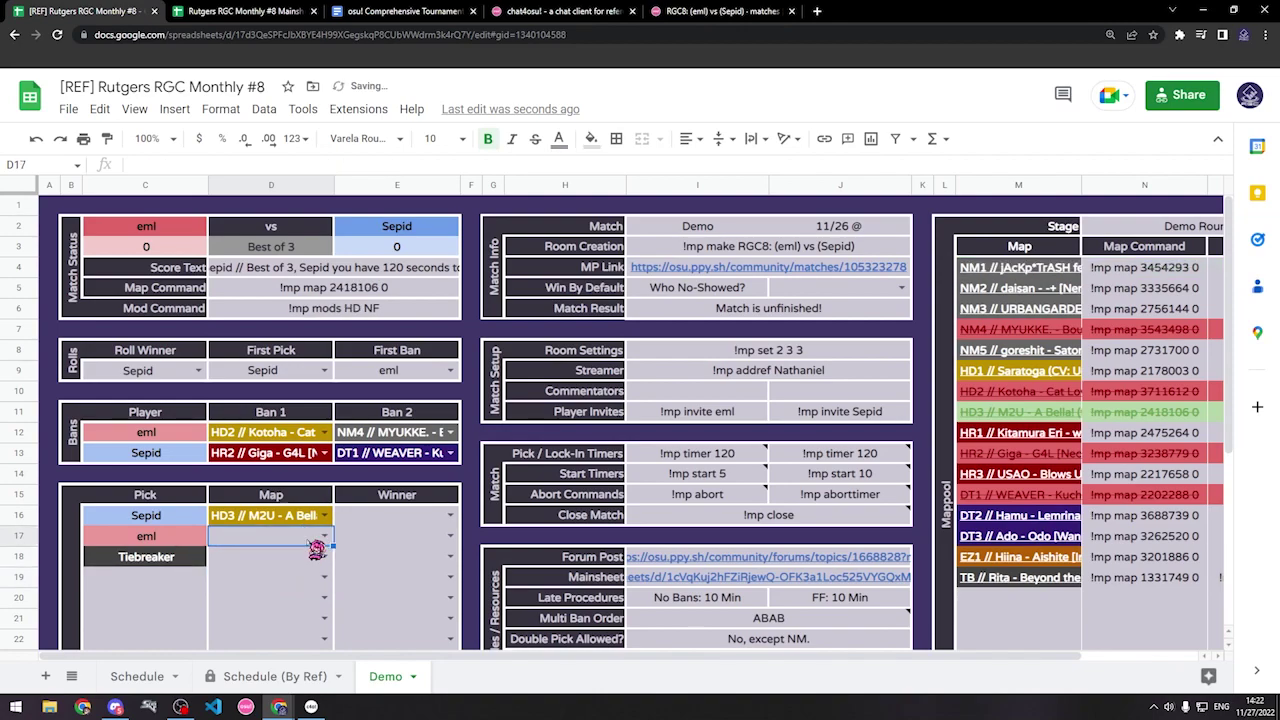
pyautogui.scroll(-2, 316, 549)
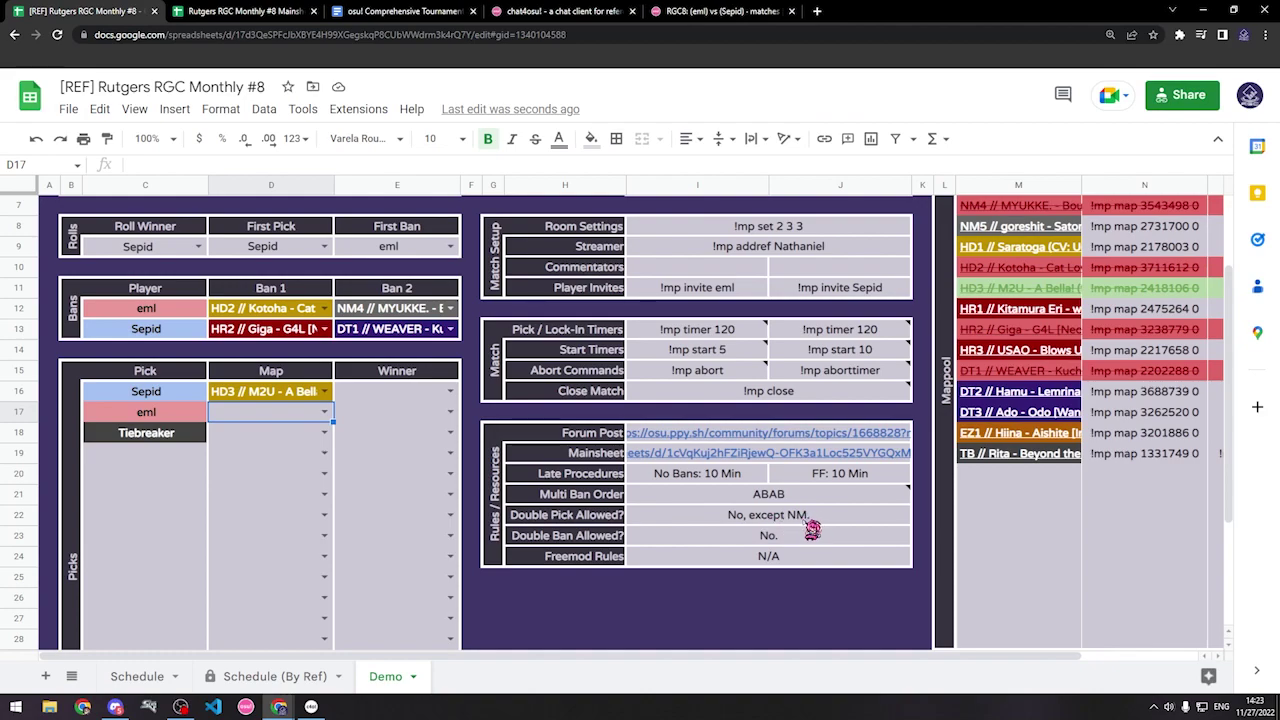
pyautogui.scroll(1, 812, 530)
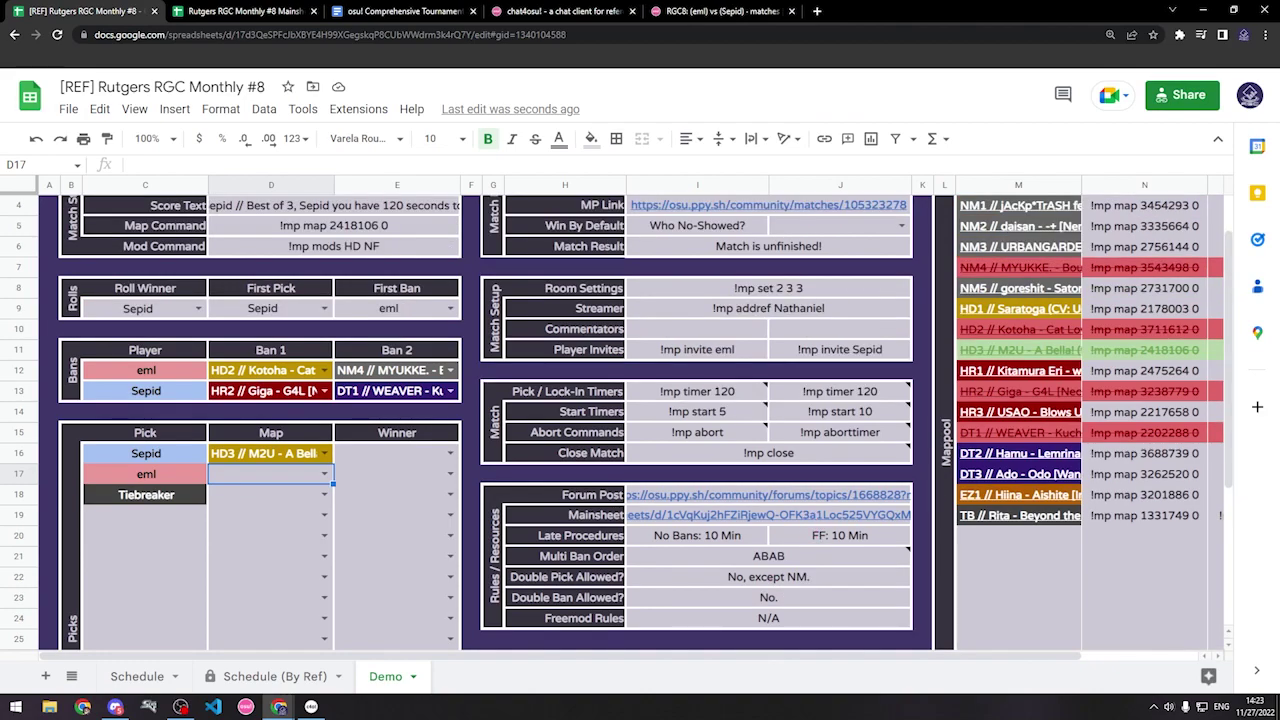
pyautogui.scroll(1, 872, 578)
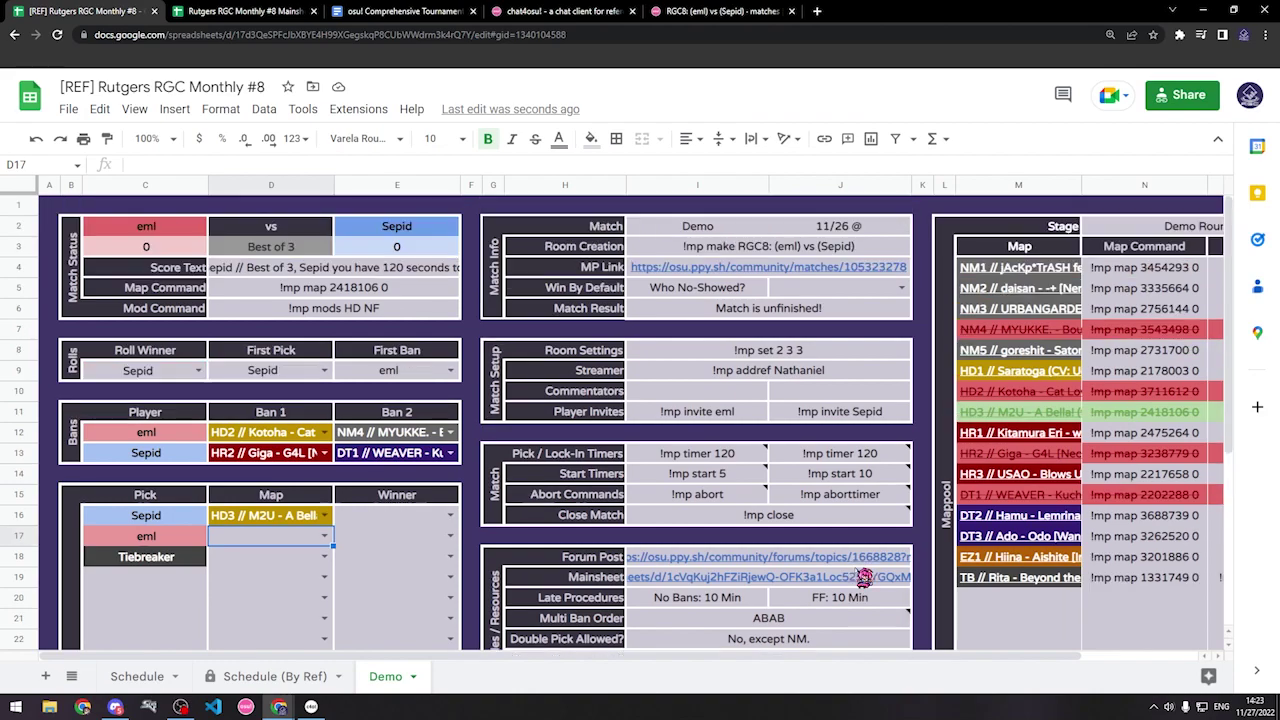
# Step: Read the map results and set E16's Winner to Sepid, making it 0–1
pyautogui.click(180, 706)
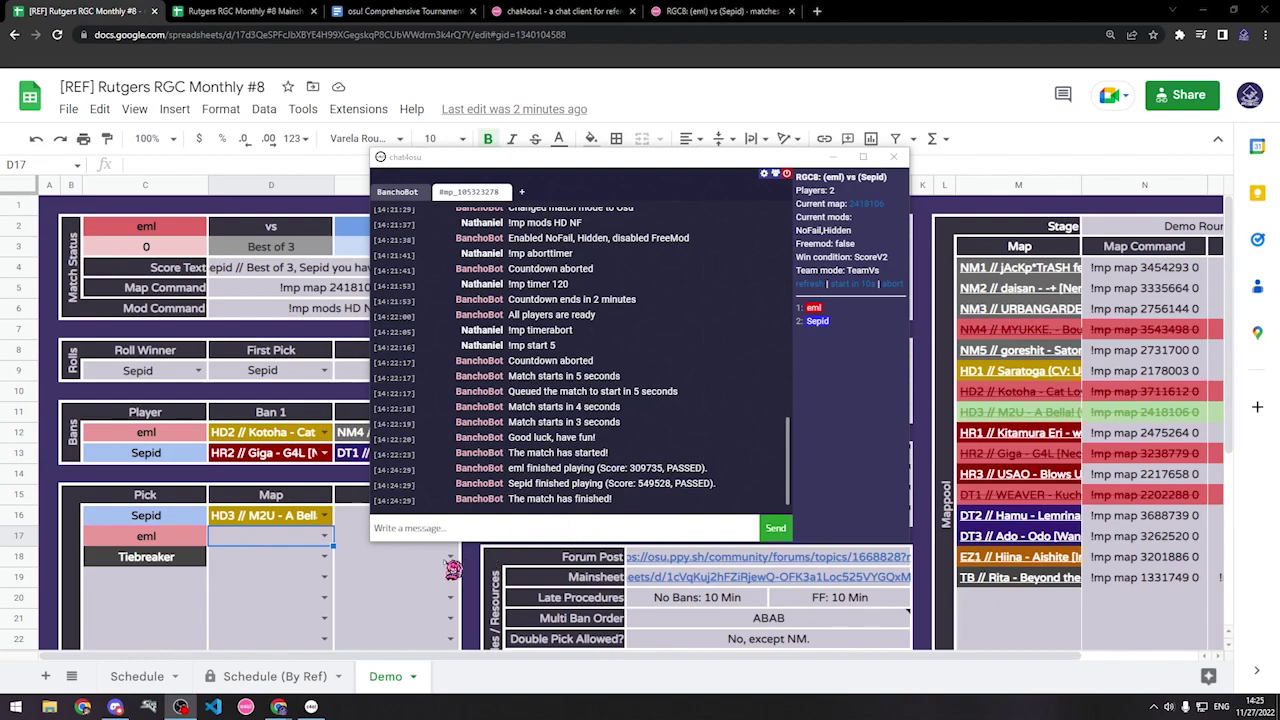
pyautogui.click(445, 577)
pyautogui.click(450, 517)
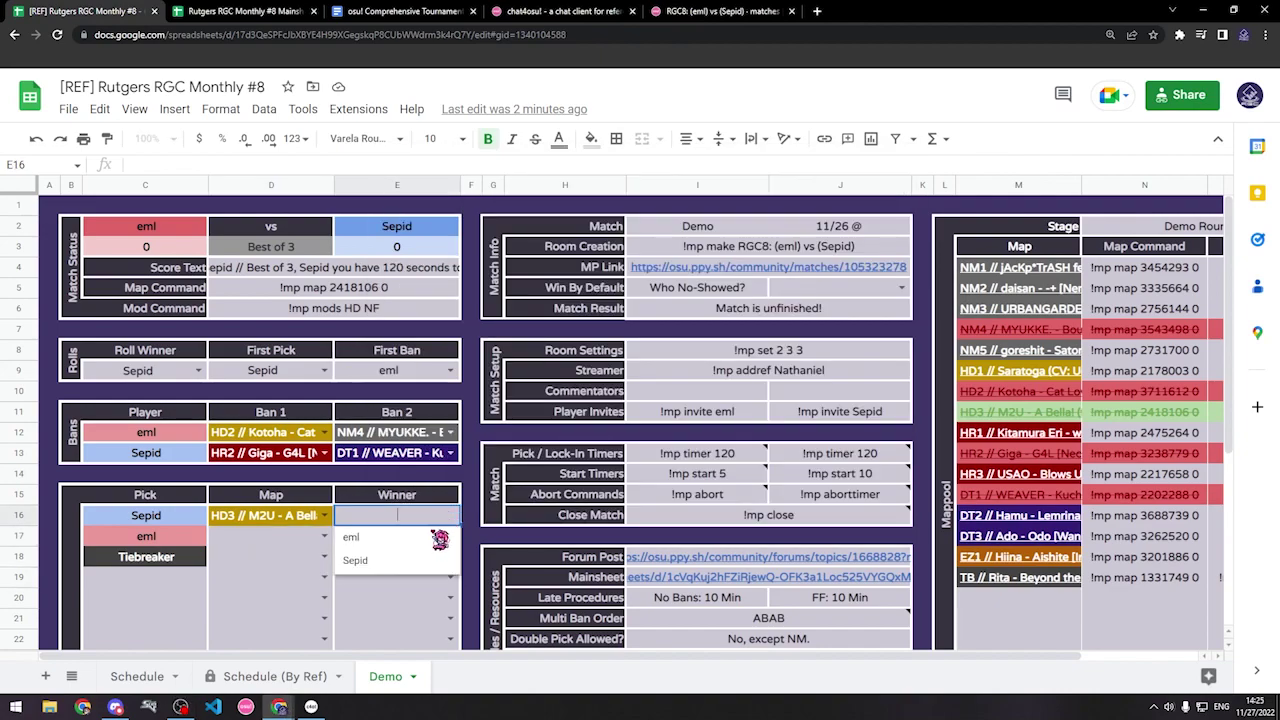
pyautogui.click(381, 557)
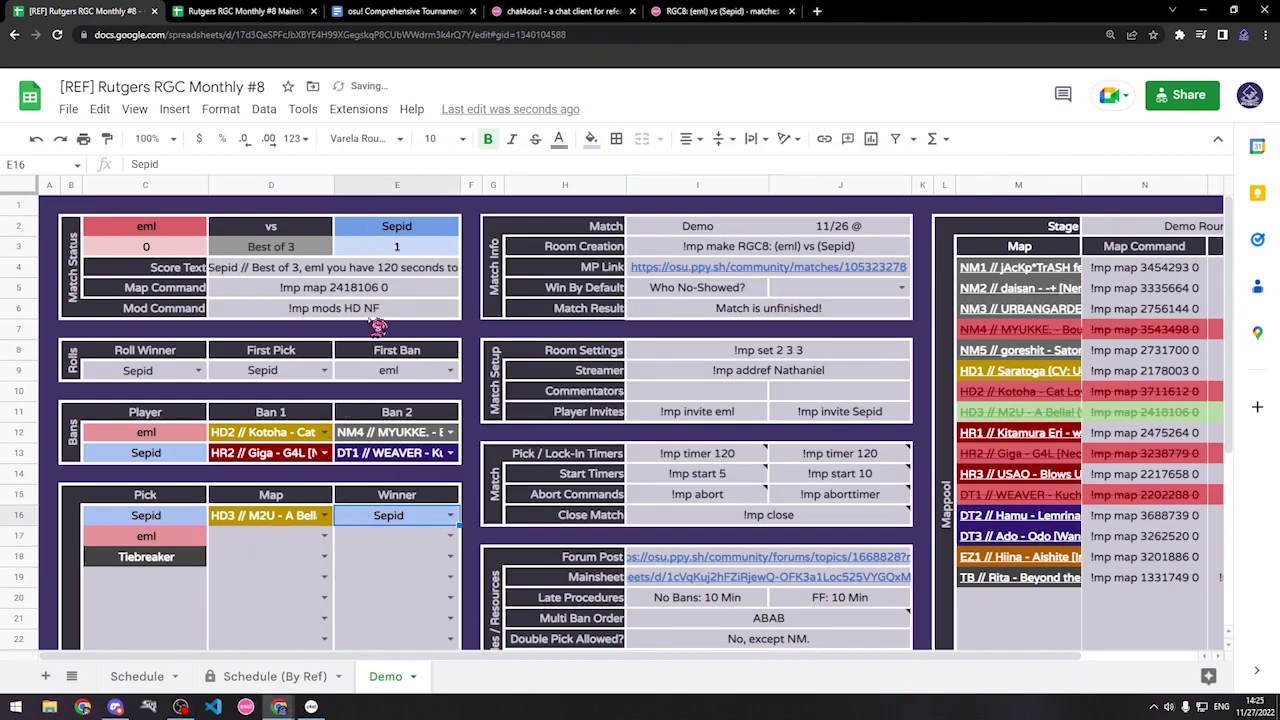
# Step: Paste the updated Score Text into chat, then clear it without sending
pyautogui.click(340, 267)
pyautogui.hotkey('ctrl', 'c')
pyautogui.click(311, 706)
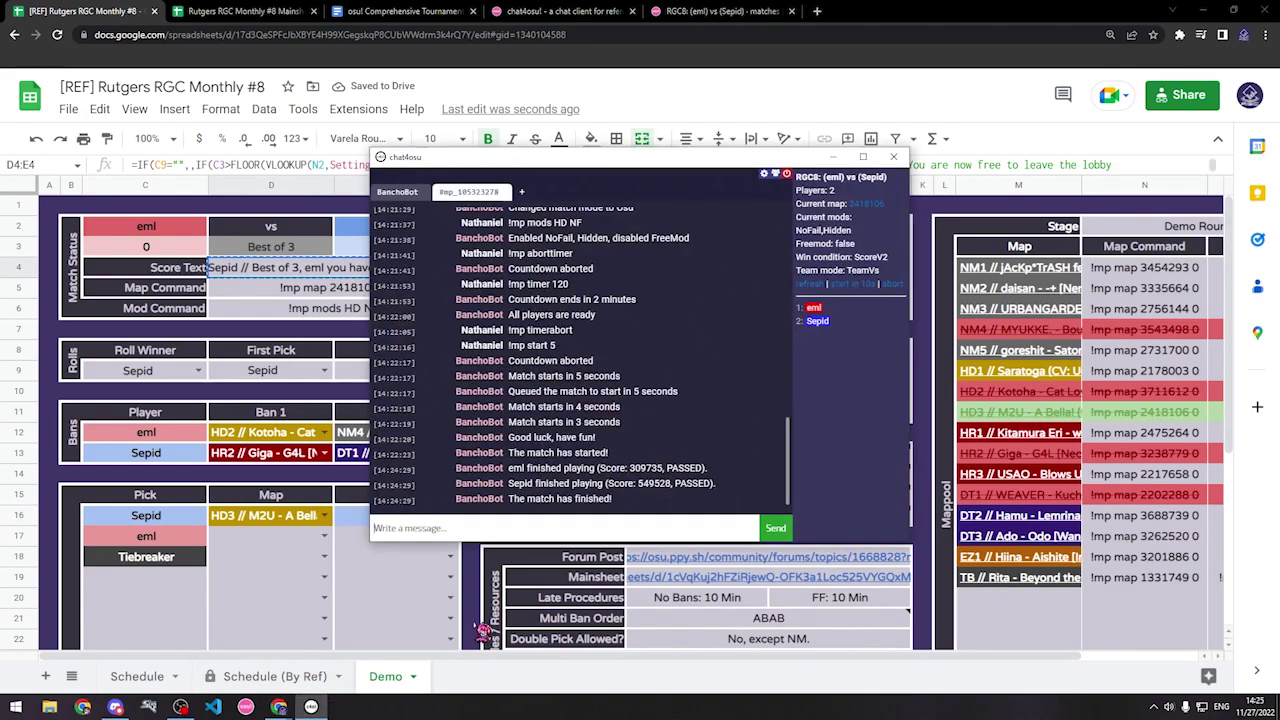
pyautogui.hotkey('ctrl', 'v')
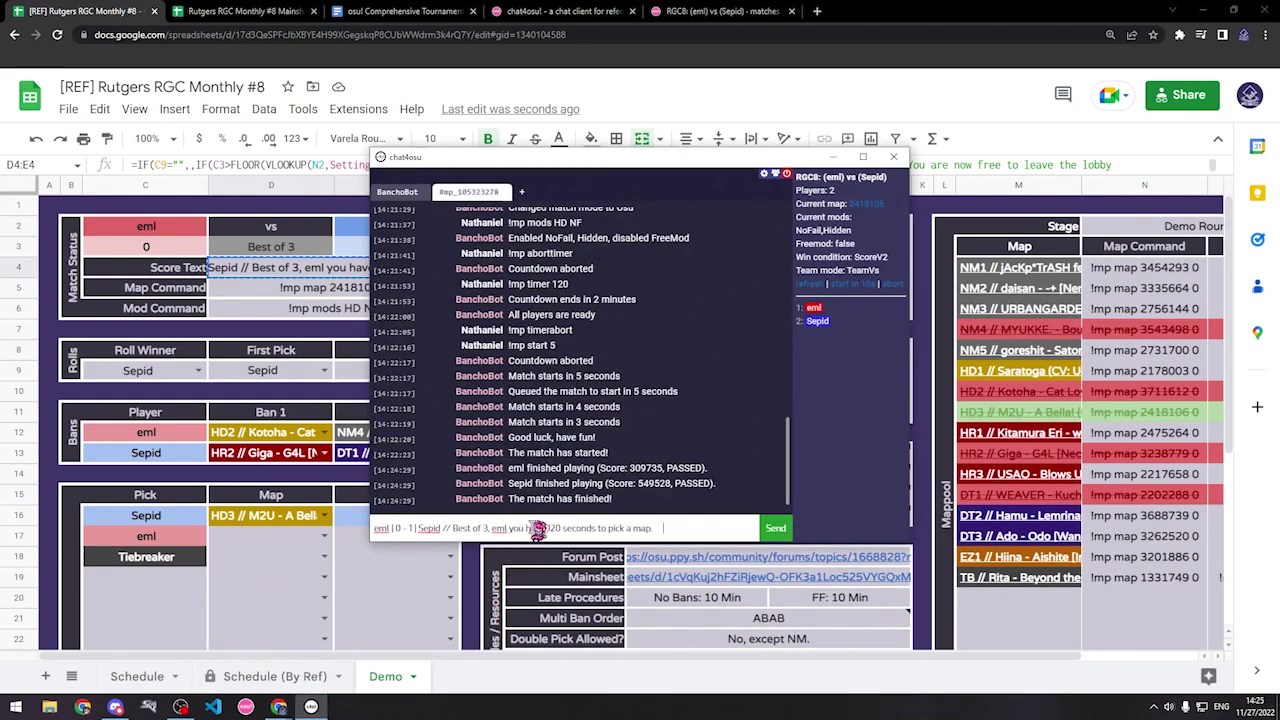
pyautogui.moveTo(493, 528); pyautogui.dragTo(518, 529)
pyautogui.hotkey('ctrl', 'a')
pyautogui.press('BackSpace')
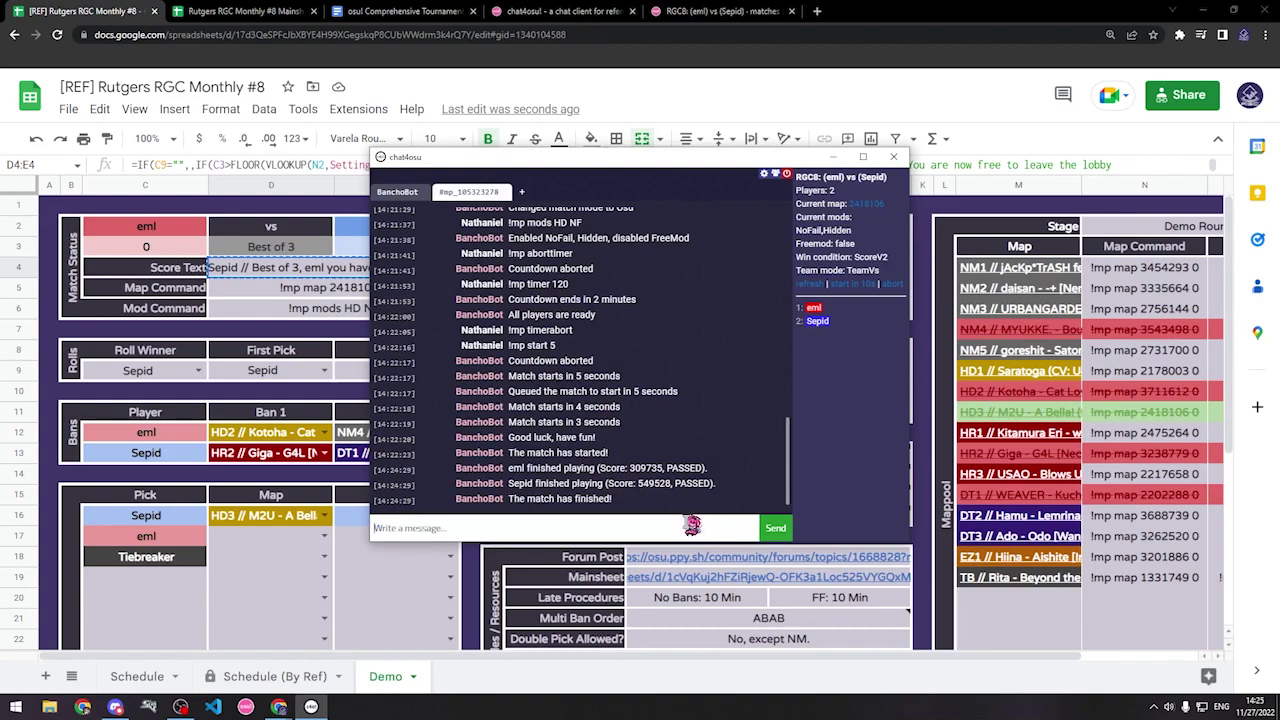
pyautogui.click(369, 580)
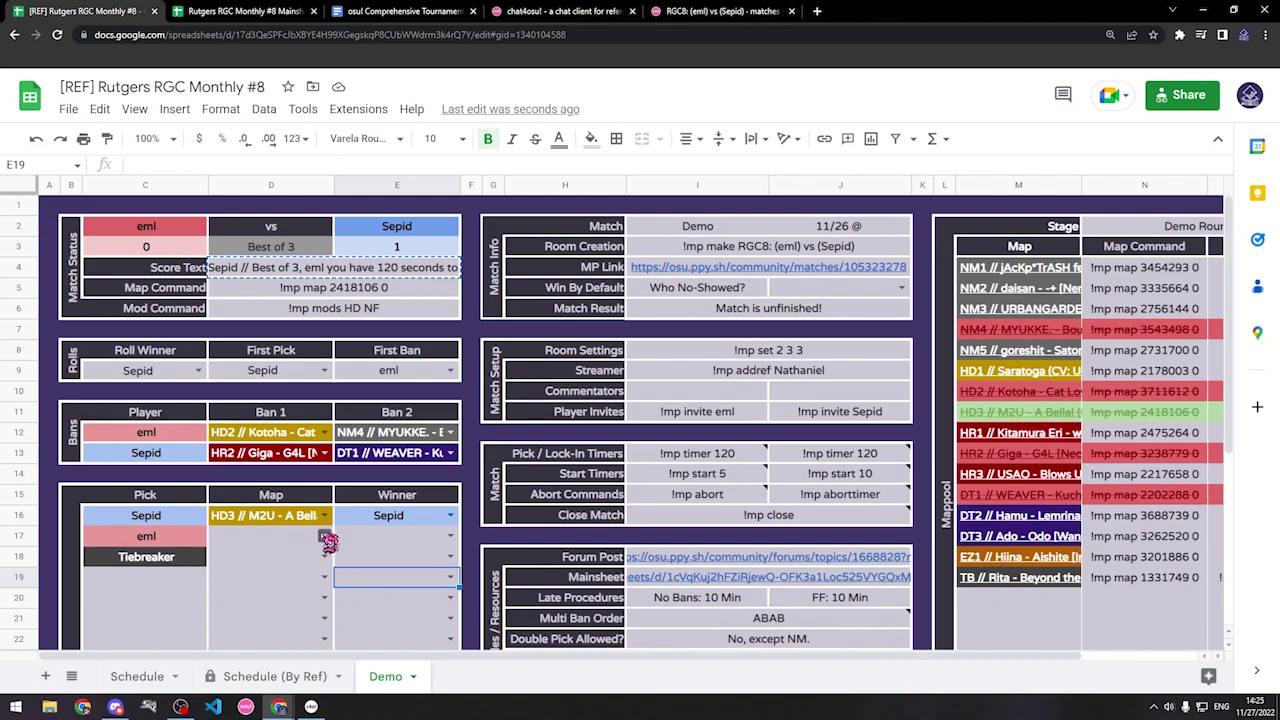
# Step: Record eml's pick as NM1 with eml as winner, making it 1–1
pyautogui.click(324, 537)
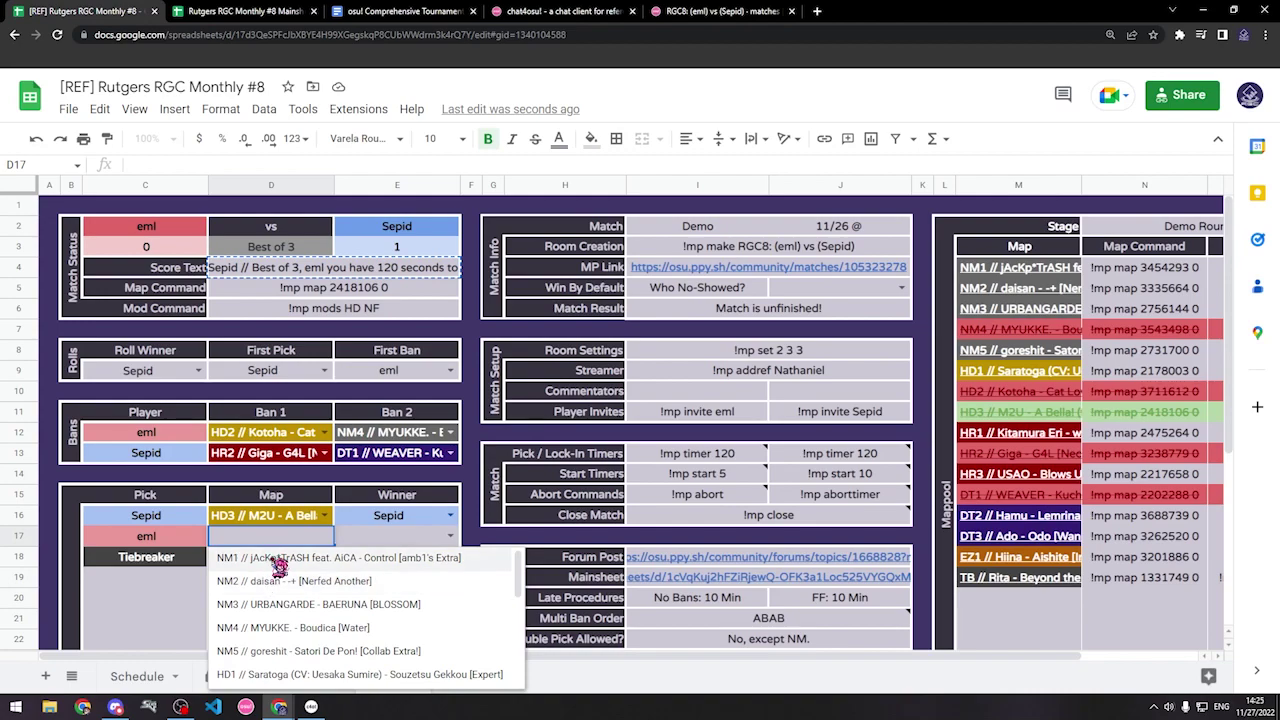
pyautogui.click(276, 559)
pyautogui.click(450, 537)
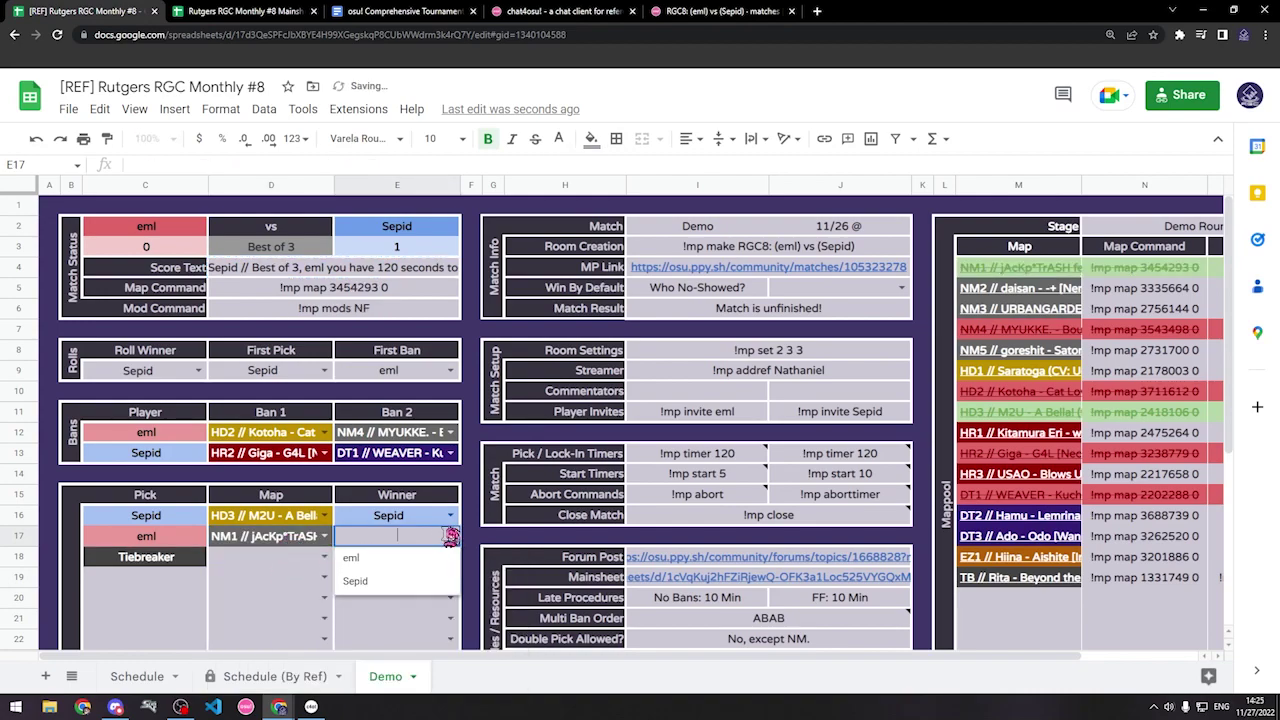
pyautogui.click(370, 558)
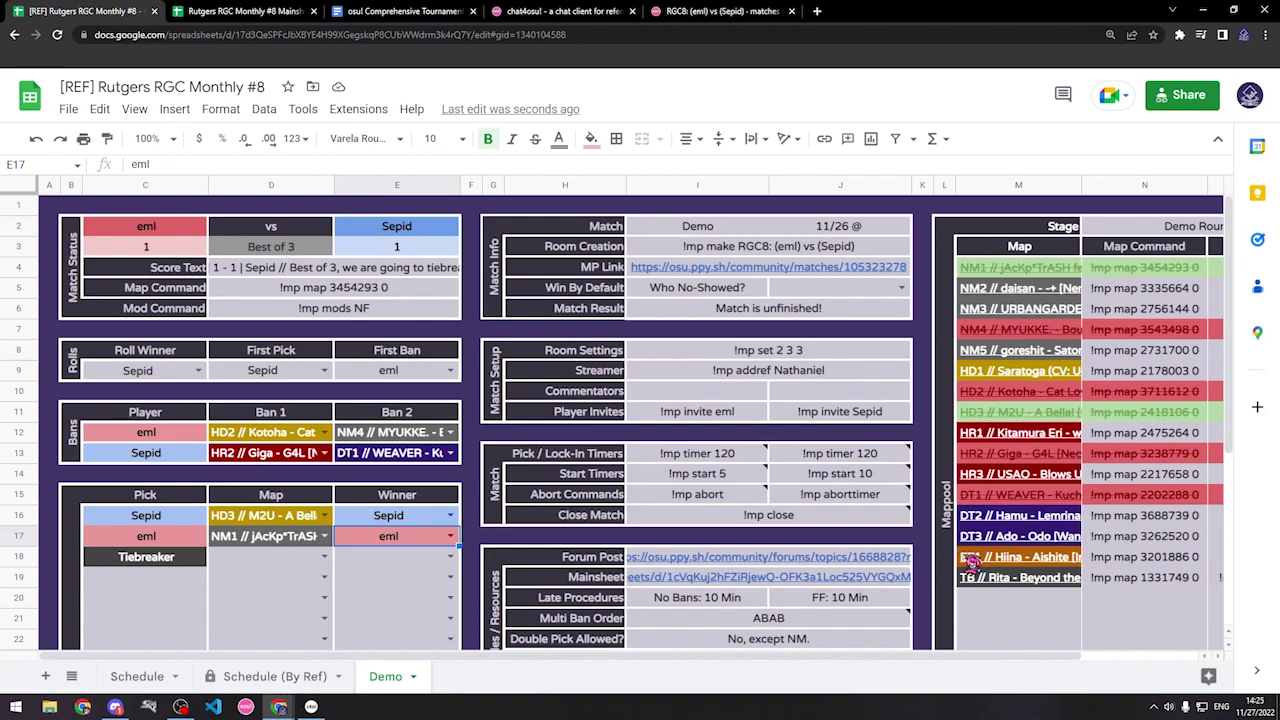
# Step: Set the tiebreaker map in D18 to TB // Rita - Beyond the Eternity [Desolation]
pyautogui.click(318, 560)
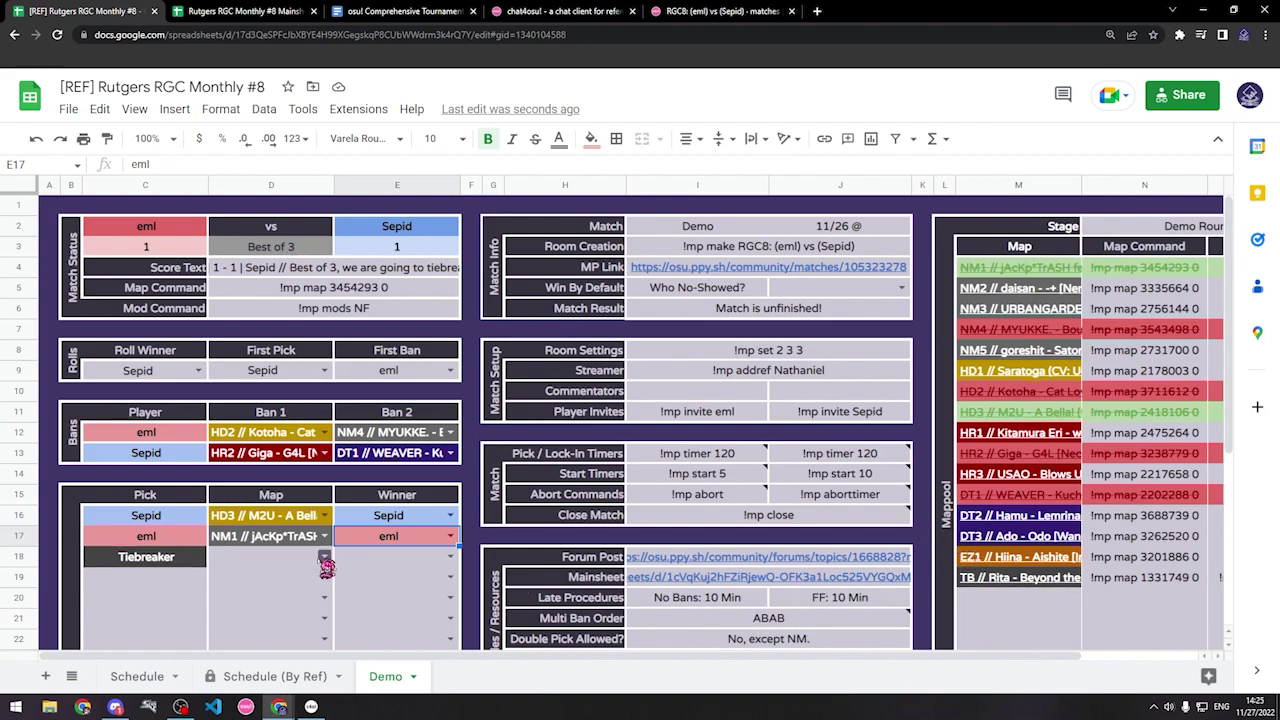
pyautogui.click(324, 557)
pyautogui.click(295, 183)
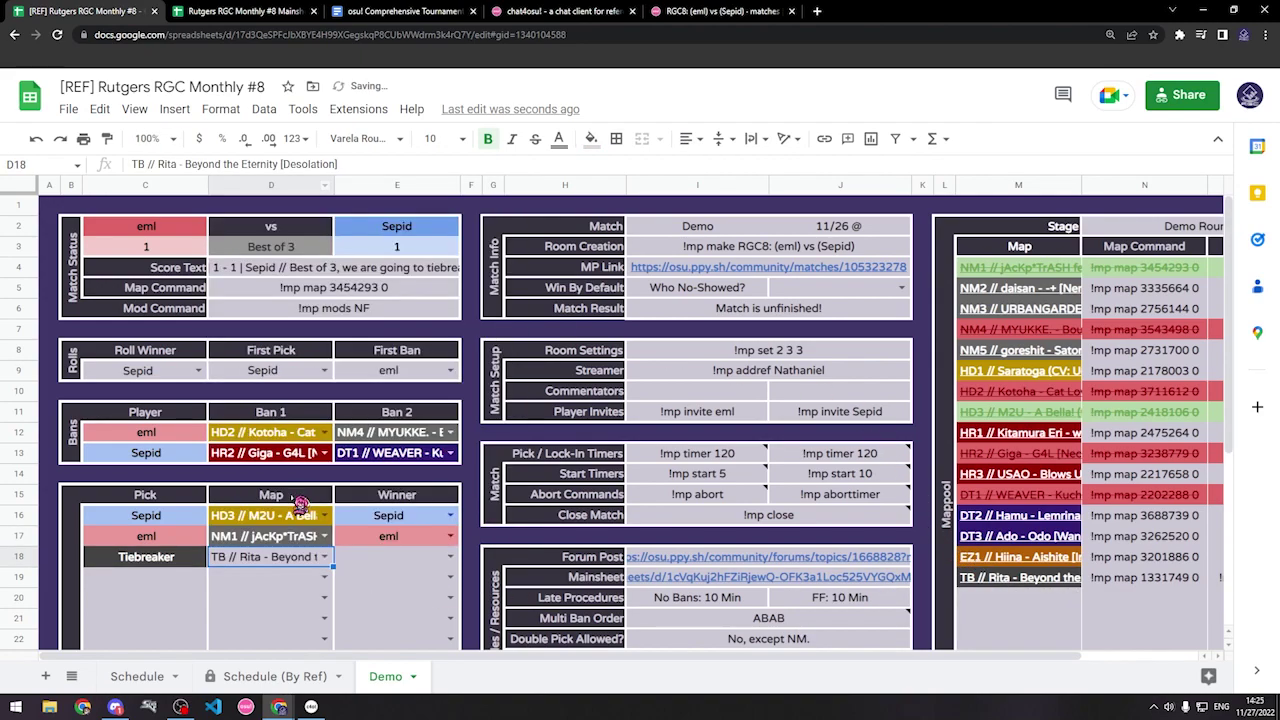
# Step: Copy the Score Text from D4:E4 and send the 1 - 1 tiebreaker announcement to the lobby chat
pyautogui.click(341, 288)
pyautogui.click(337, 268)
pyautogui.hotkey('ctrl', 'c')
pyautogui.click(311, 706)
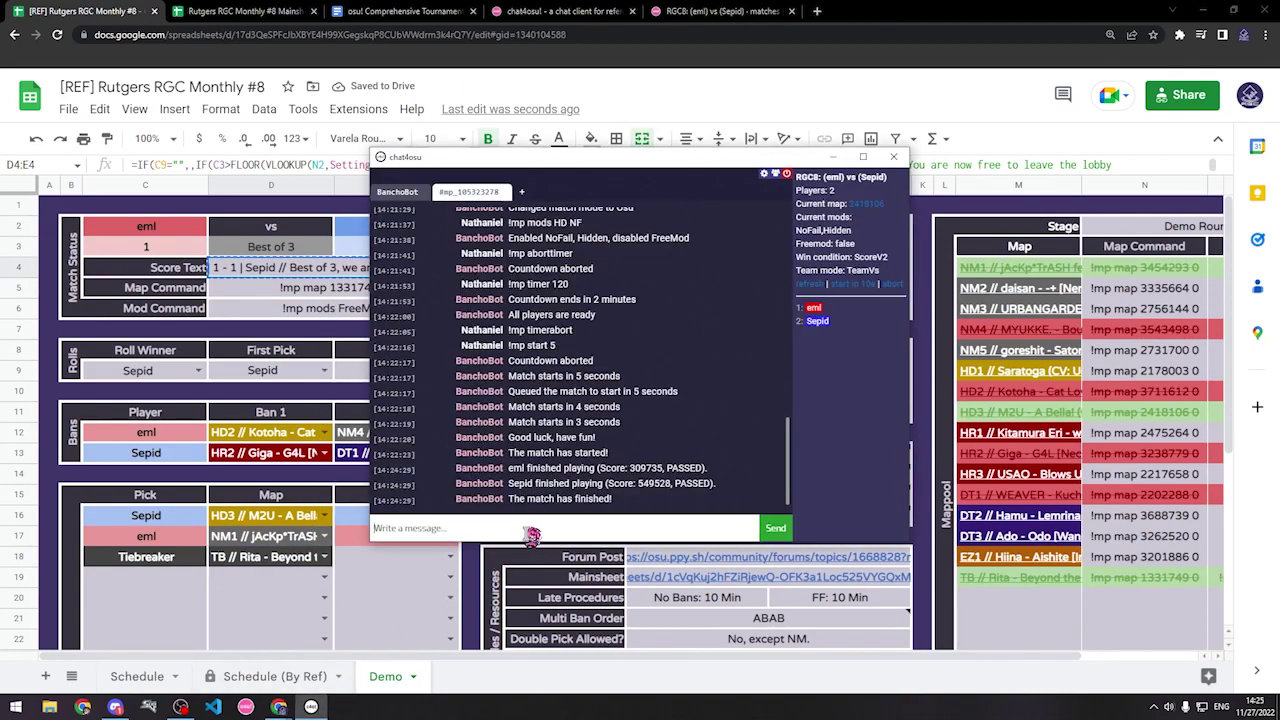
pyautogui.click(538, 528)
pyautogui.hotkey('ctrl', 'v')
pyautogui.press('Return')
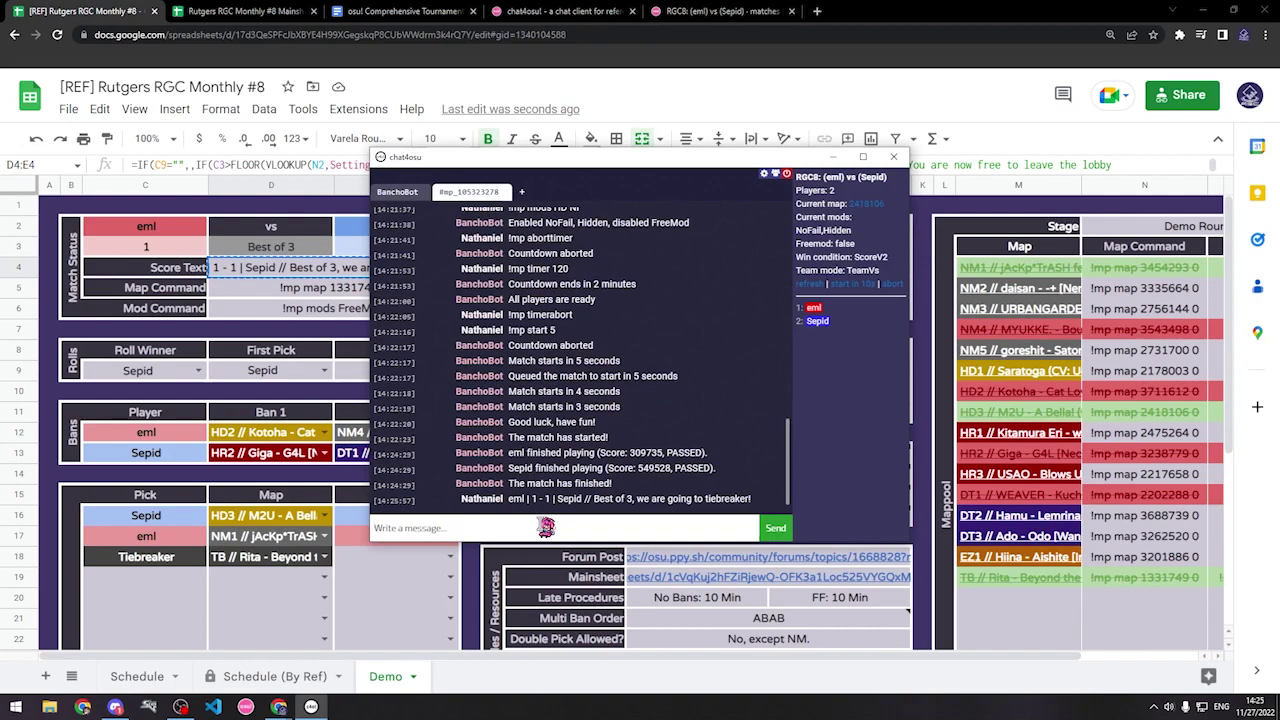
pyautogui.click(400, 585)
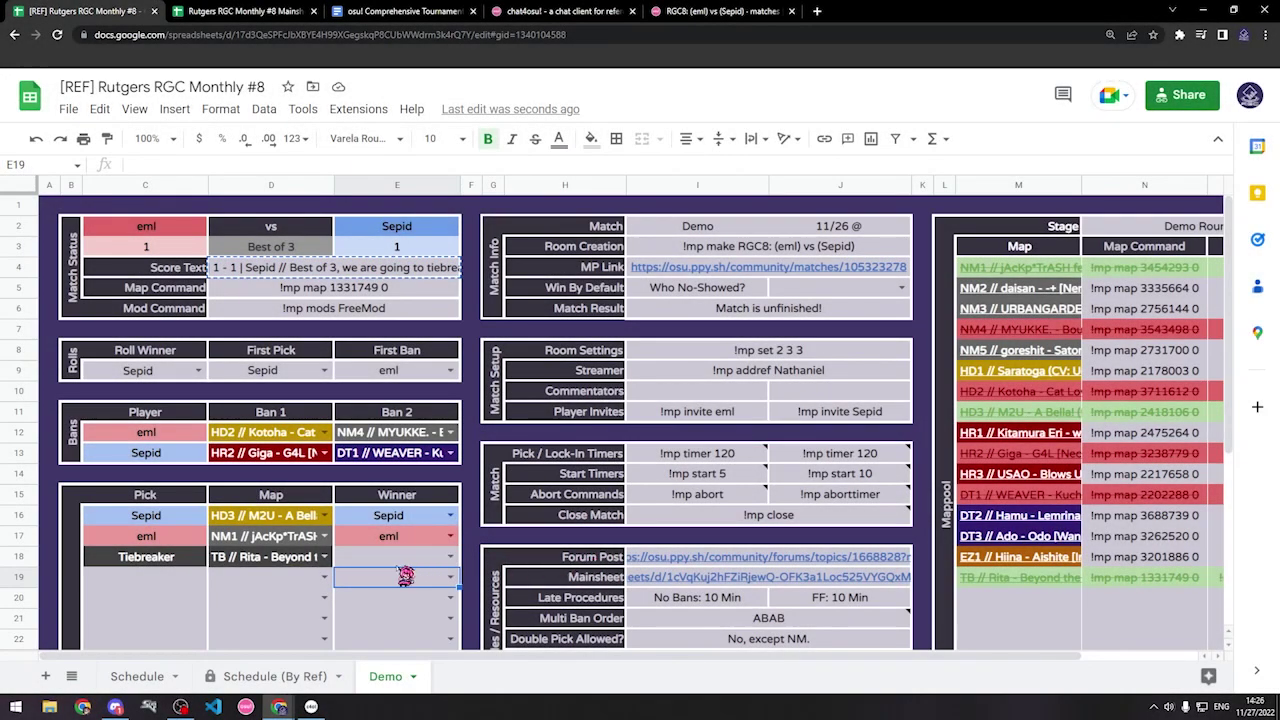
# Step: Record eml as the tiebreaker winner in E18 and copy the updated Score Text
pyautogui.click(451, 557)
pyautogui.click(405, 546)
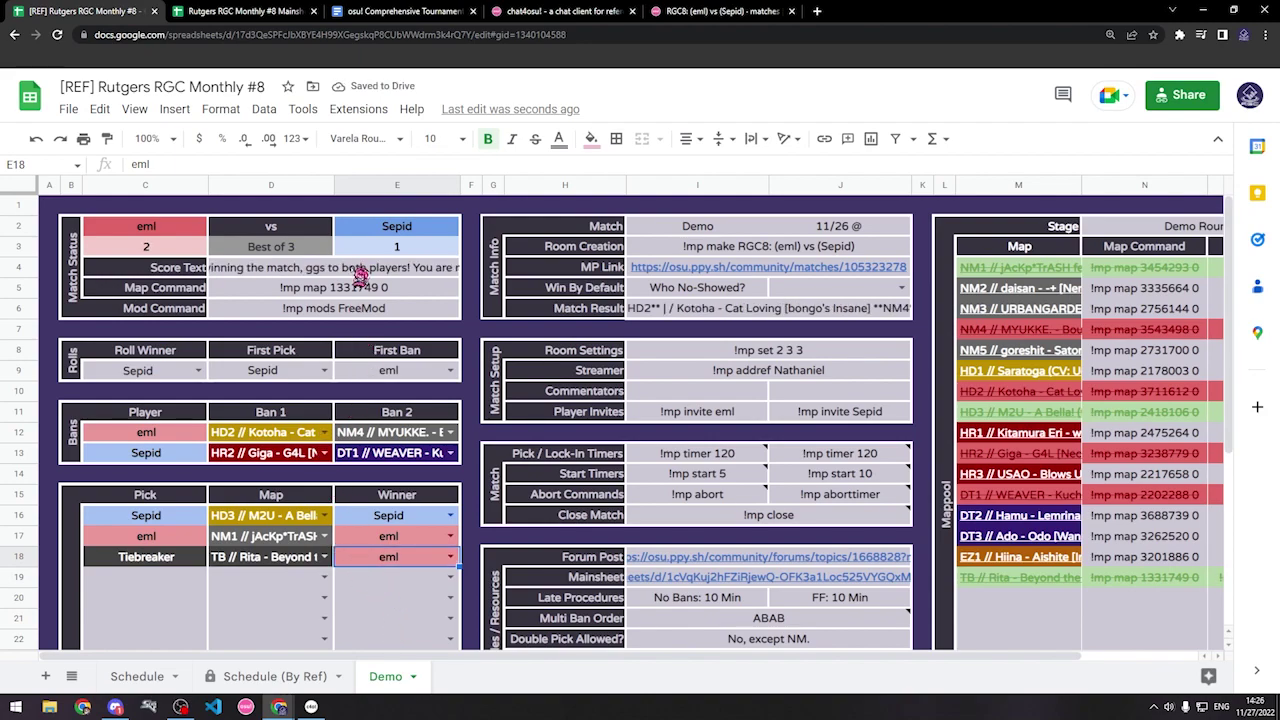
pyautogui.click(355, 280)
pyautogui.hotkey('ctrl', 'c')
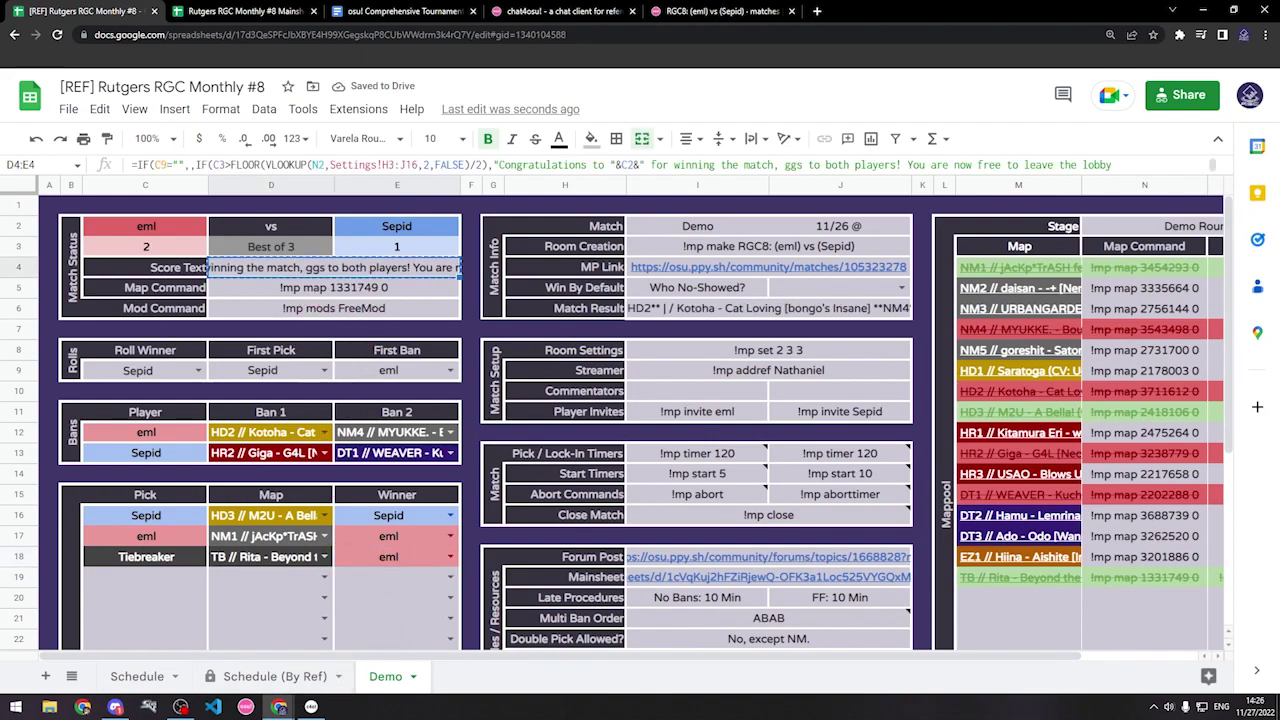
# Step: Send a short note and the pasted congratulations message for eml to the lobby
pyautogui.click(311, 707)
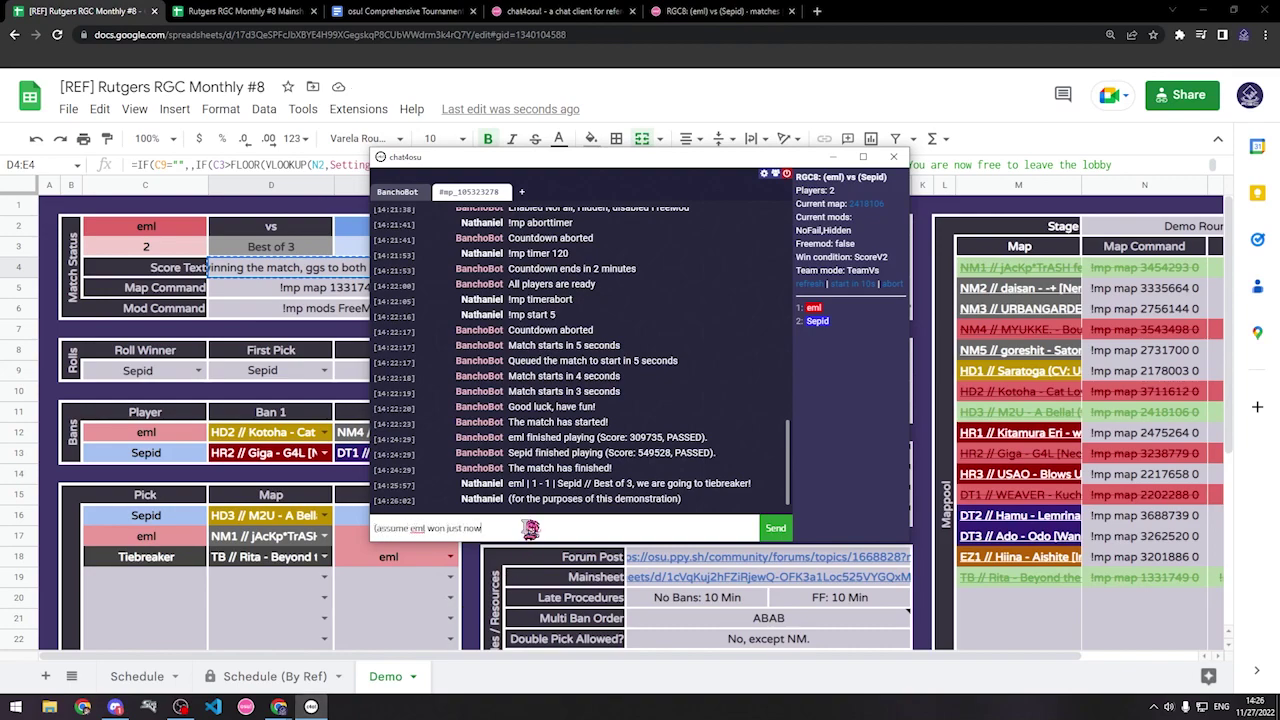
pyautogui.write(')')
pyautogui.press('Return')
pyautogui.hotkey('ctrl', 'v')
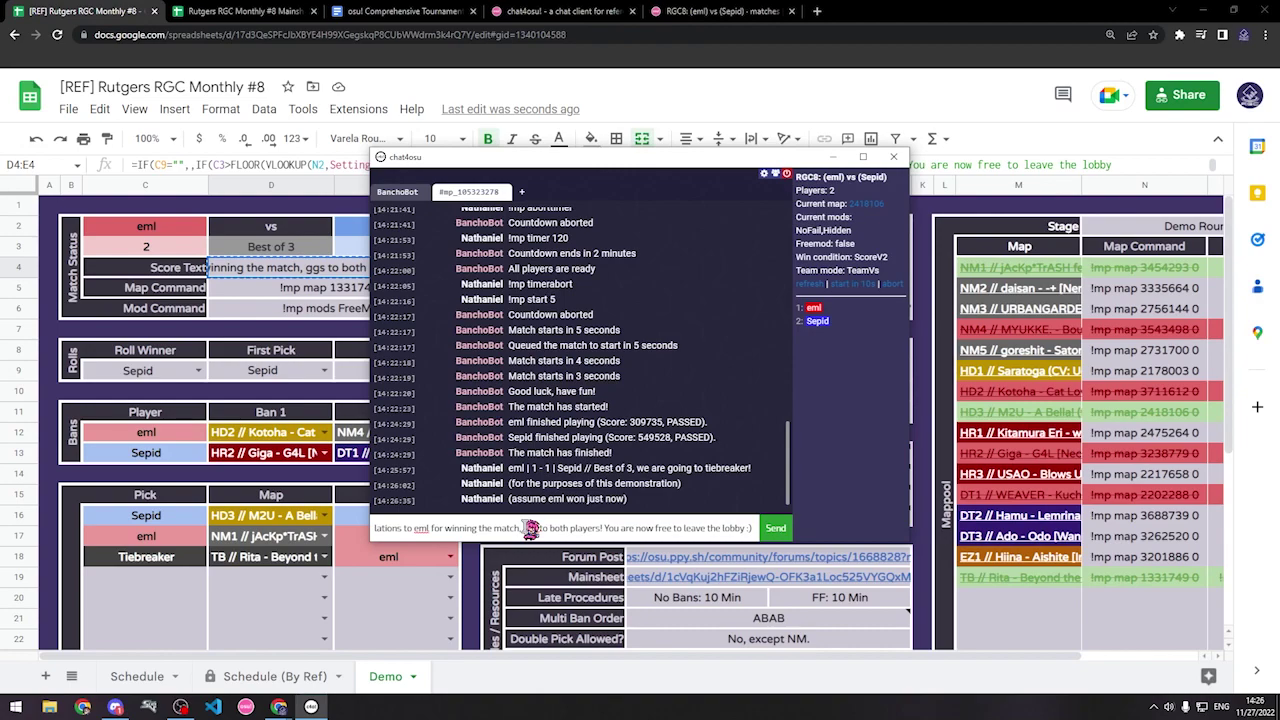
pyautogui.press('Return')
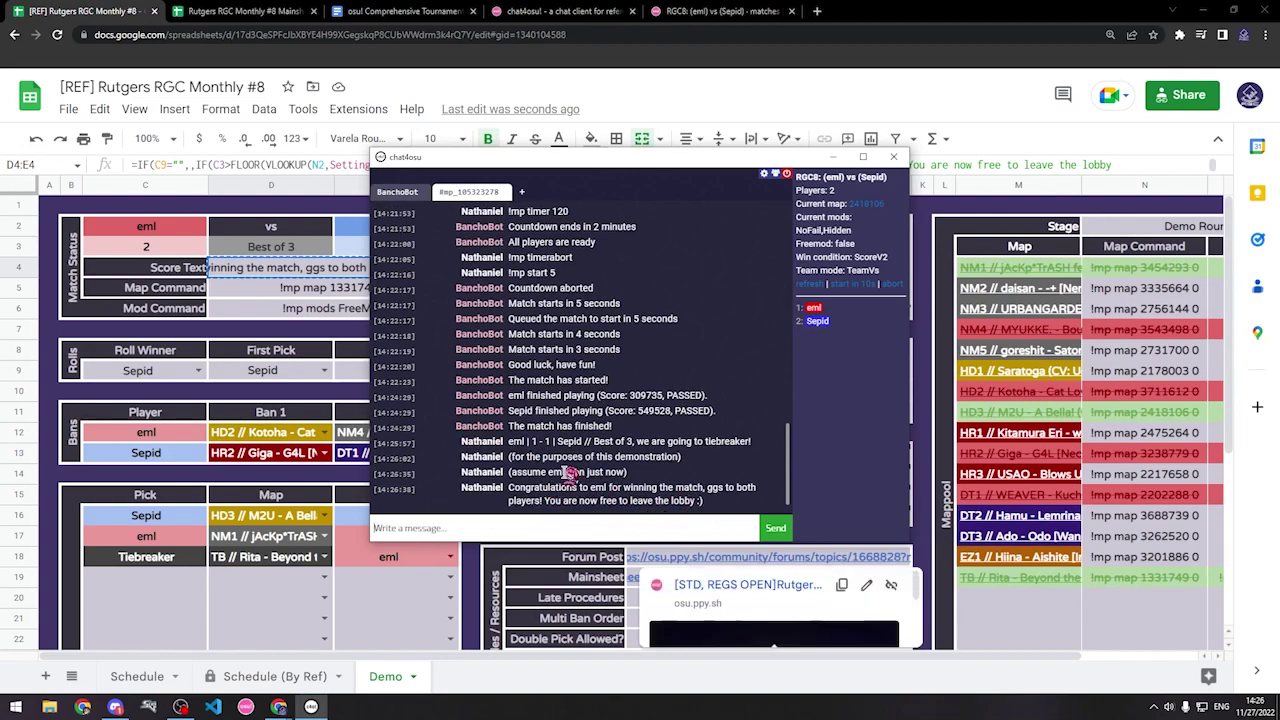
pyautogui.click(363, 607)
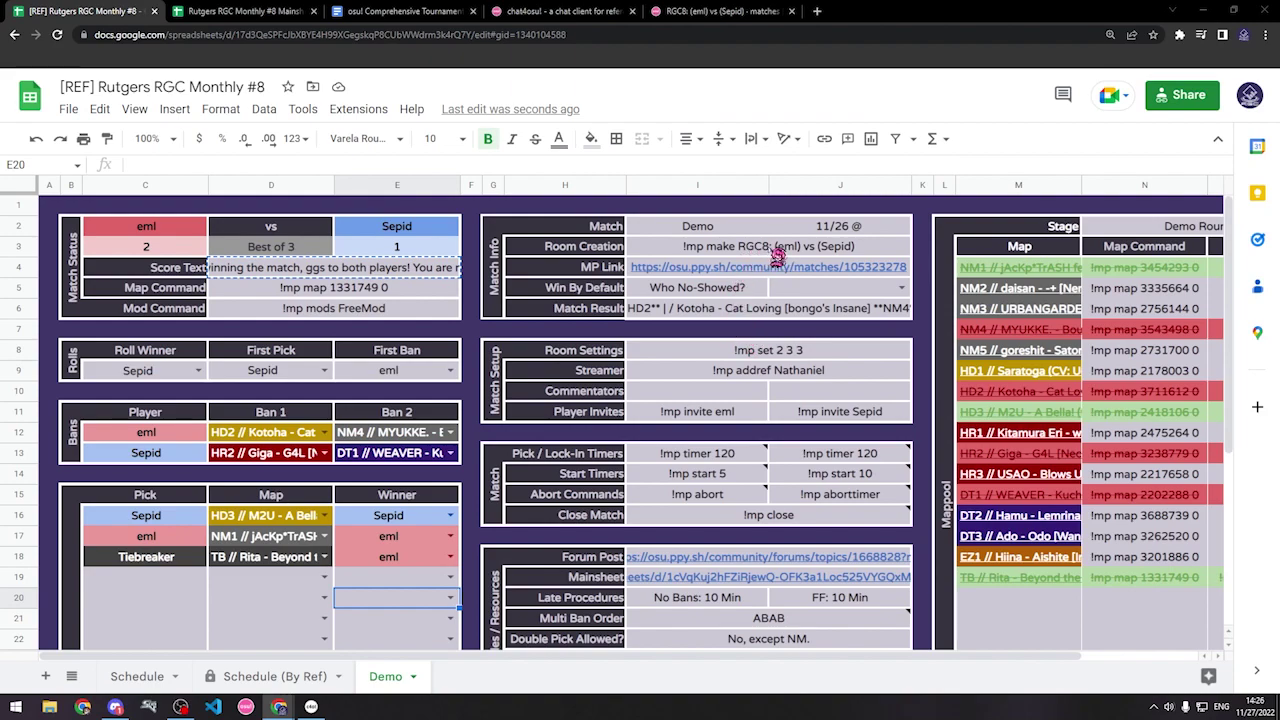
# Step: Send the !mp close command from the sheet to the lobby and close the finished match tab
pyautogui.click(782, 520)
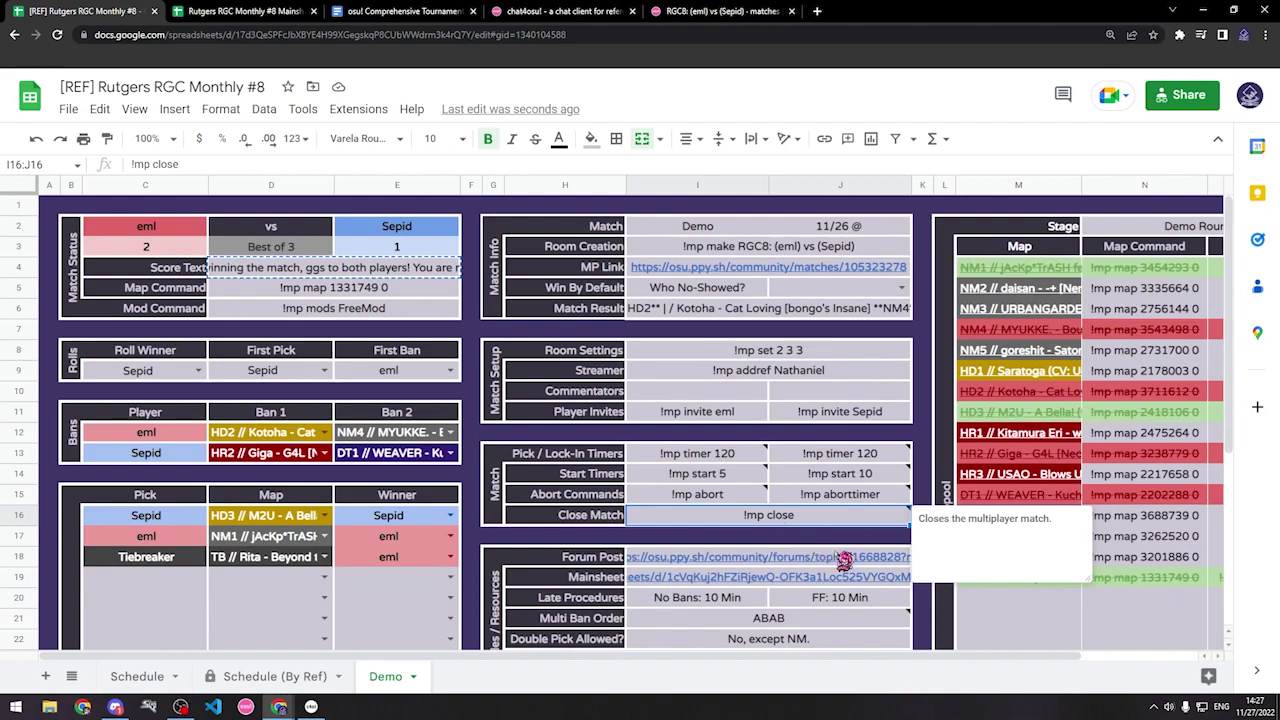
pyautogui.hotkey('ctrl', 'c')
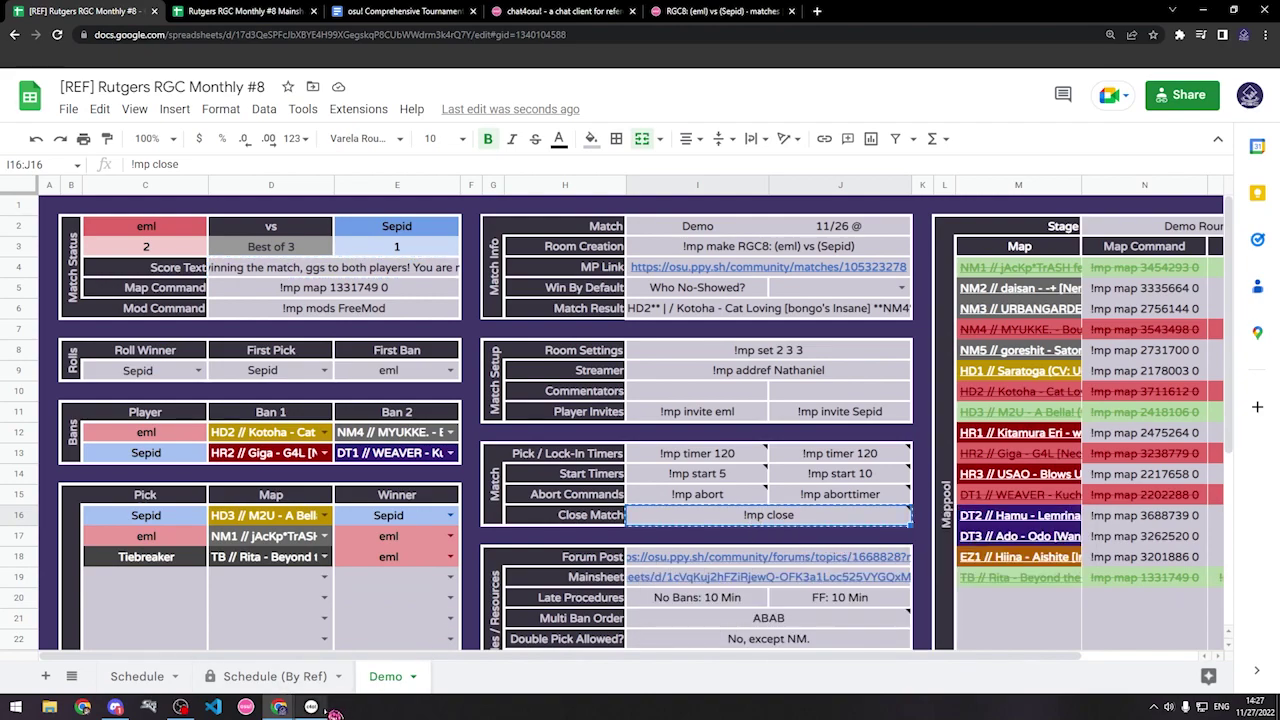
pyautogui.click(311, 706)
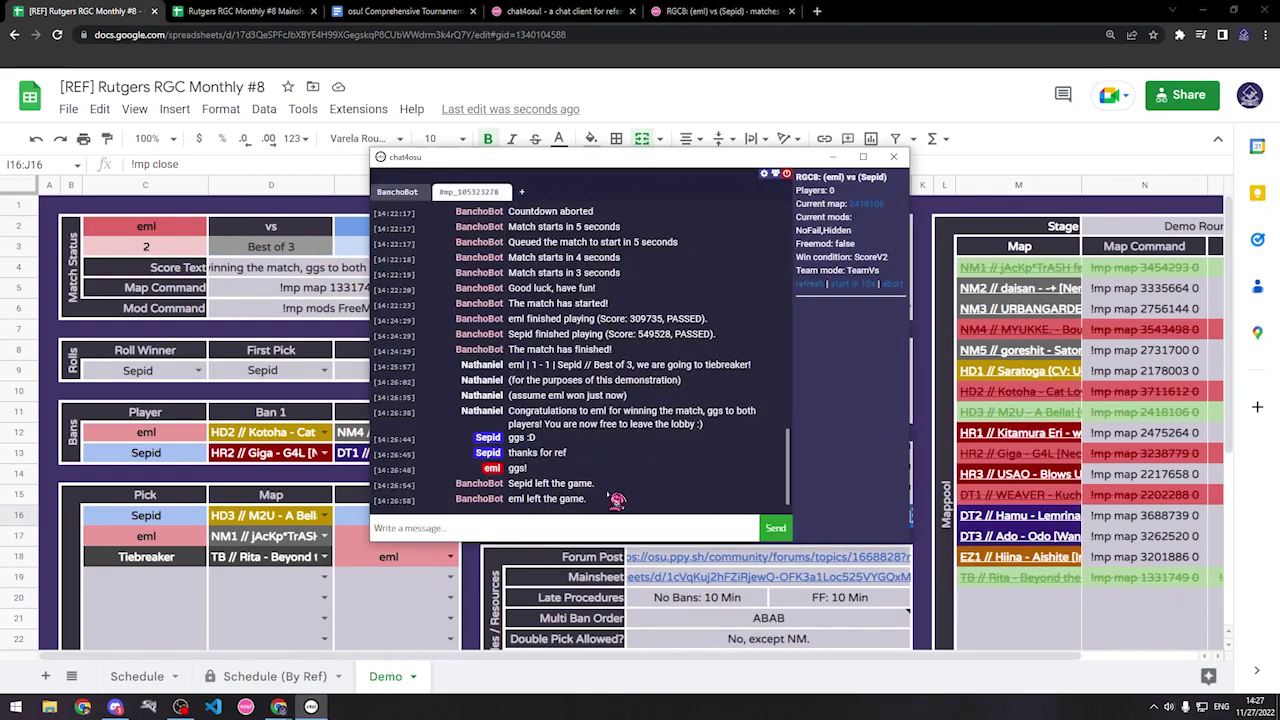
pyautogui.press('Return')
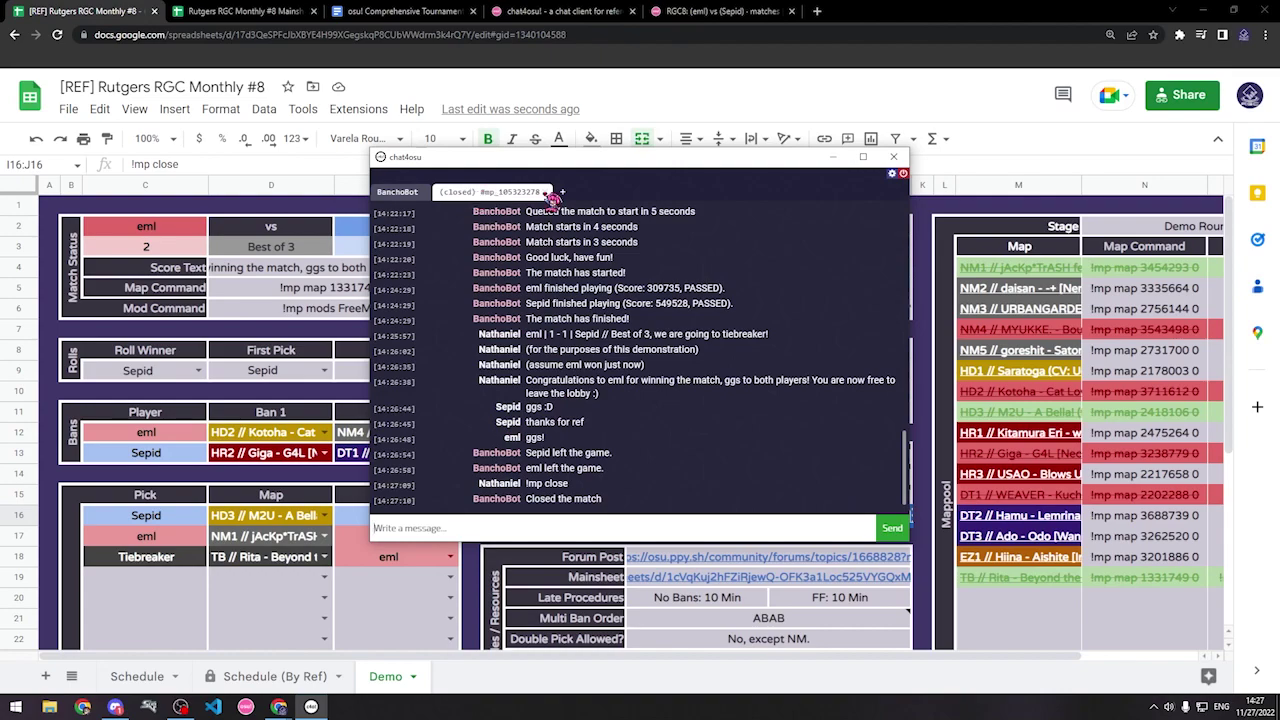
pyautogui.click(550, 196)
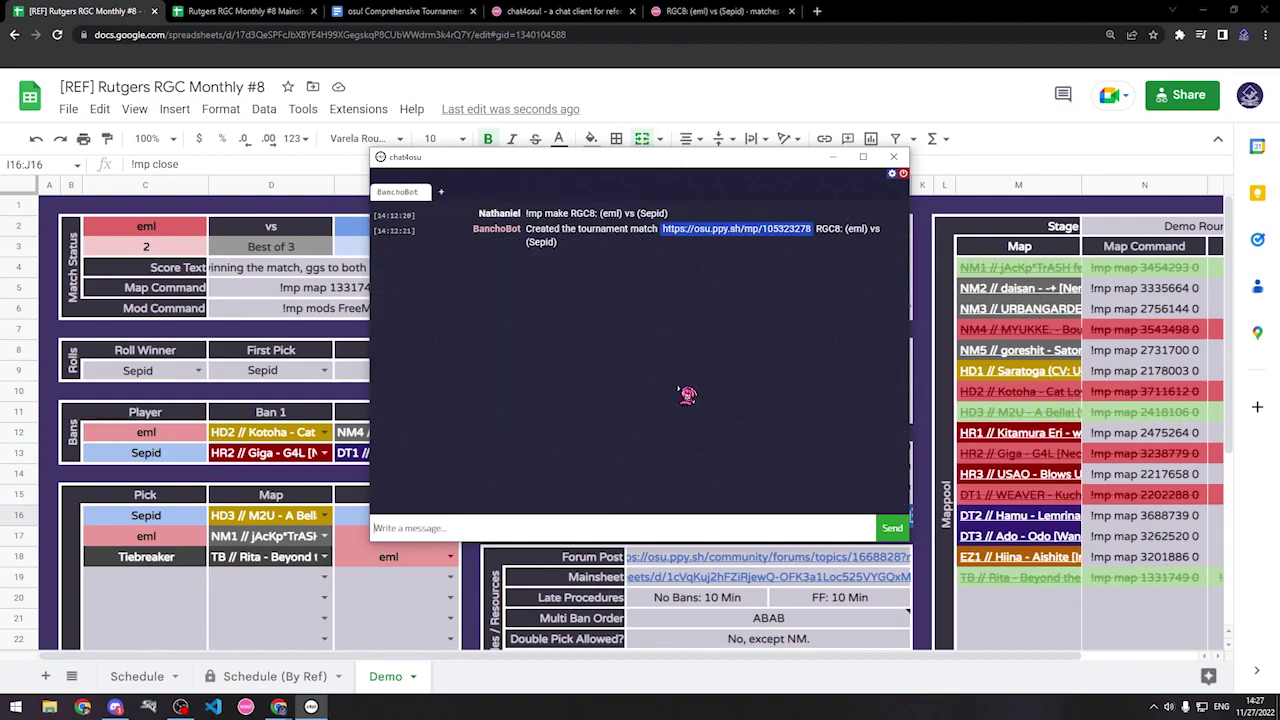
# Step: Check the Schedule sheet, then copy the Demo sheet's Match Result summary in I6:J6
pyautogui.click(697, 621)
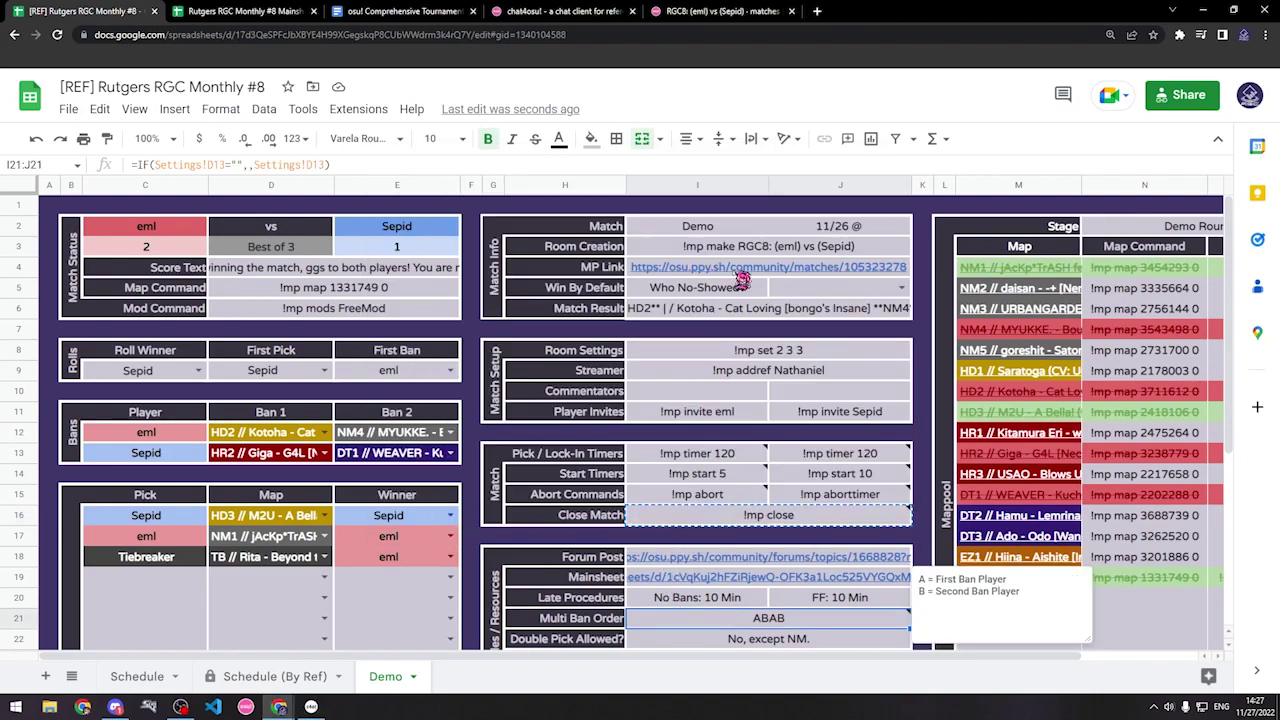
pyautogui.moveTo(744, 280)
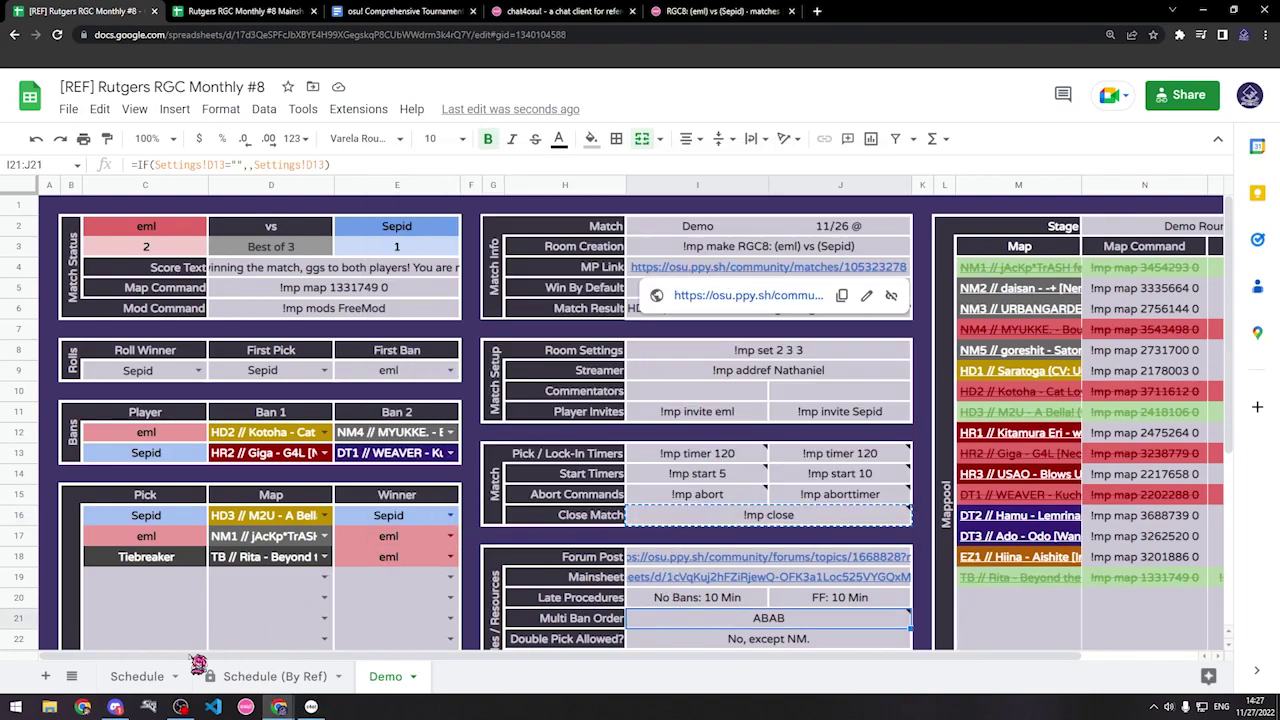
pyautogui.click(170, 676)
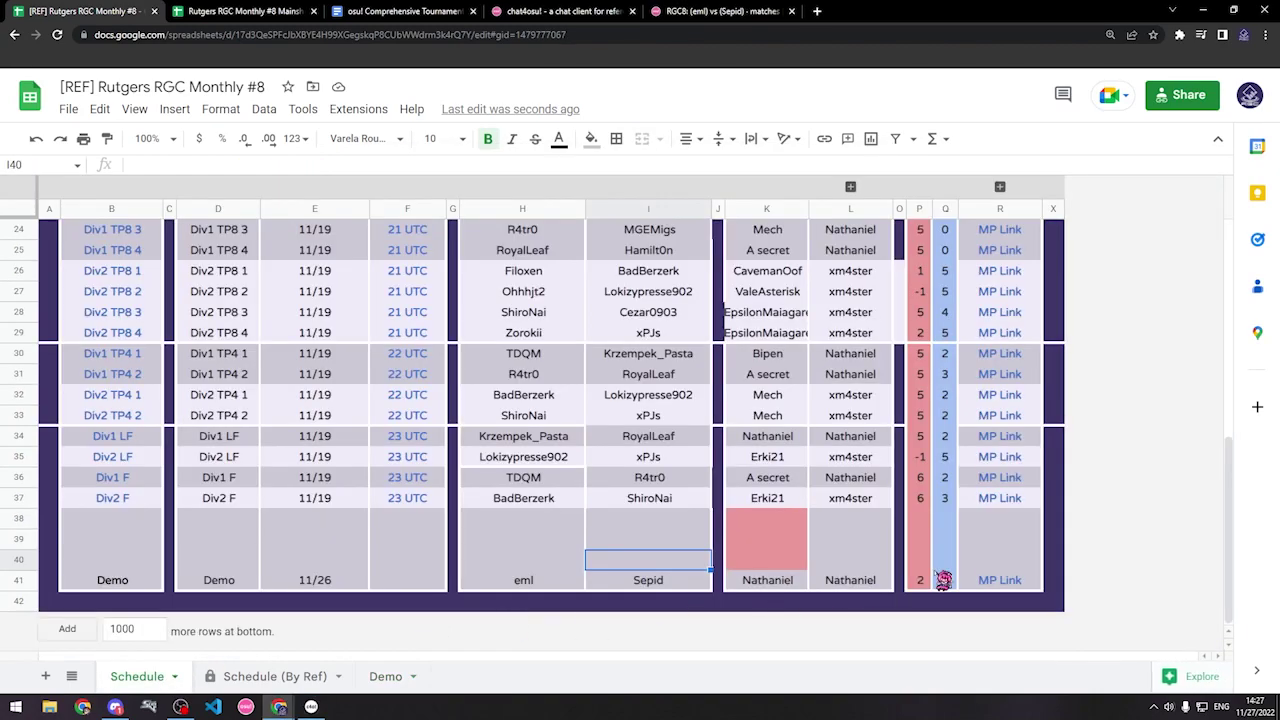
pyautogui.click(392, 677)
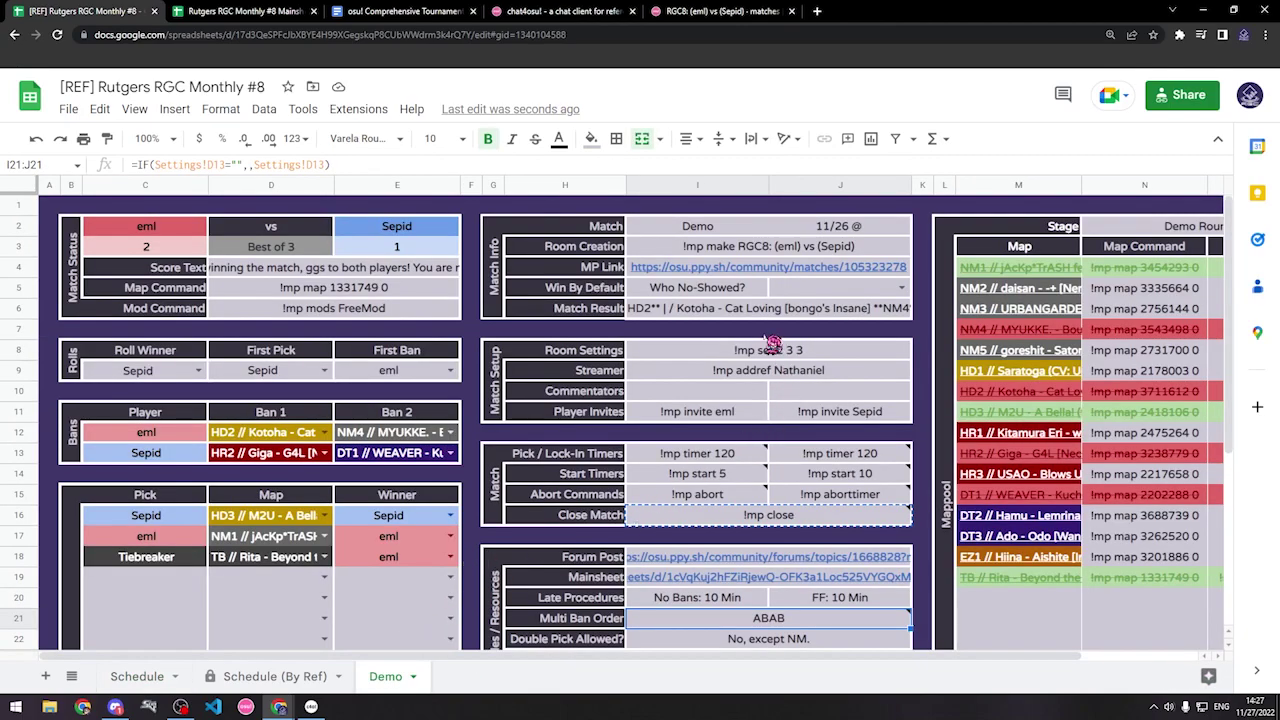
pyautogui.click(695, 314)
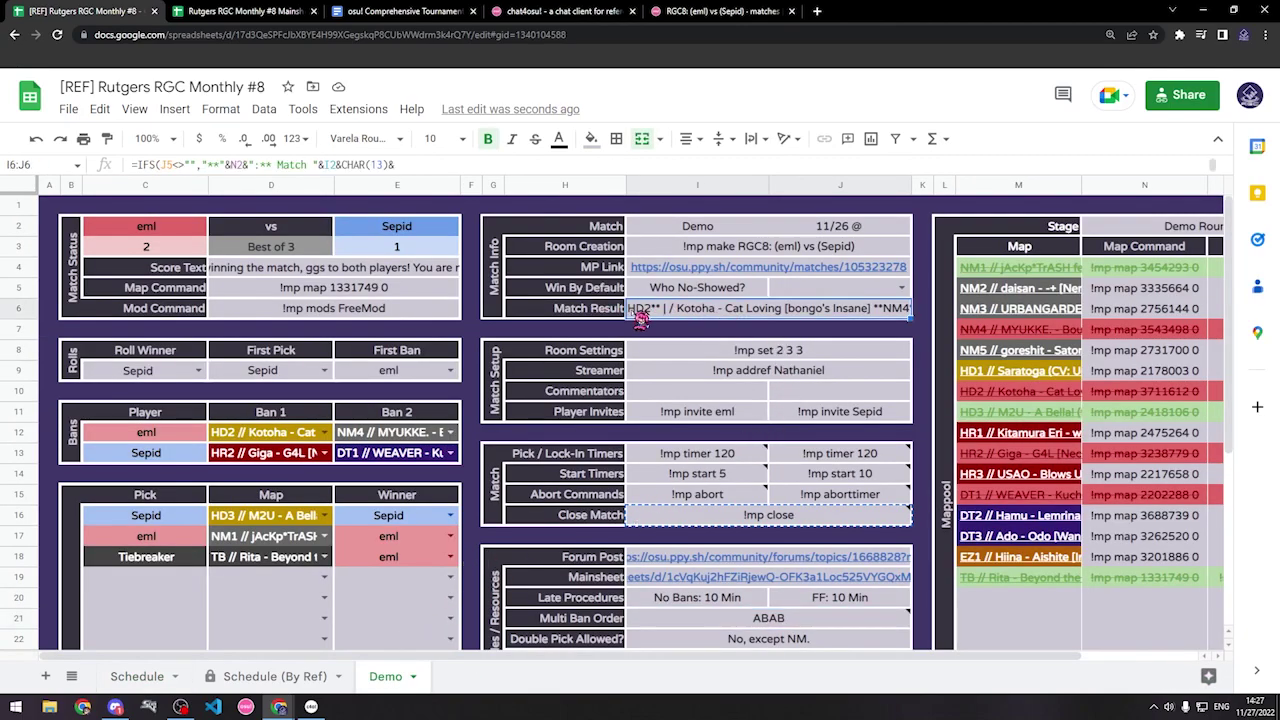
pyautogui.hotkey('ctrl', 'c')
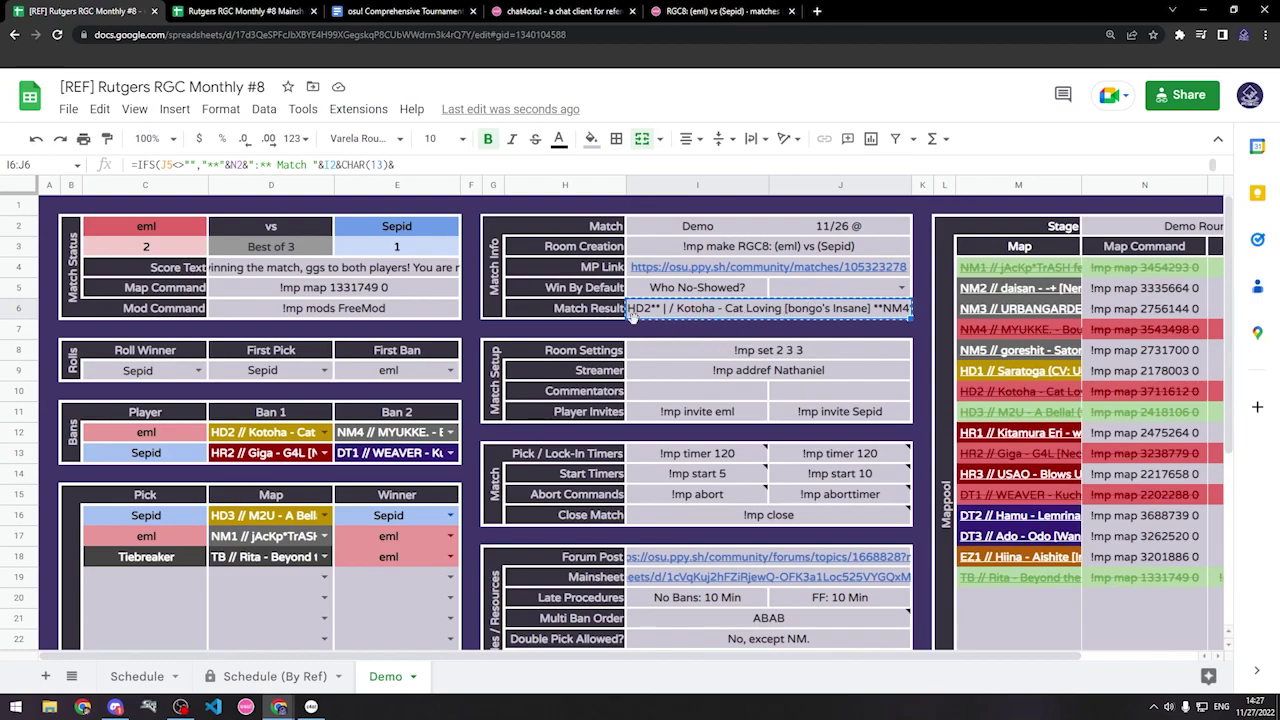
# Step: Post the eml 2 - 1 Sepid match result in Discord's #div1-result-links channel
pyautogui.click(115, 707)
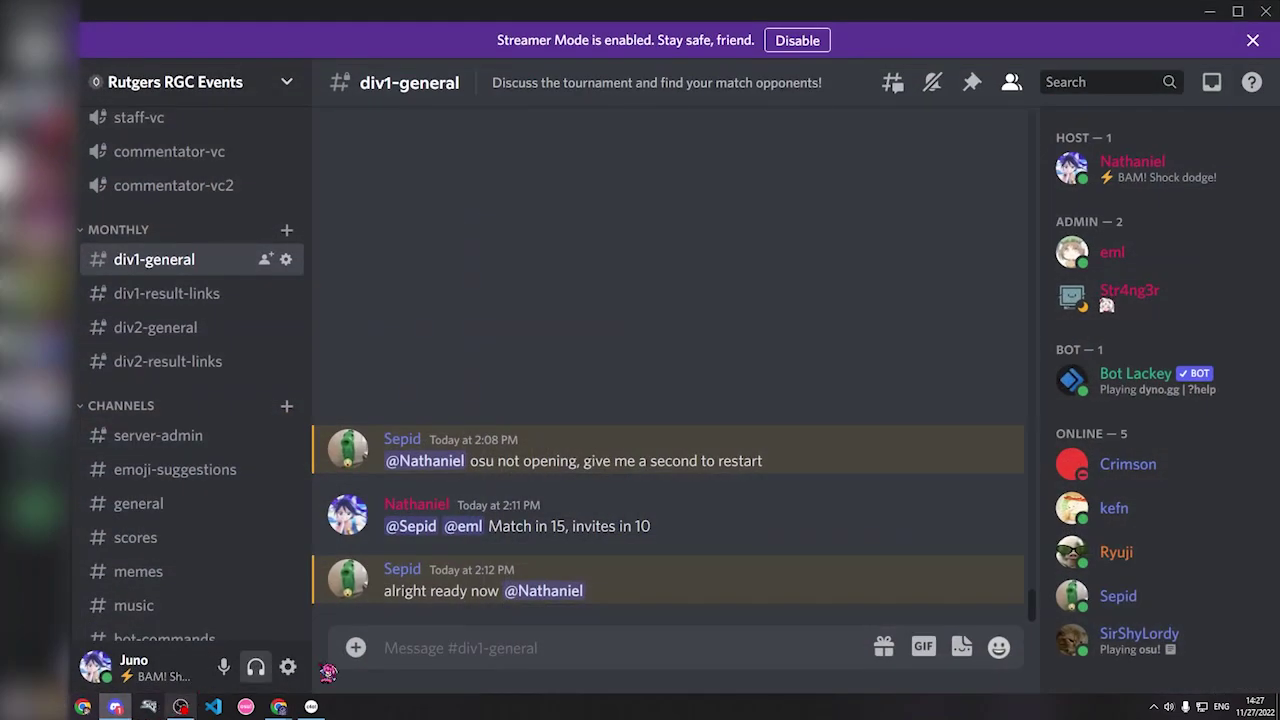
pyautogui.click(209, 291)
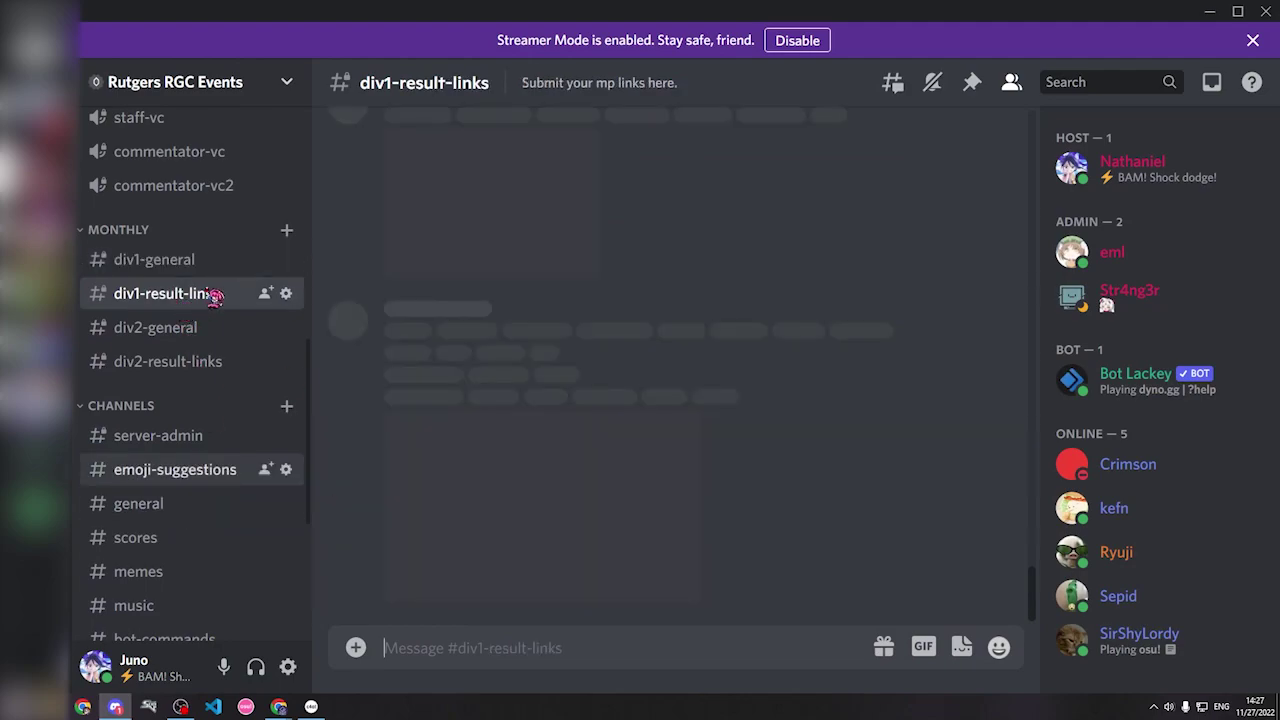
pyautogui.hotkey('ctrl', 'v')
pyautogui.press('Return')
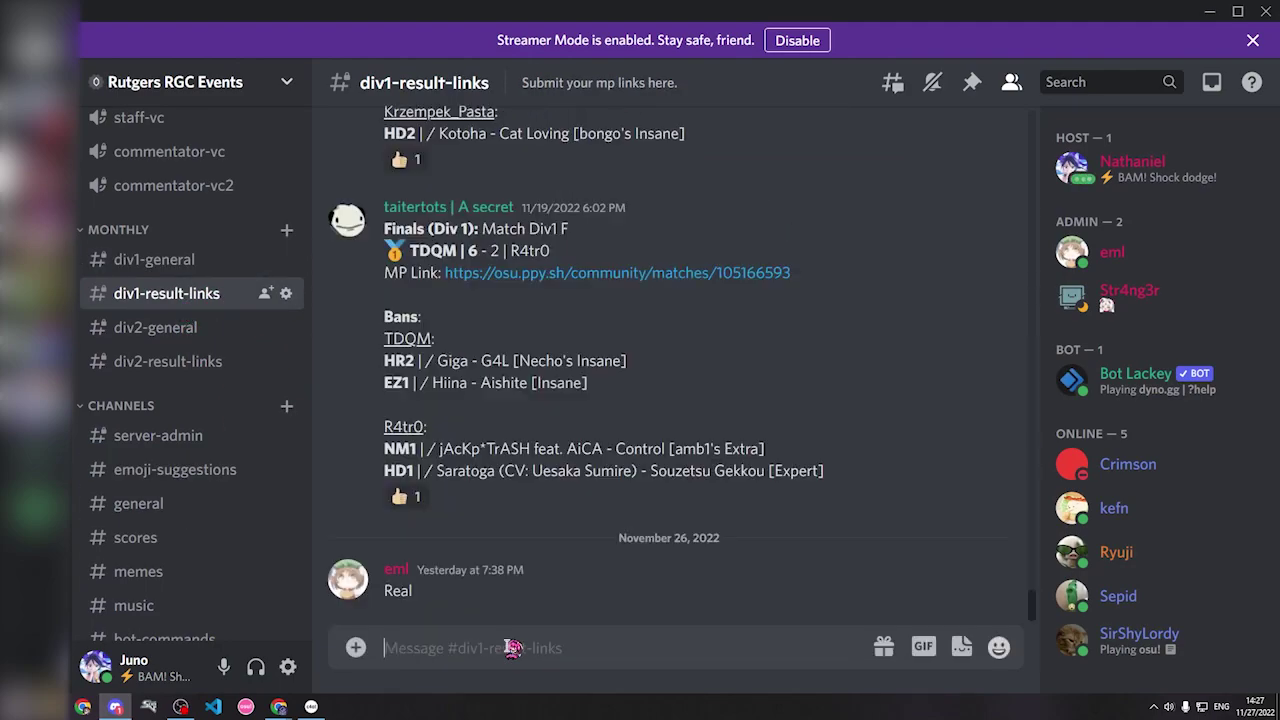